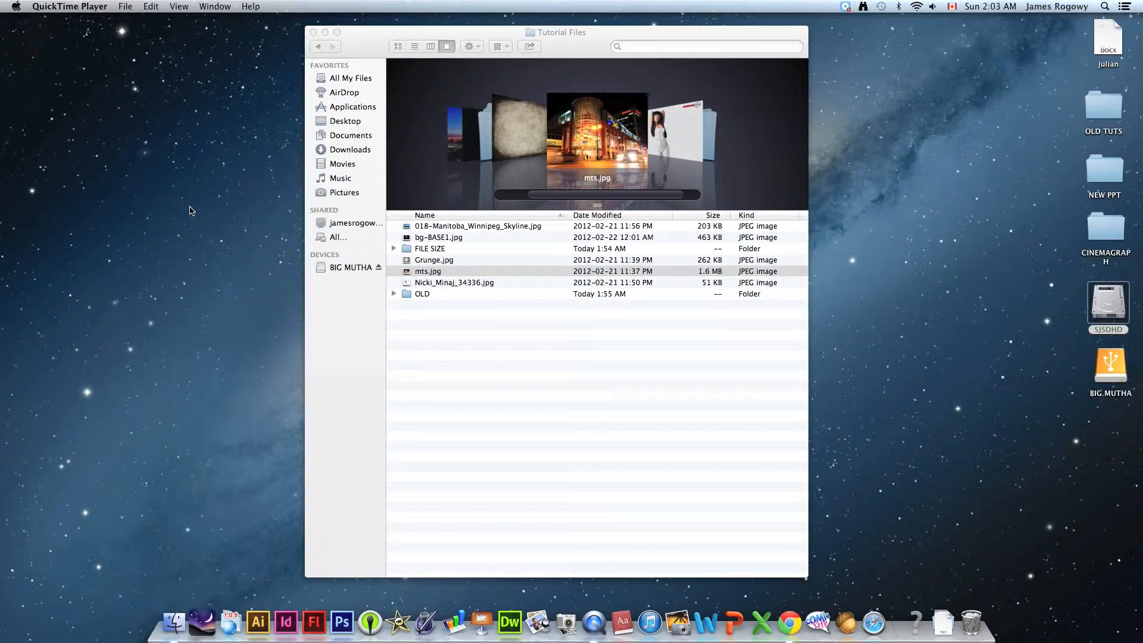
- Preview the image files in the Tutorial Files folder one after another, starting with 018-Manitoba_Winnipeg_Skyline.jpg
click(458, 345)
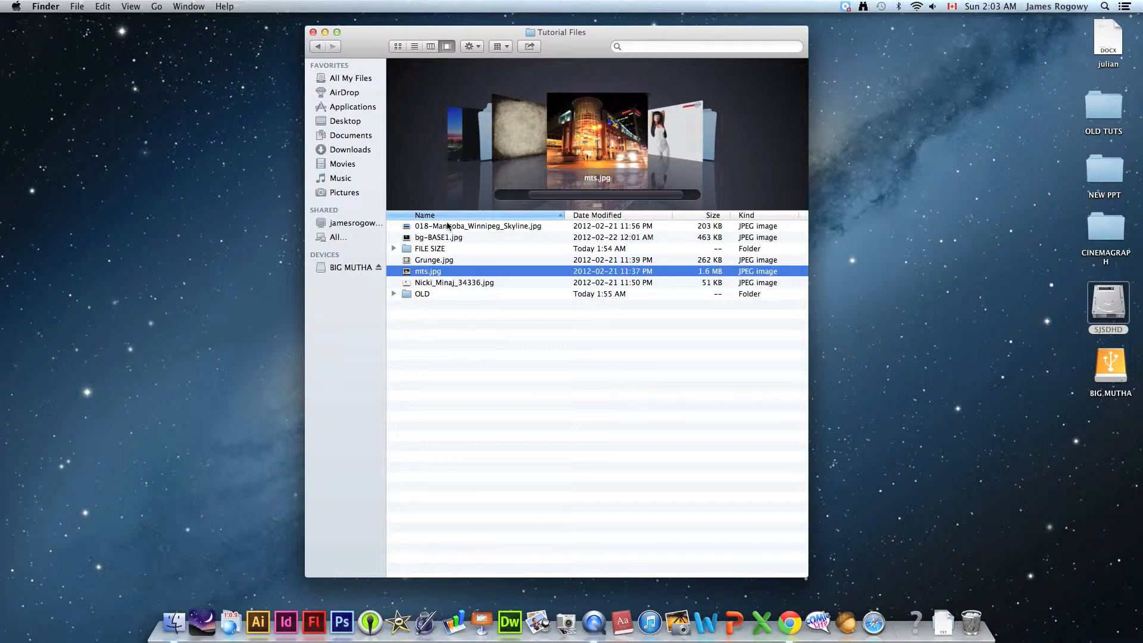
click(468, 357)
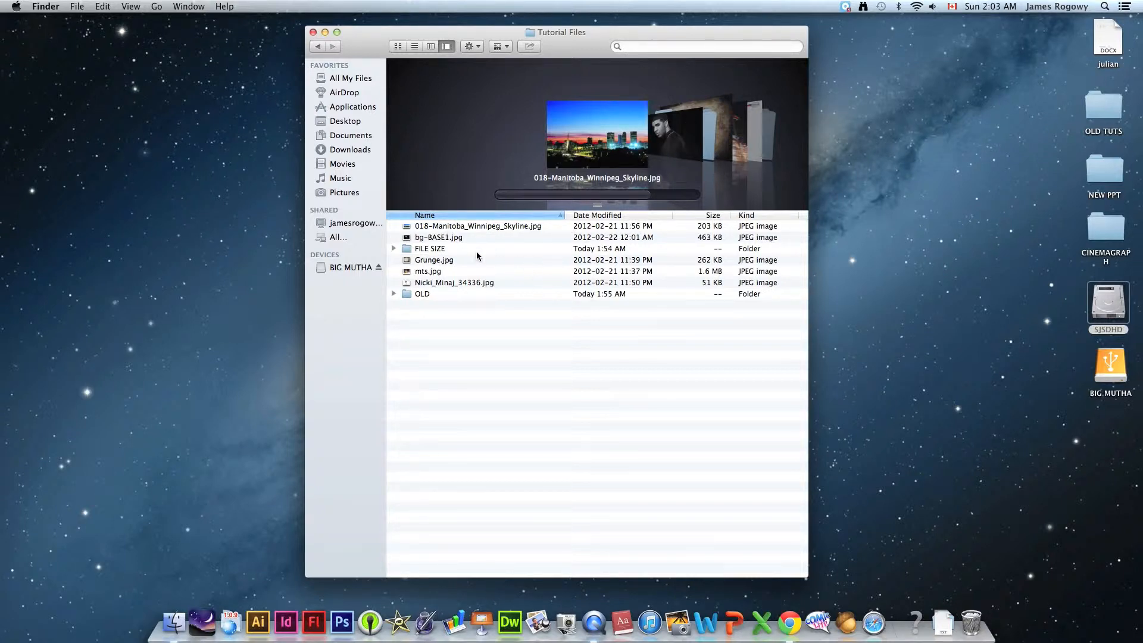
click(445, 228)
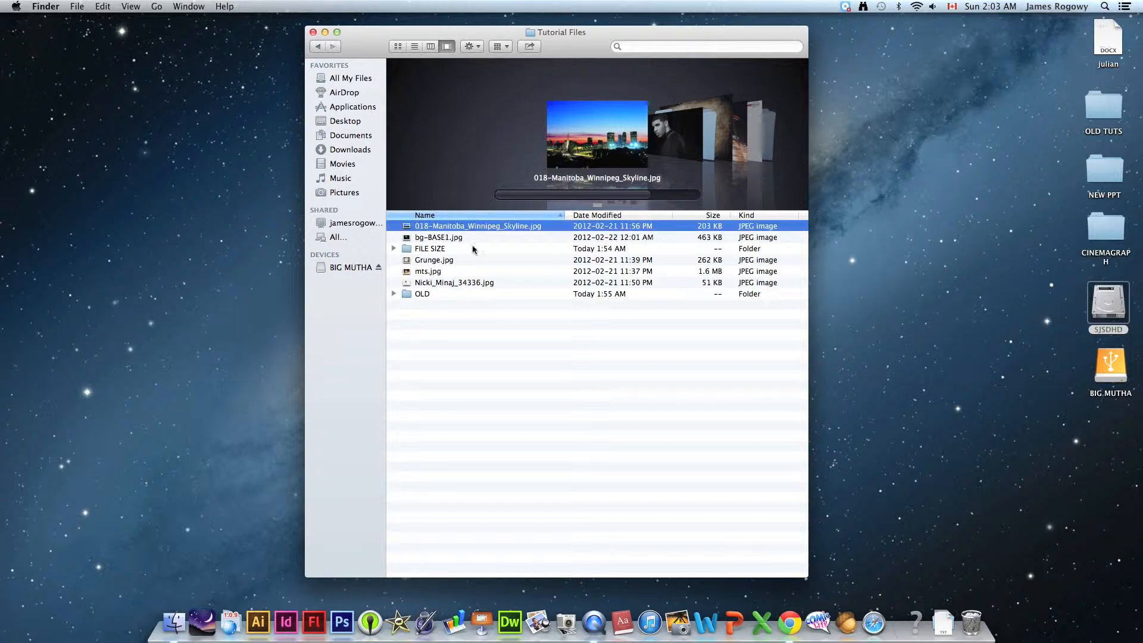
key(space)
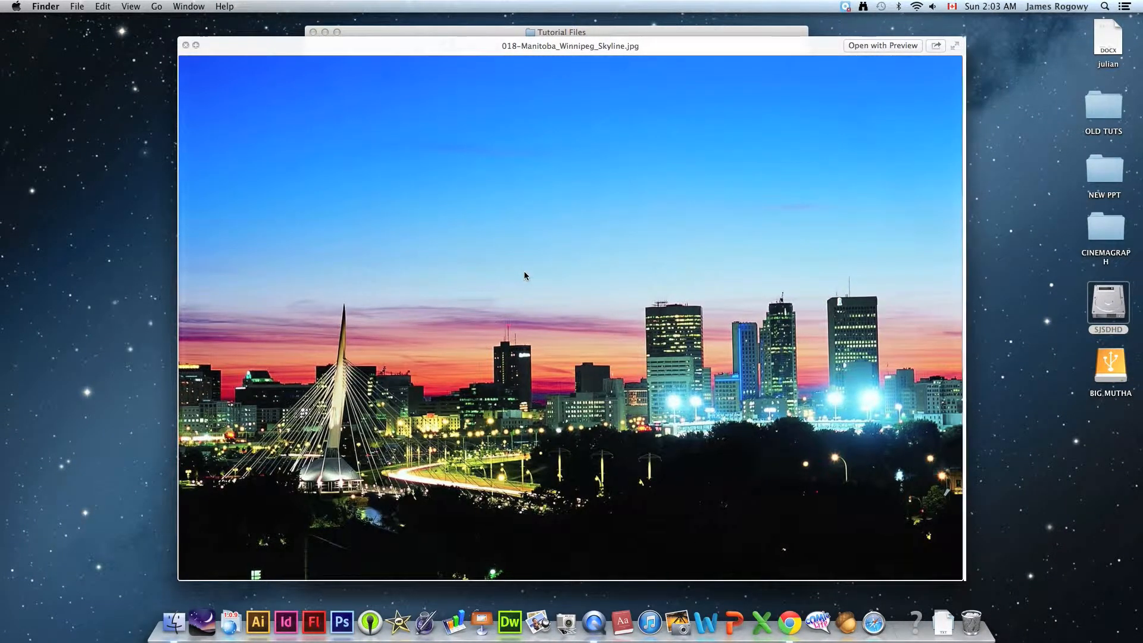
key(Down)
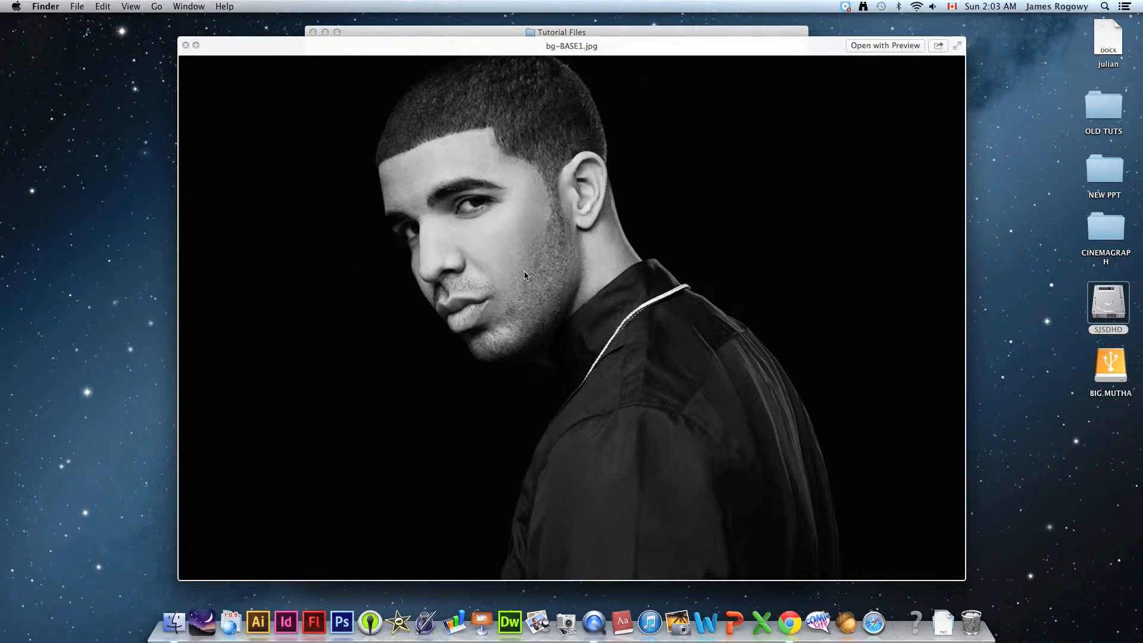
key(Down)
key(Down)
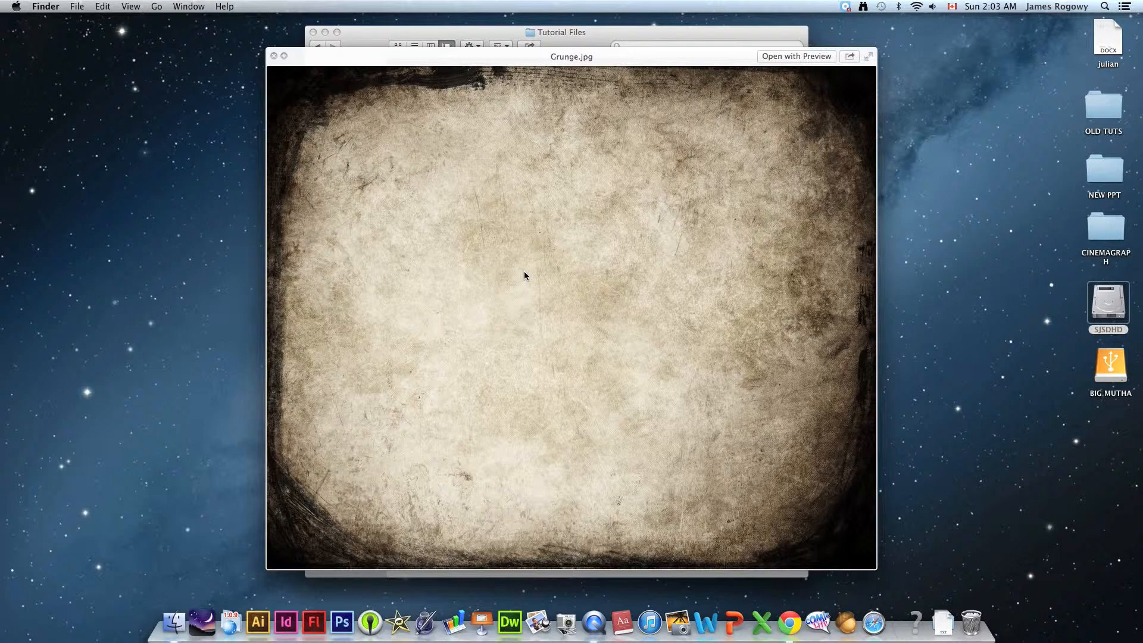
key(Down)
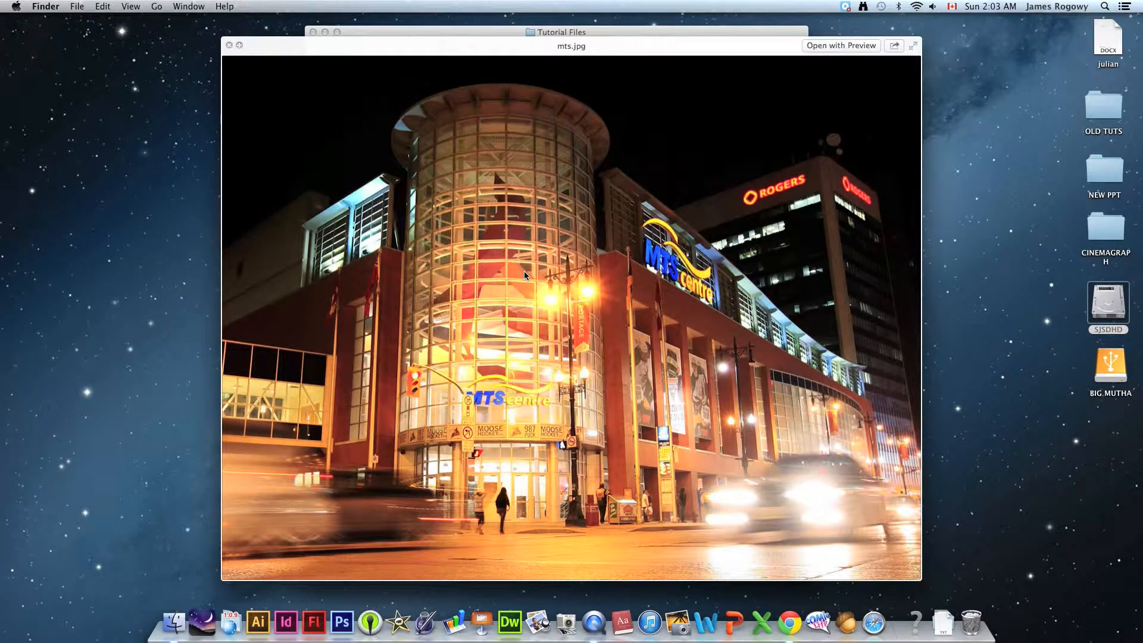
key(Down)
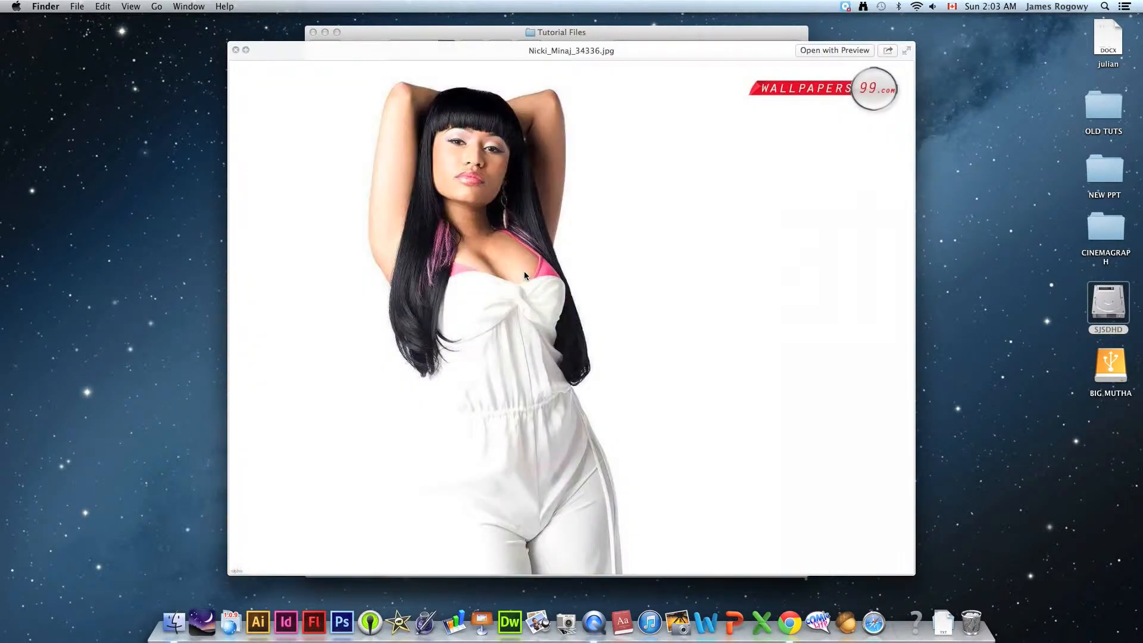
key(Down)
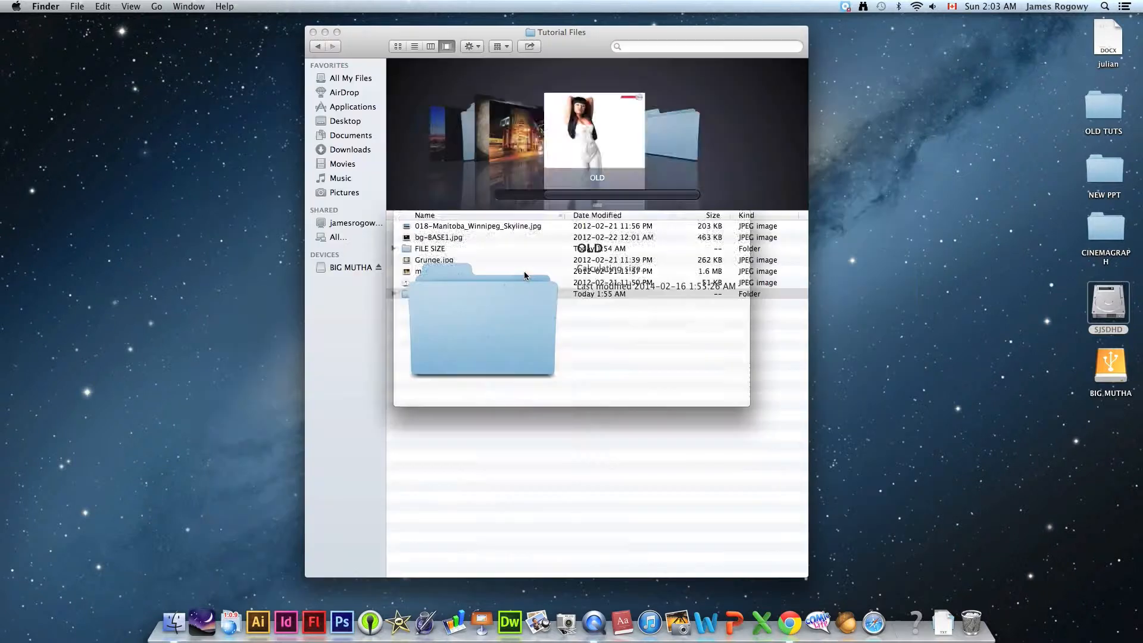
key(space)
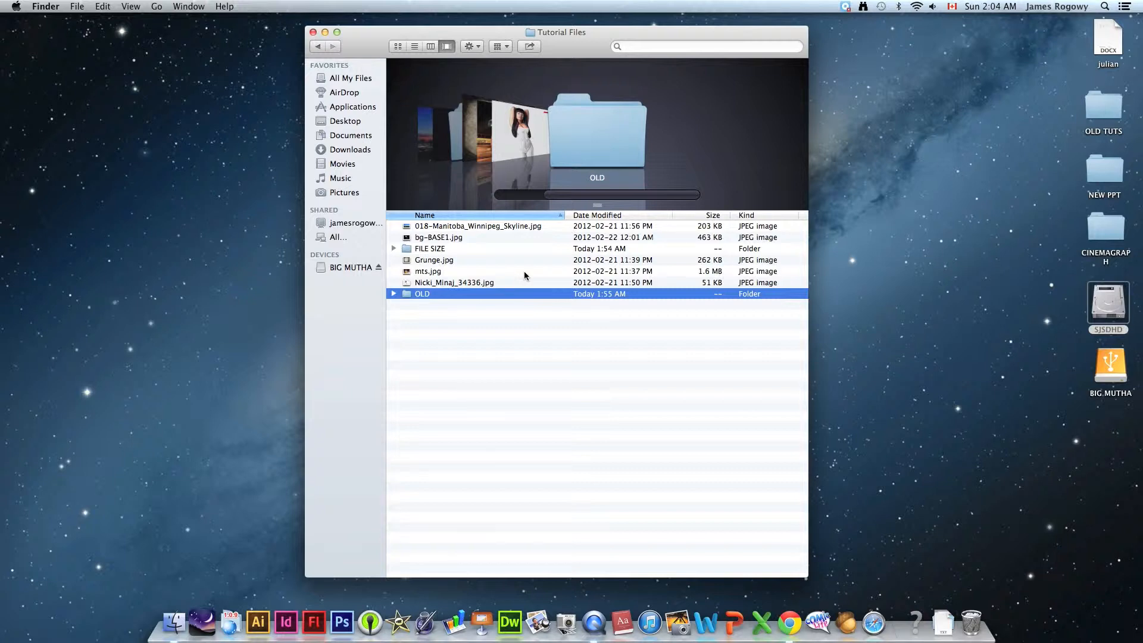
click(485, 338)
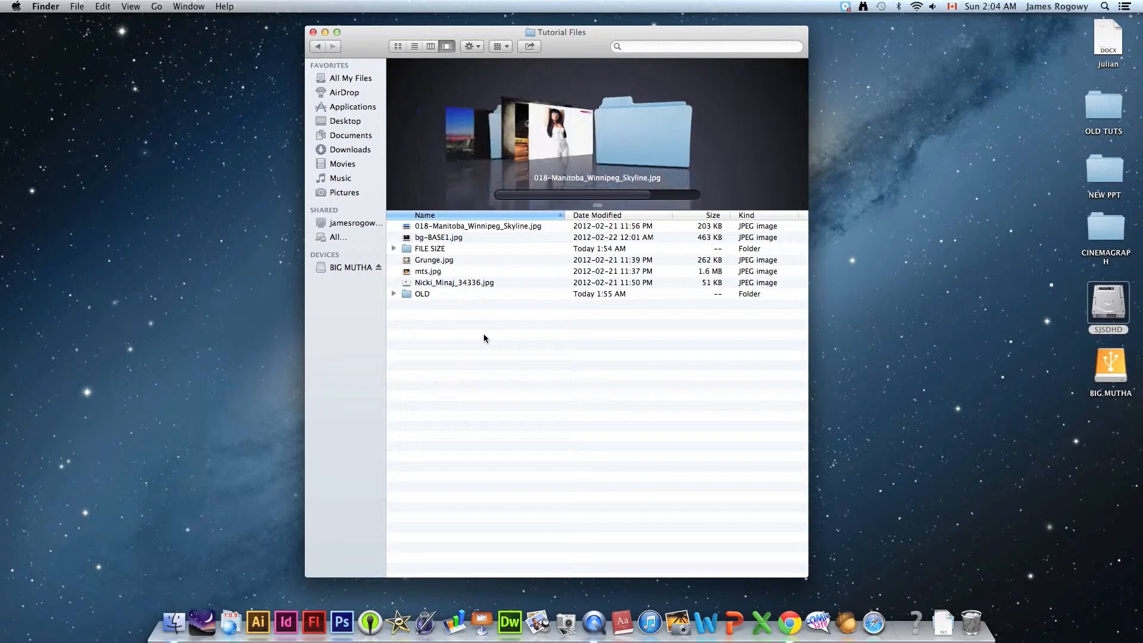
- Preview Grunge.jpg from the Tutorial Files folder and open it in Photoshop
click(440, 262)
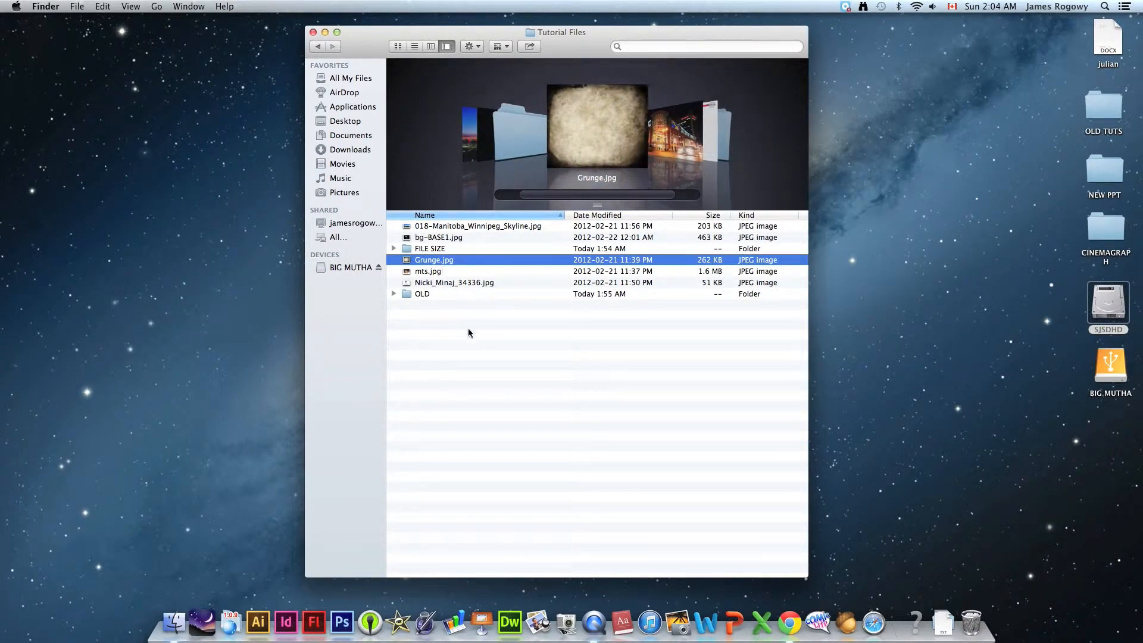
key(space)
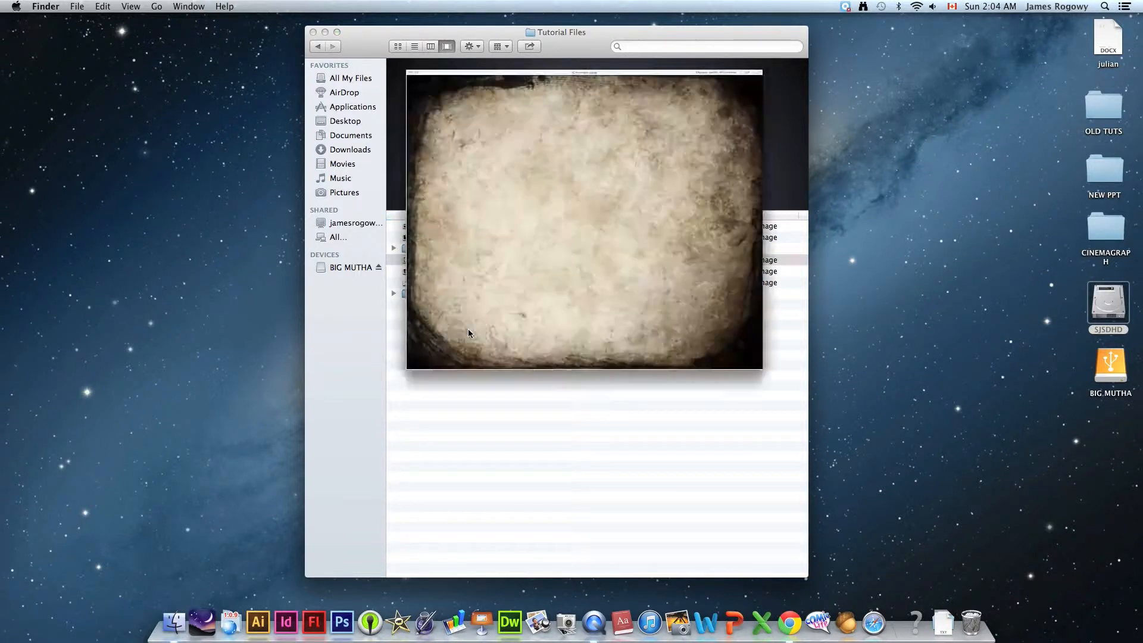
key(space)
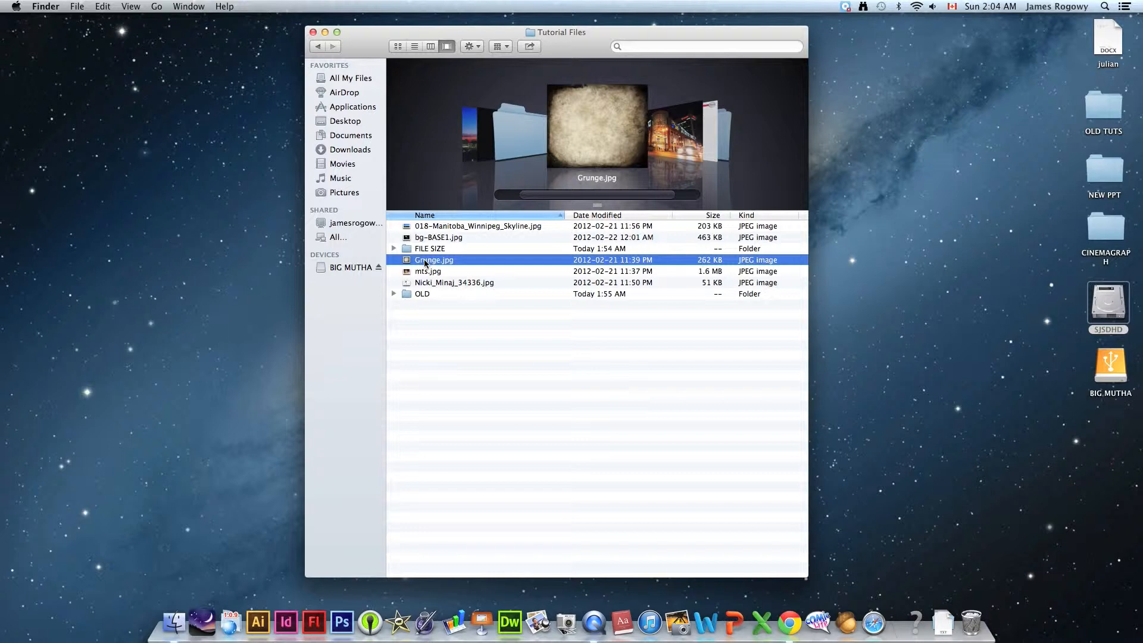
drag(426, 263, 342, 622)
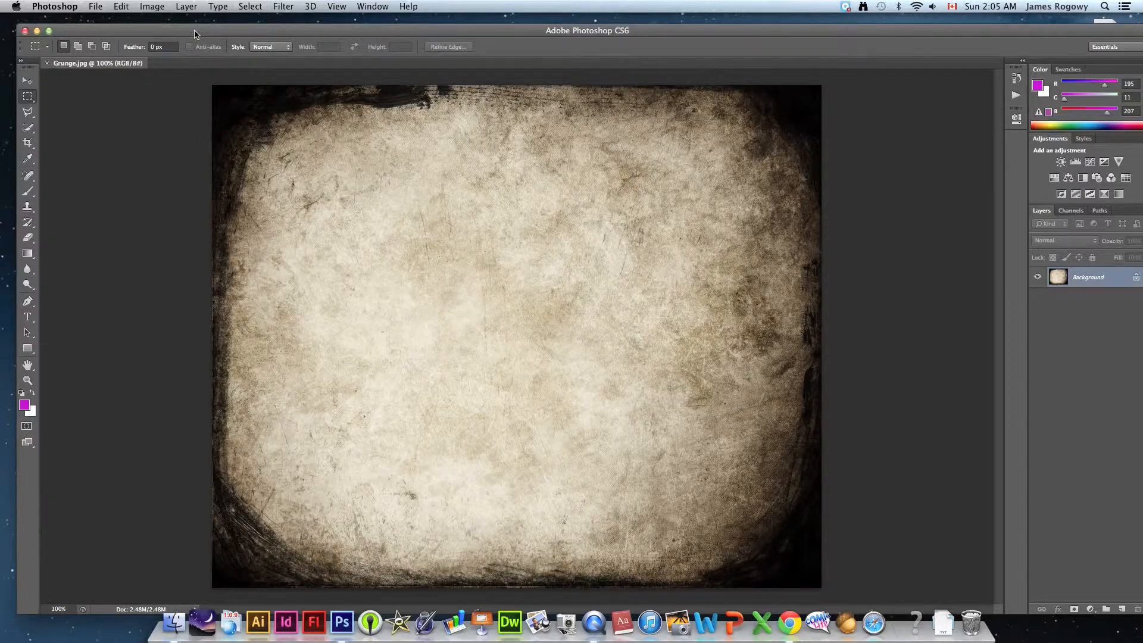
- Open 018-Manitoba_Winnipeg_Skyline.jpg from the Tutorial Files folder in Photoshop as a second document, fitted to the window
drag(195, 33, 208, 365)
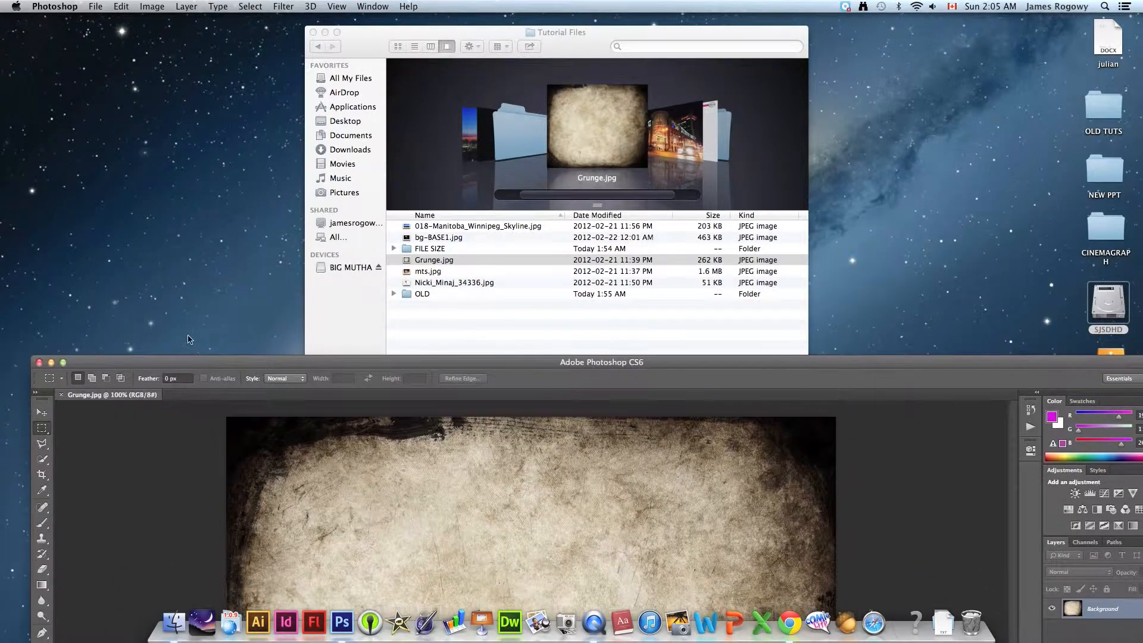
click(418, 223)
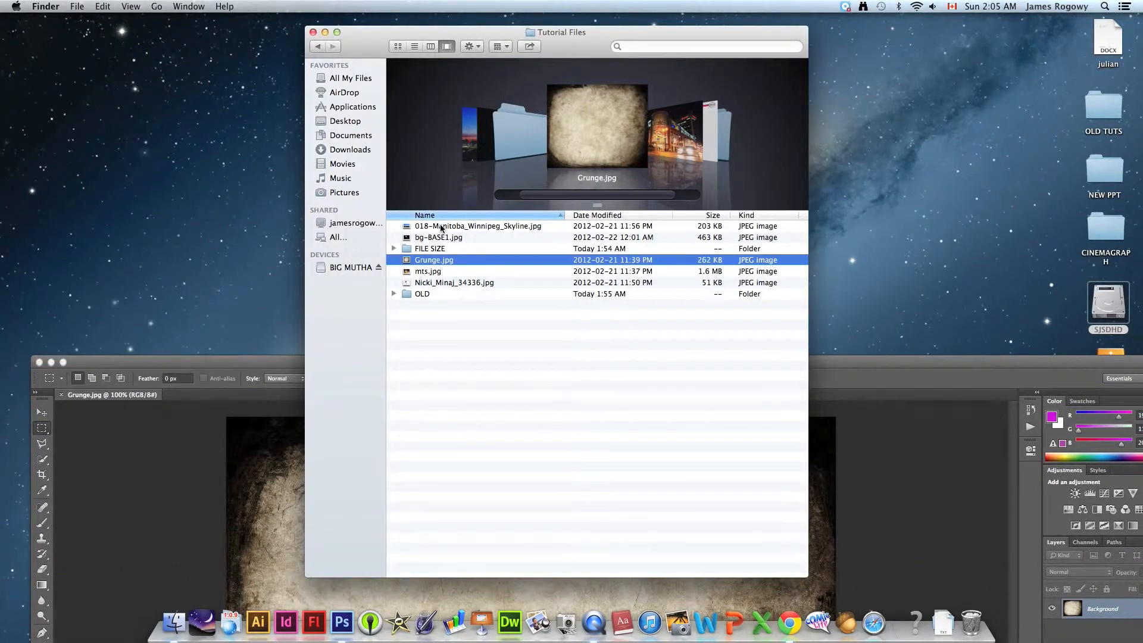
click(442, 226)
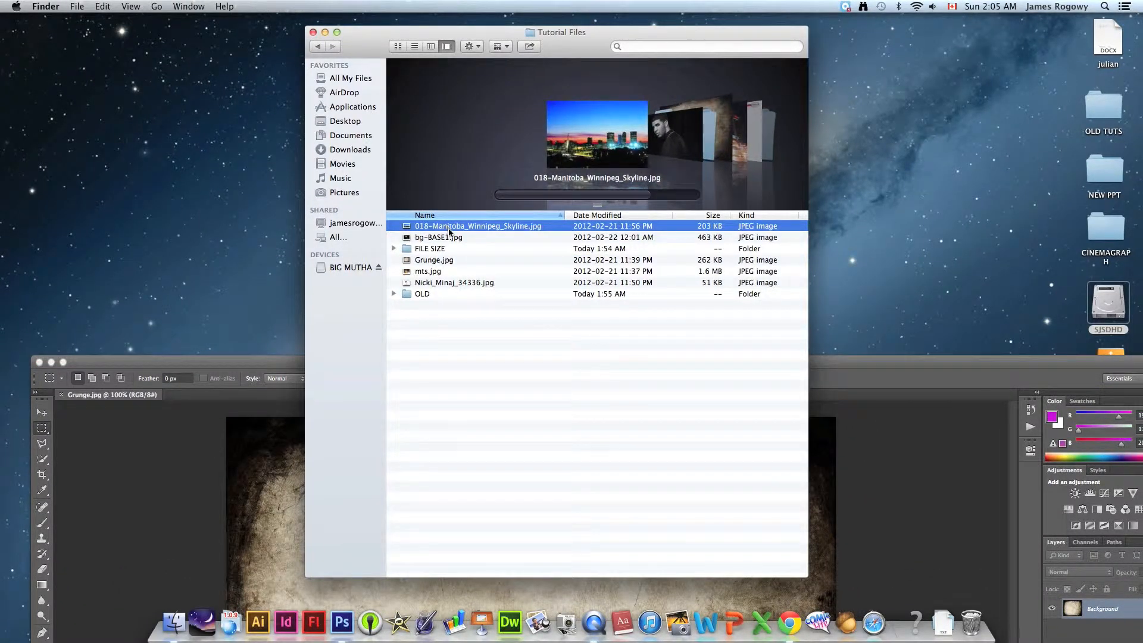
drag(448, 231, 401, 465)
click(474, 393)
drag(444, 228, 340, 622)
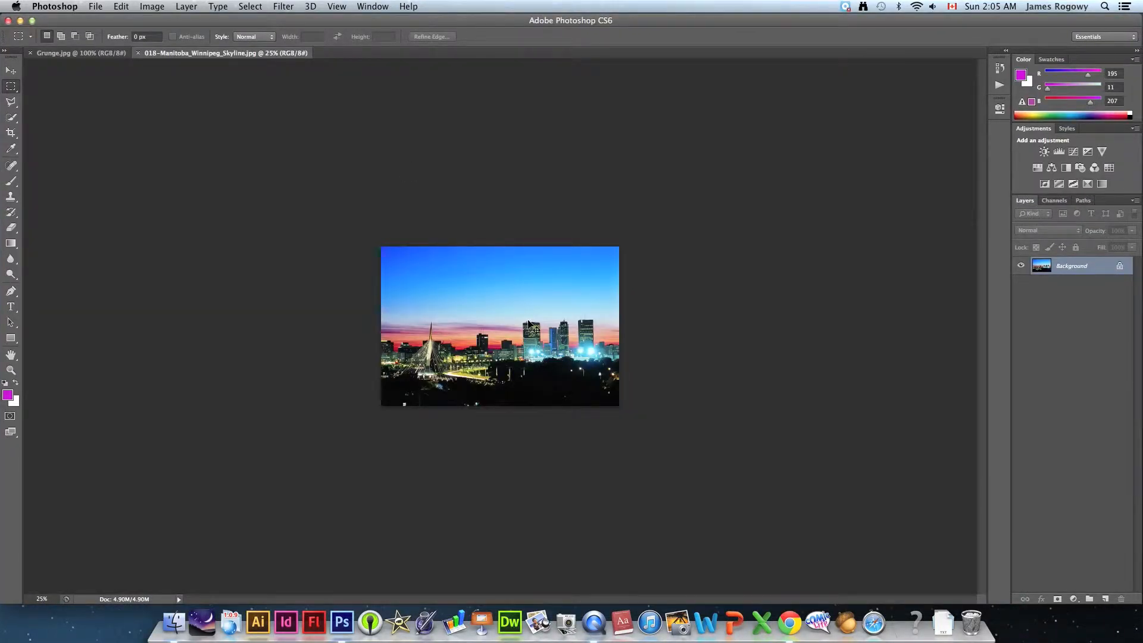
key(super+0)
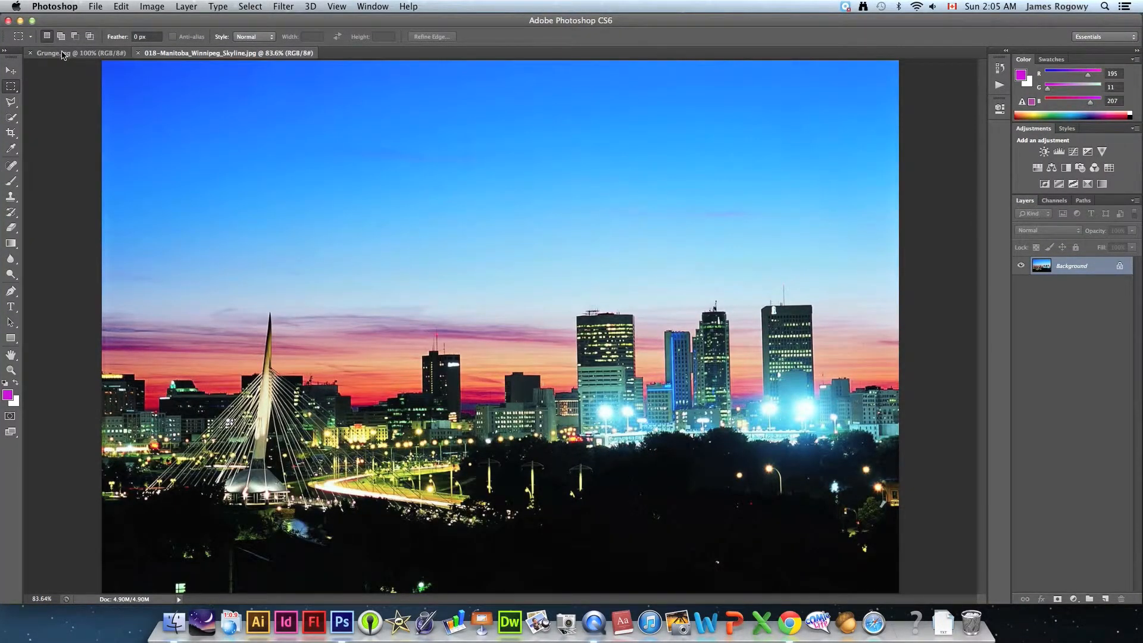
- Try to copy the skyline picture into the Grunge.jpg document with the Move tool, and undo the copy
click(87, 54)
click(206, 57)
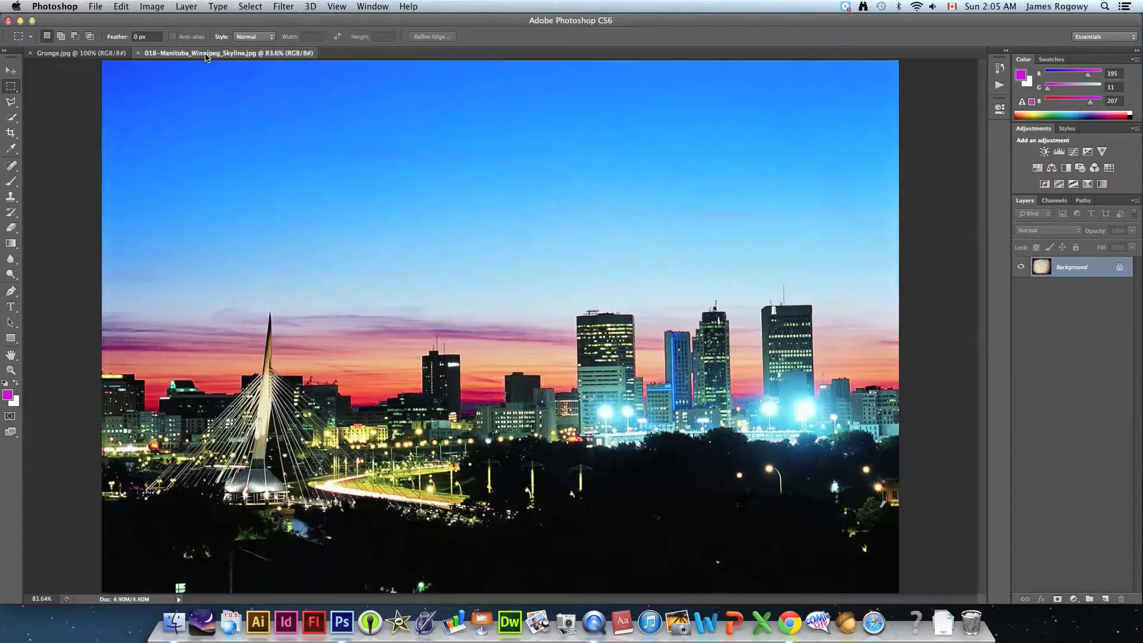
click(12, 71)
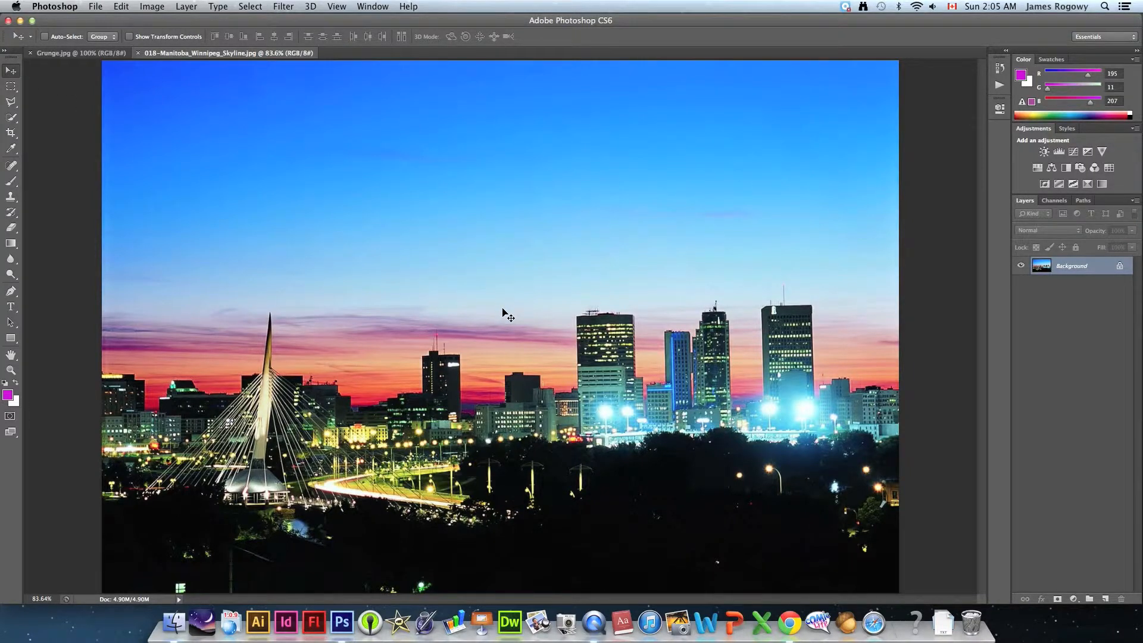
drag(540, 313, 341, 197)
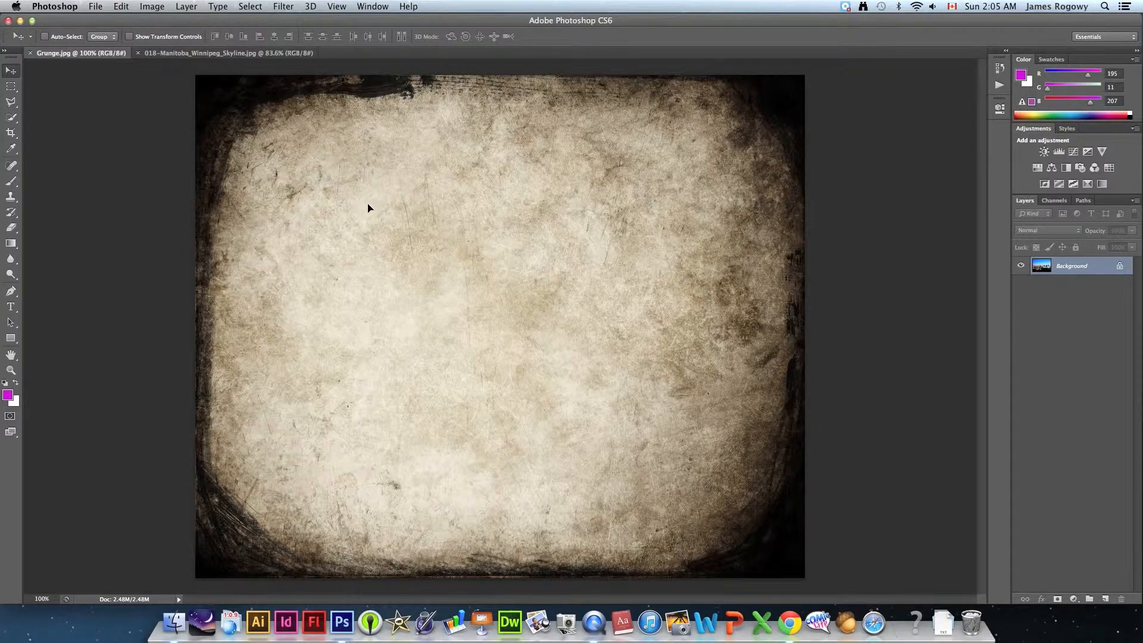
drag(100, 65, 99, 69)
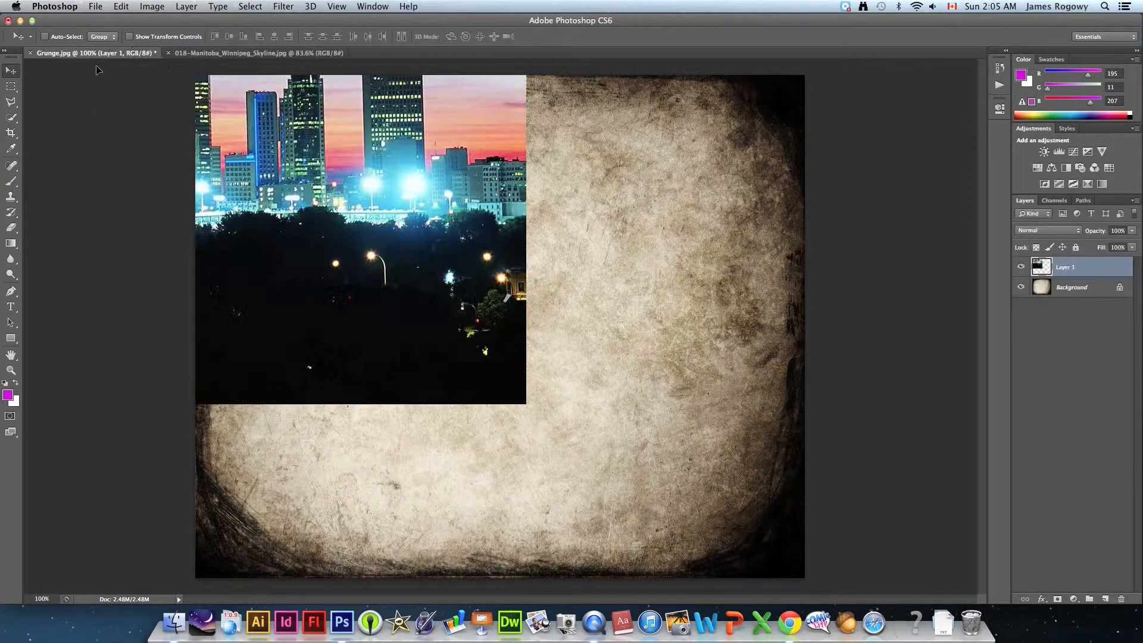
key(super+z)
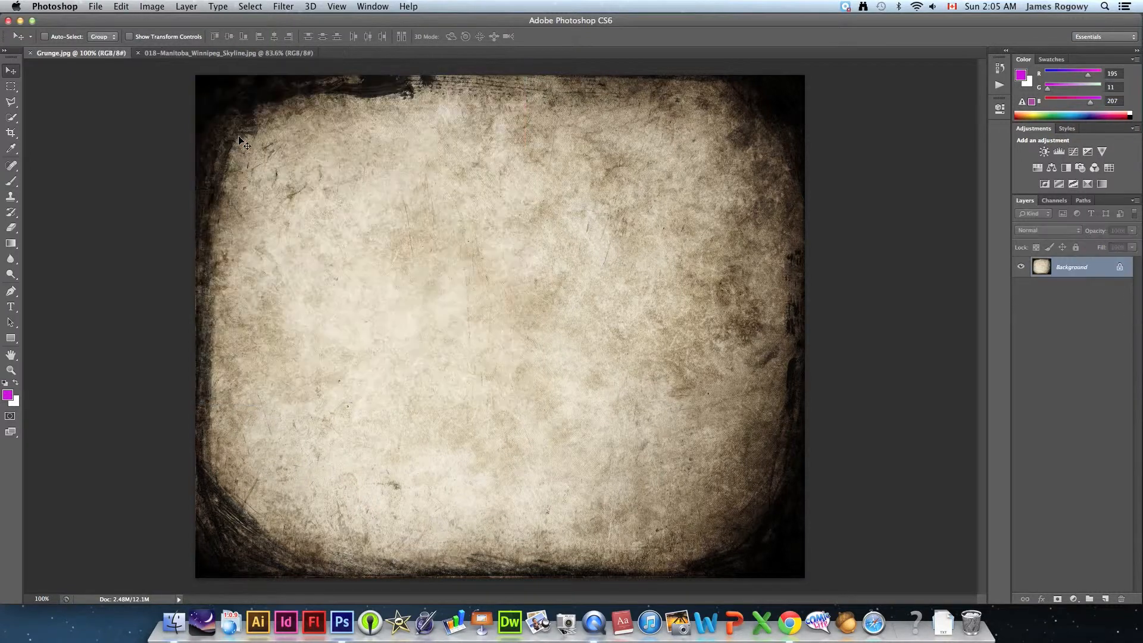
- Copy the skyline picture into the Grunge.jpg document as a new layer and position it to cover the whole canvas
click(219, 54)
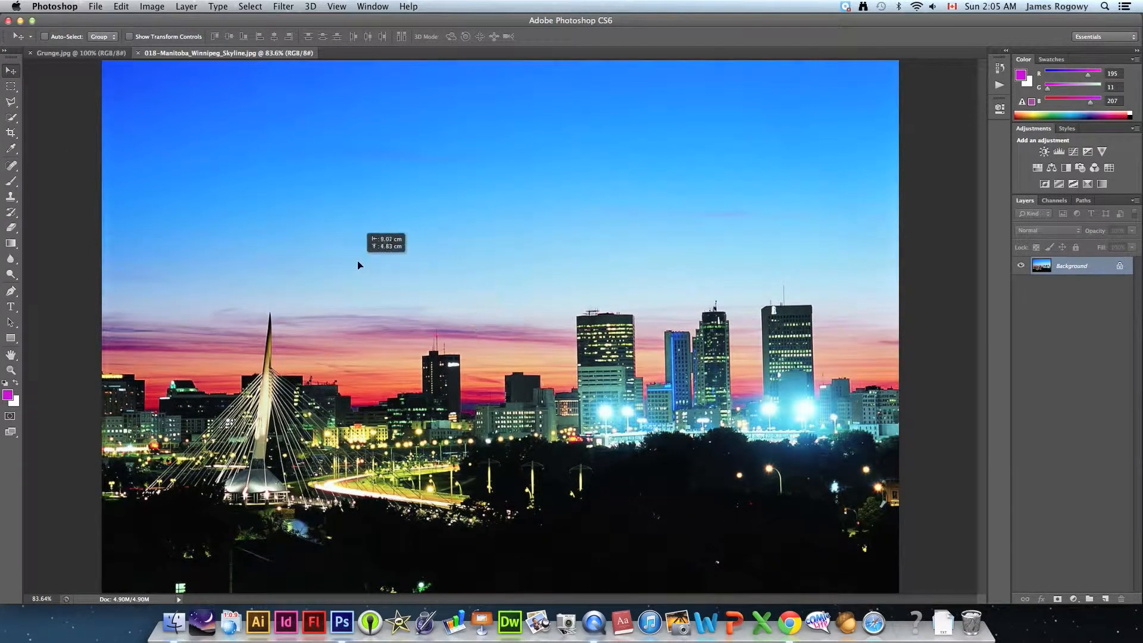
drag(163, 79, 294, 165)
drag(480, 300, 559, 344)
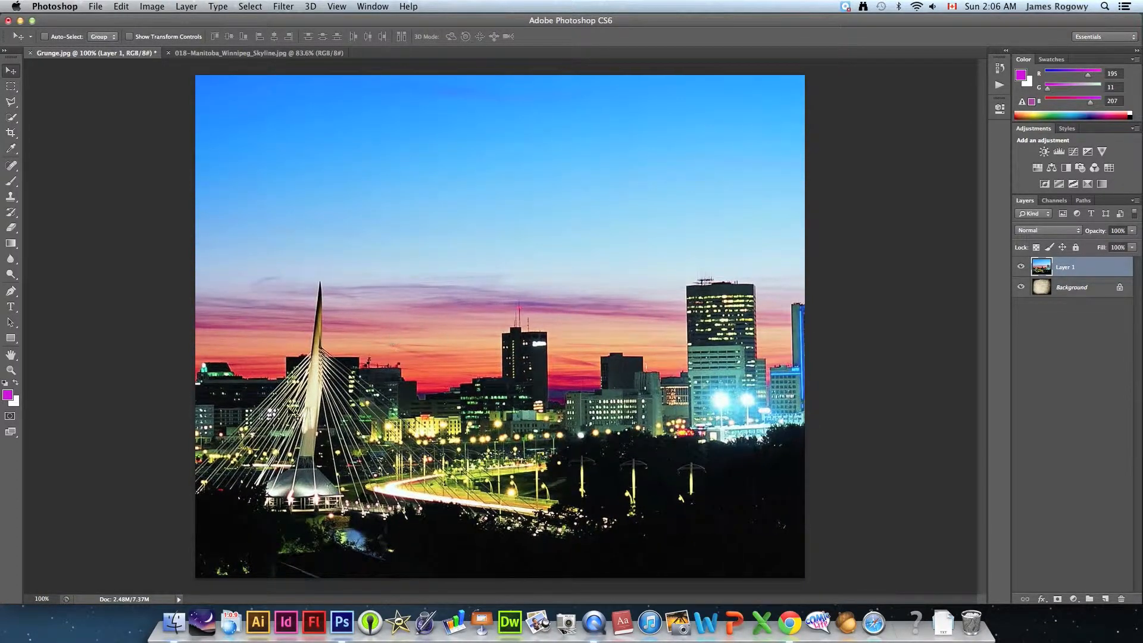
mouse_move(479, 354)
mouse_down()
mouse_move(468, 351)
mouse_move(473, 317)
mouse_move(474, 339)
mouse_up()
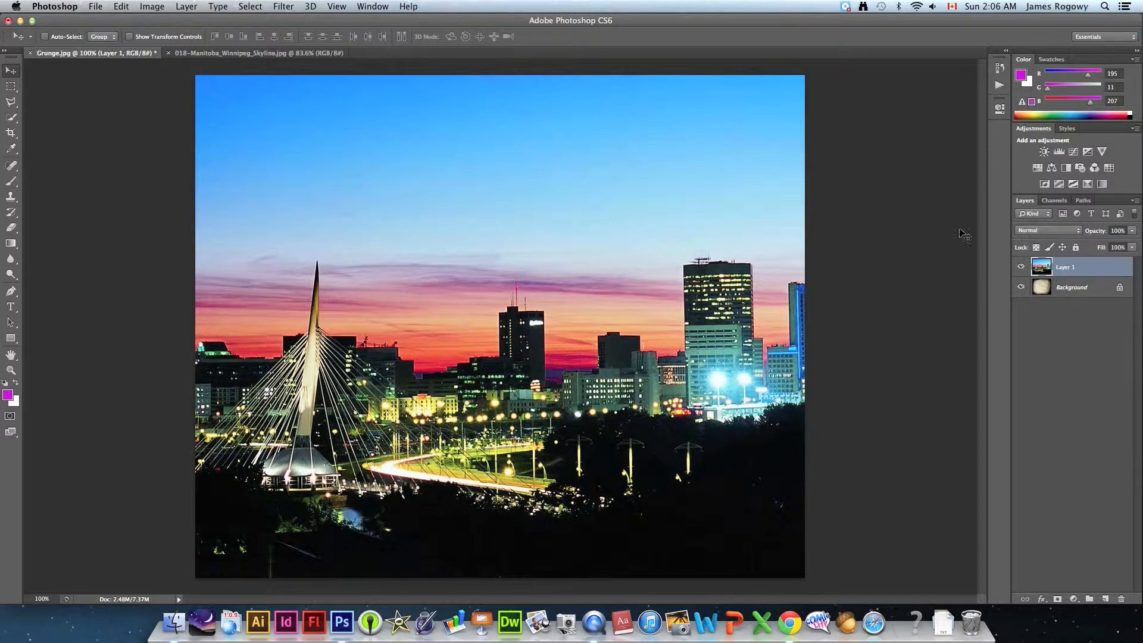
- Show the History panel and place it in the empty area between the tools and the canvas
click(359, 10)
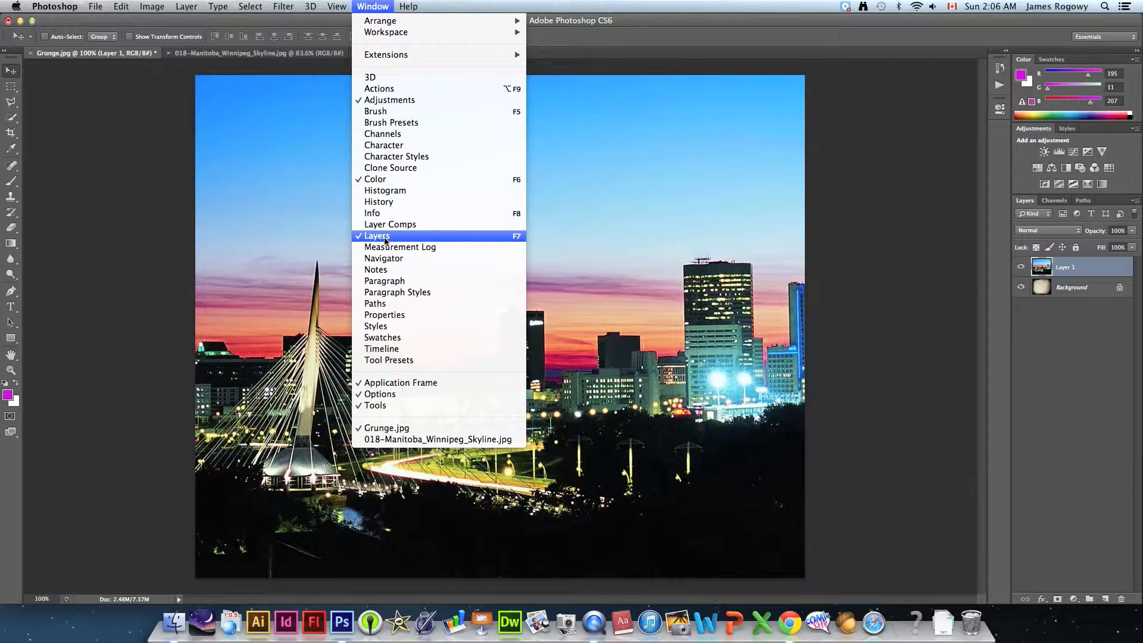
click(384, 202)
drag(942, 63, 120, 172)
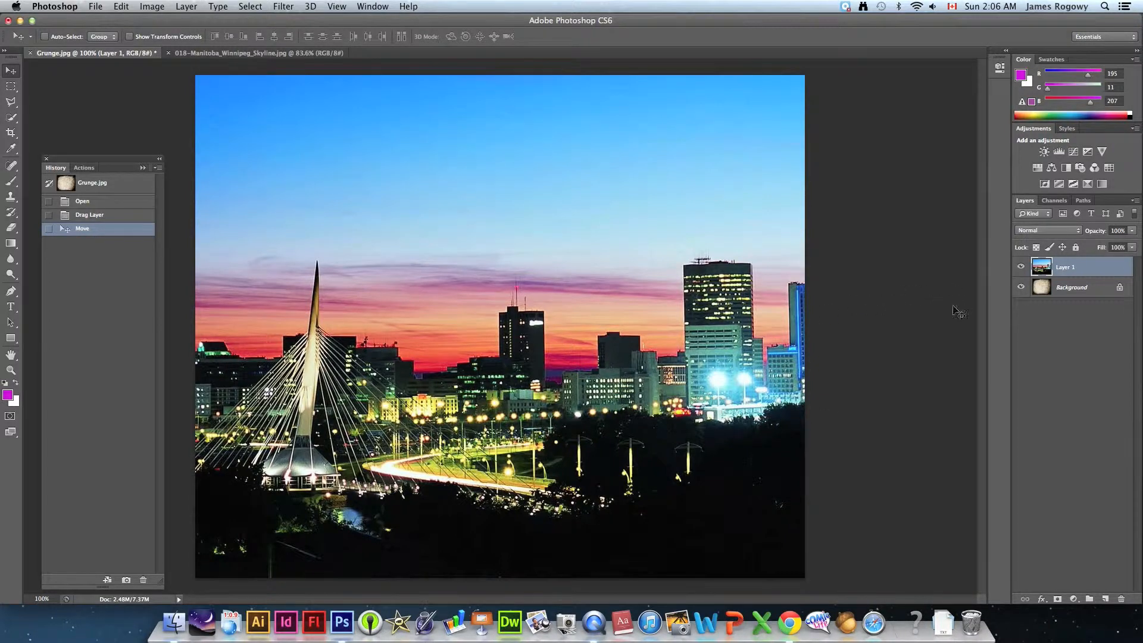
- Toggle the visibility of Layer 1 repeatedly to compare the skyline with the grunge background, leaving the layer shown
click(1021, 268)
click(1022, 267)
click(1022, 268)
click(1021, 268)
click(1022, 268)
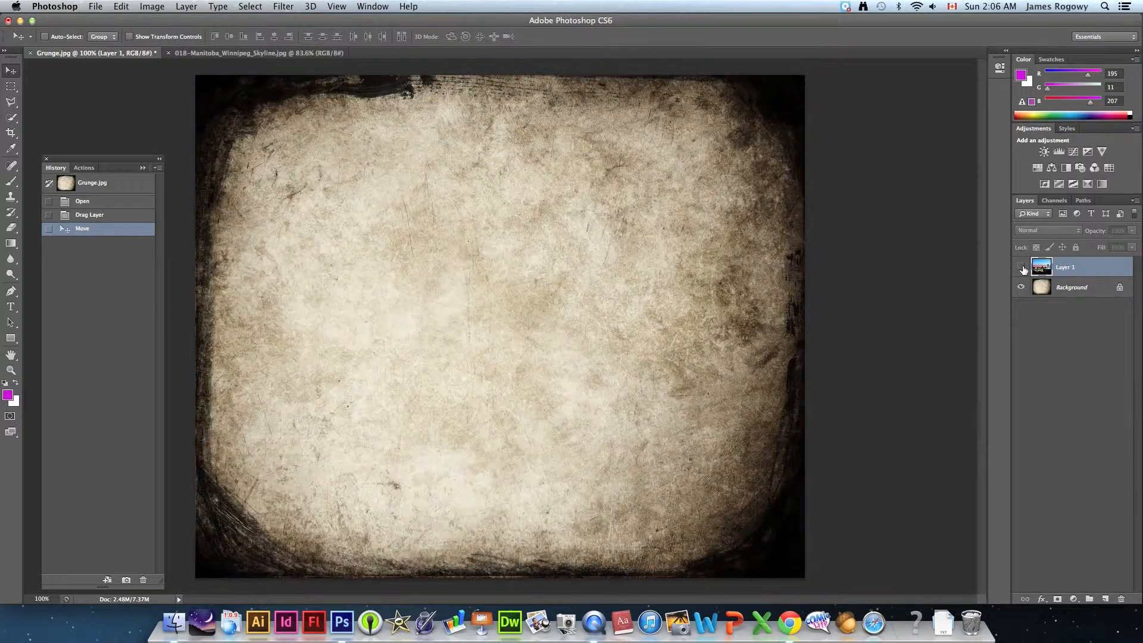
click(1022, 268)
click(1022, 268)
click(1022, 268)
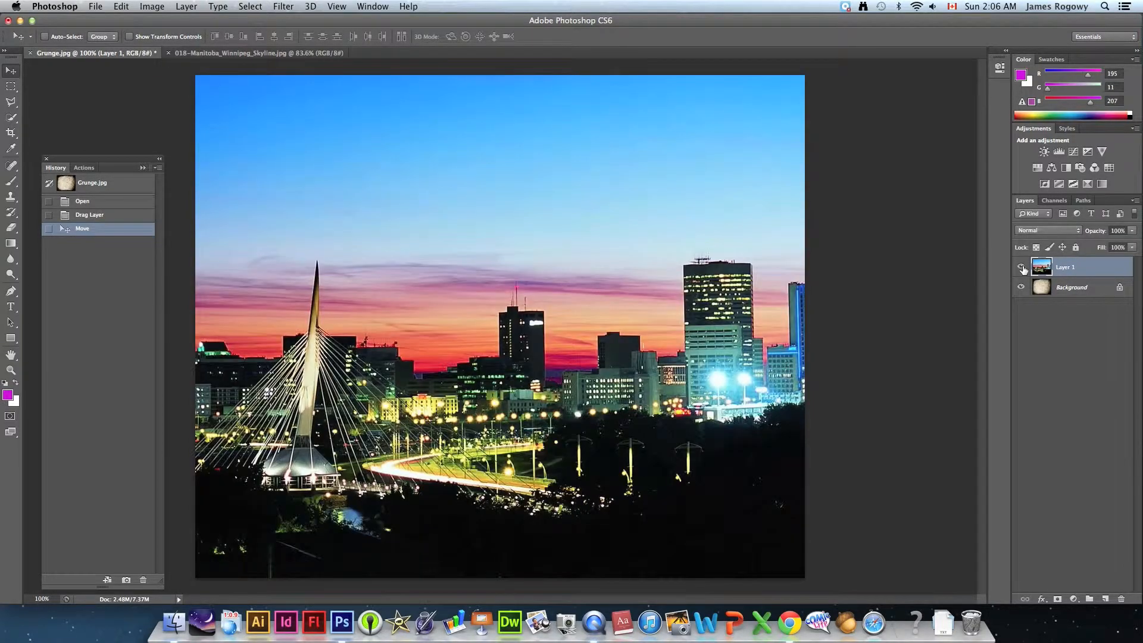
click(1022, 268)
click(1021, 268)
click(1022, 268)
click(1022, 268)
click(1022, 268)
click(1021, 268)
click(1021, 268)
click(1022, 268)
click(1022, 268)
click(1022, 268)
click(1022, 268)
click(1022, 267)
click(1022, 268)
click(1022, 268)
click(1022, 268)
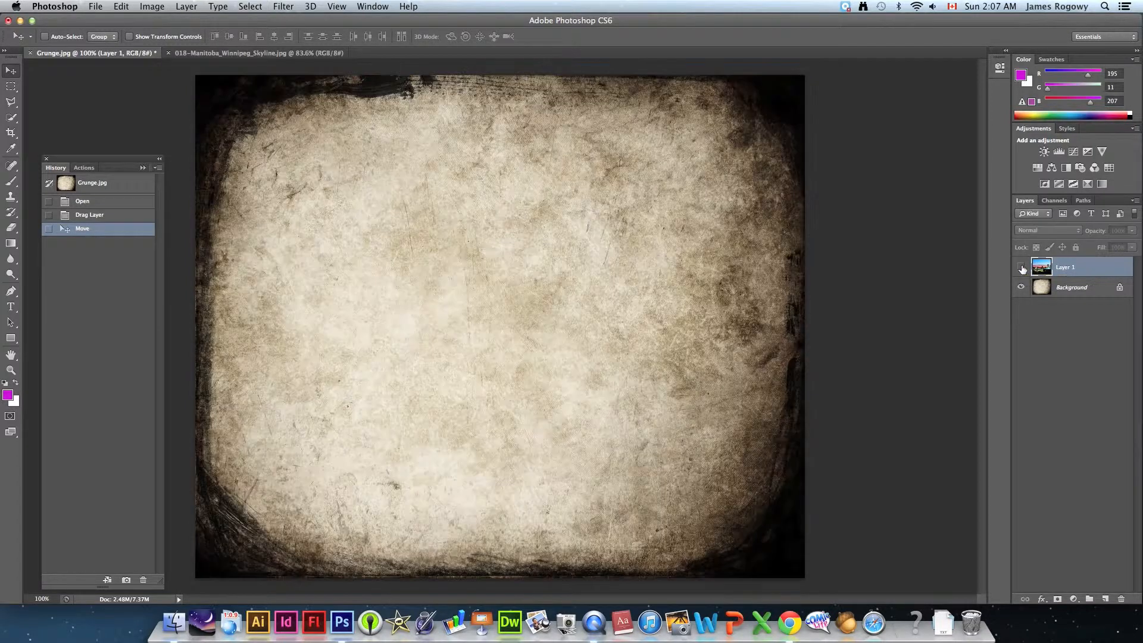
click(1022, 268)
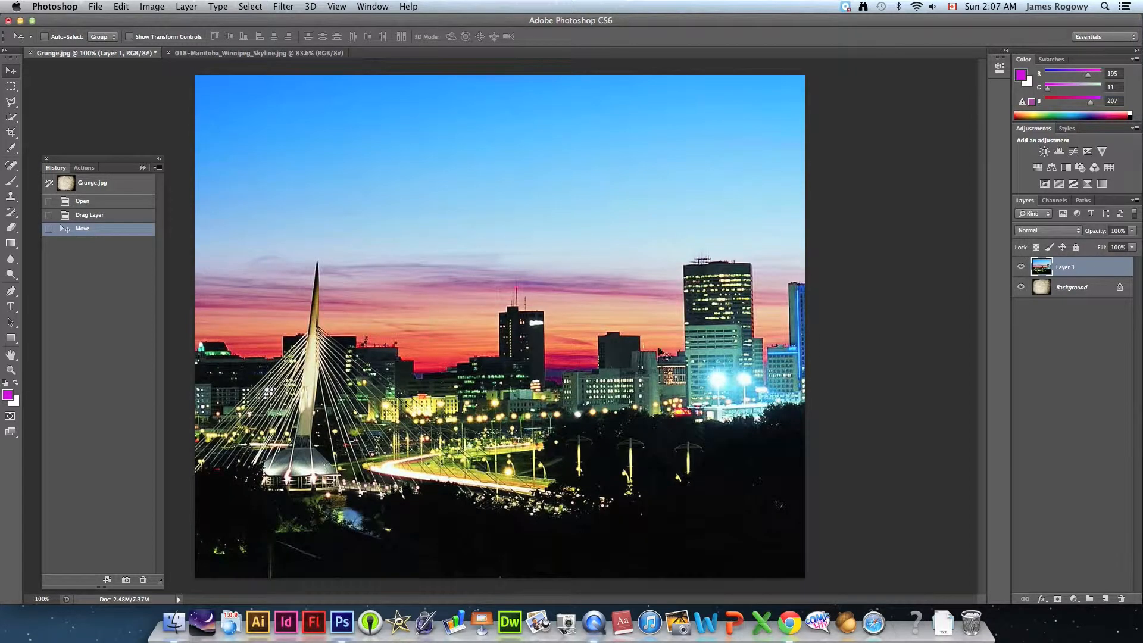
- Set the blending mode of the skyline layer, Layer 1, to Multiply
click(1028, 236)
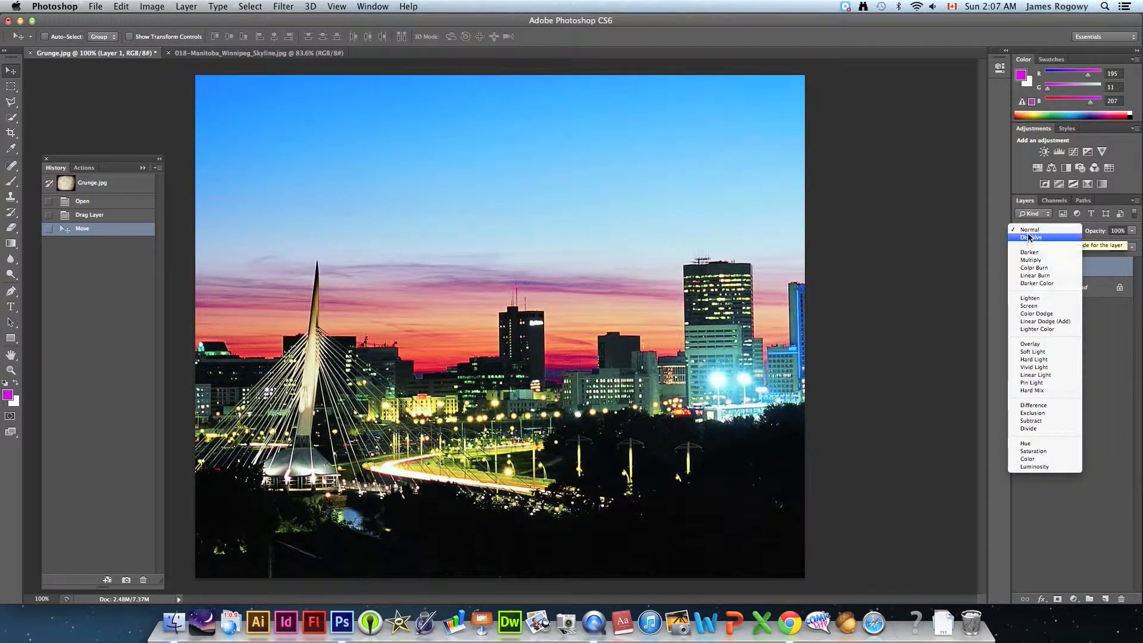
click(1025, 261)
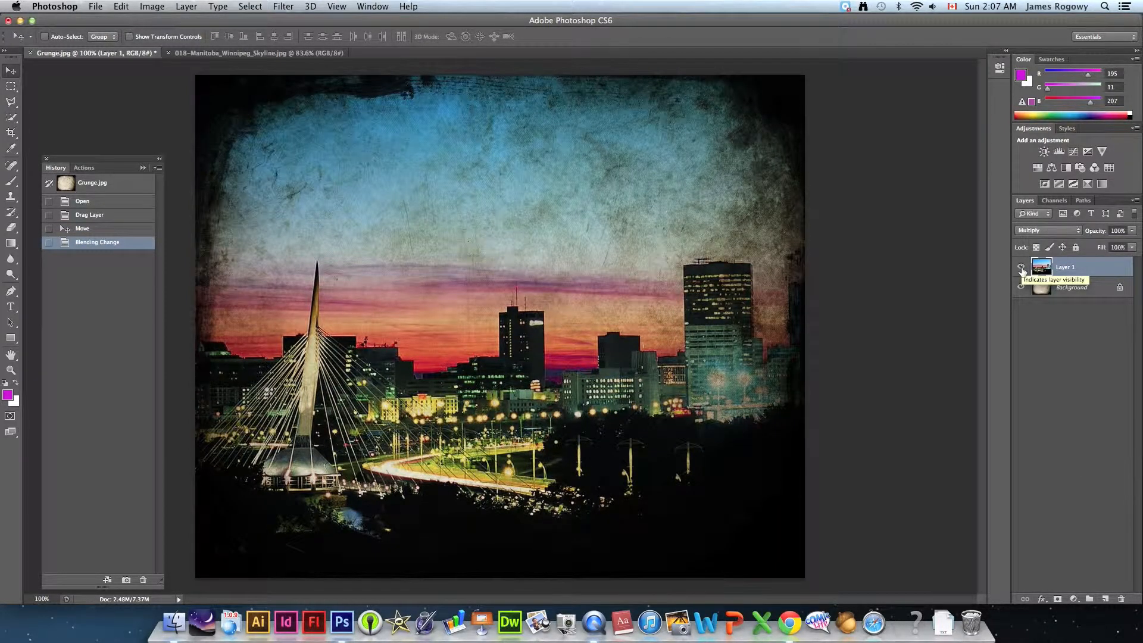
- Hide and reshow Layer 1 to compare the blend, and close the 018-Manitoba_Winnipeg_Skyline.jpg document
click(1021, 267)
click(1022, 268)
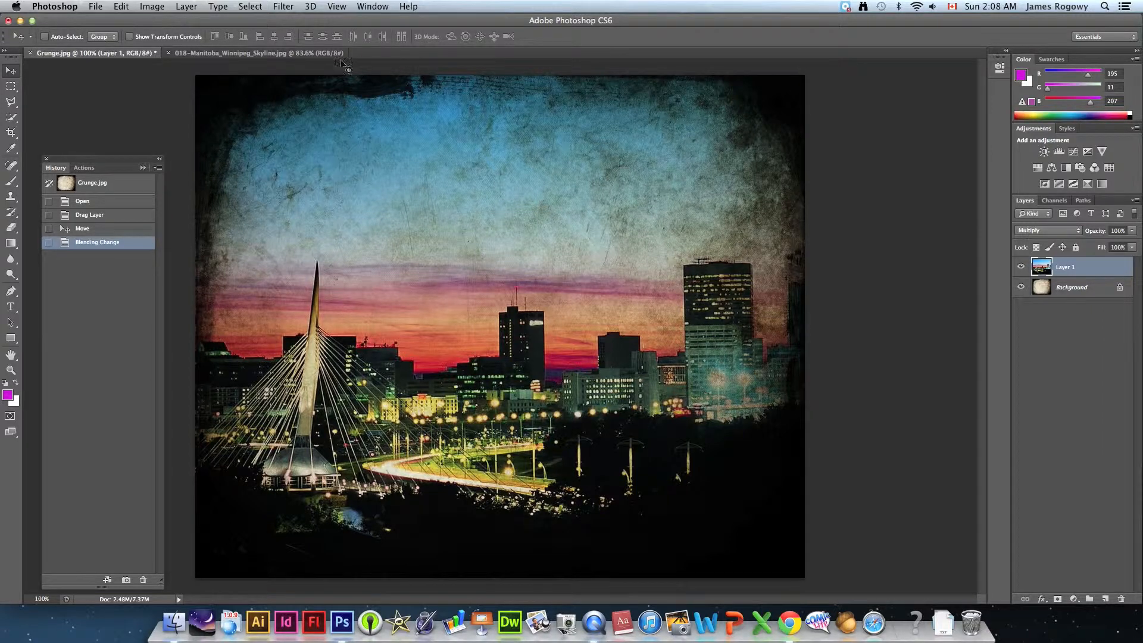
click(261, 57)
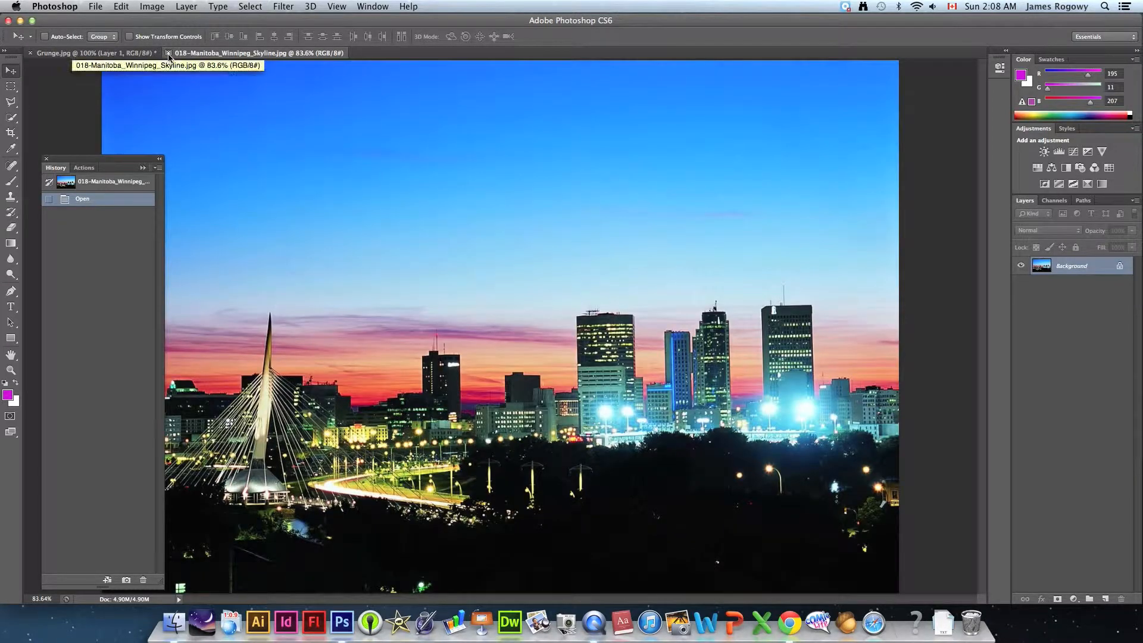
click(168, 54)
- Open mts.jpg from the Tutorial Files folder in Photoshop, moving the Photoshop window aside to reach the file
drag(211, 21, 522, 352)
click(452, 315)
click(432, 272)
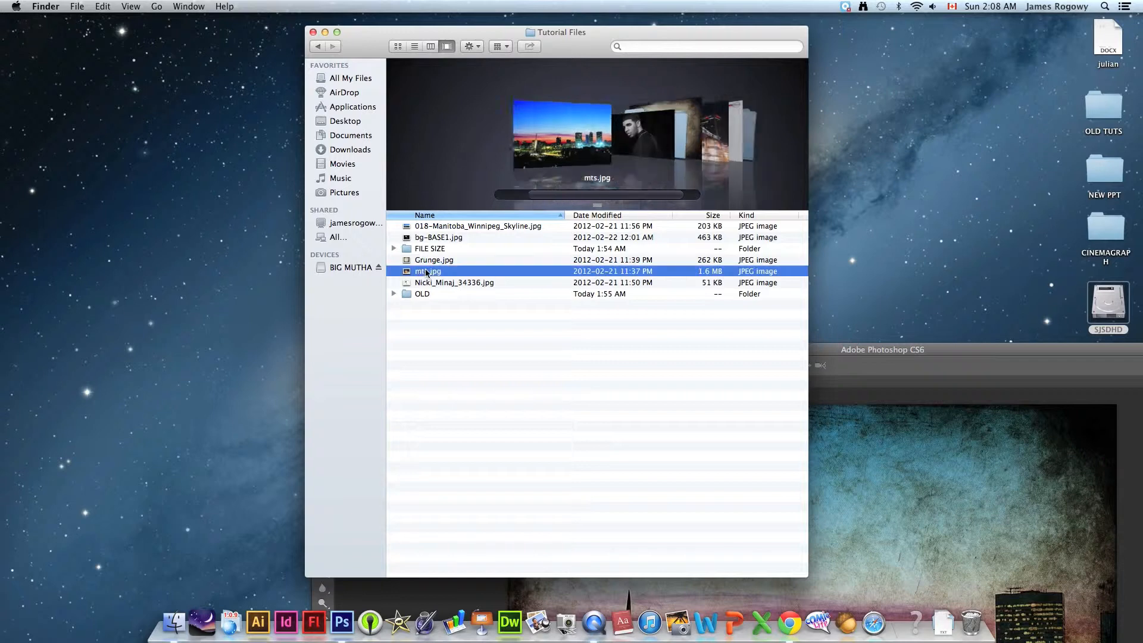
shift+click(422, 293)
drag(436, 426, 343, 622)
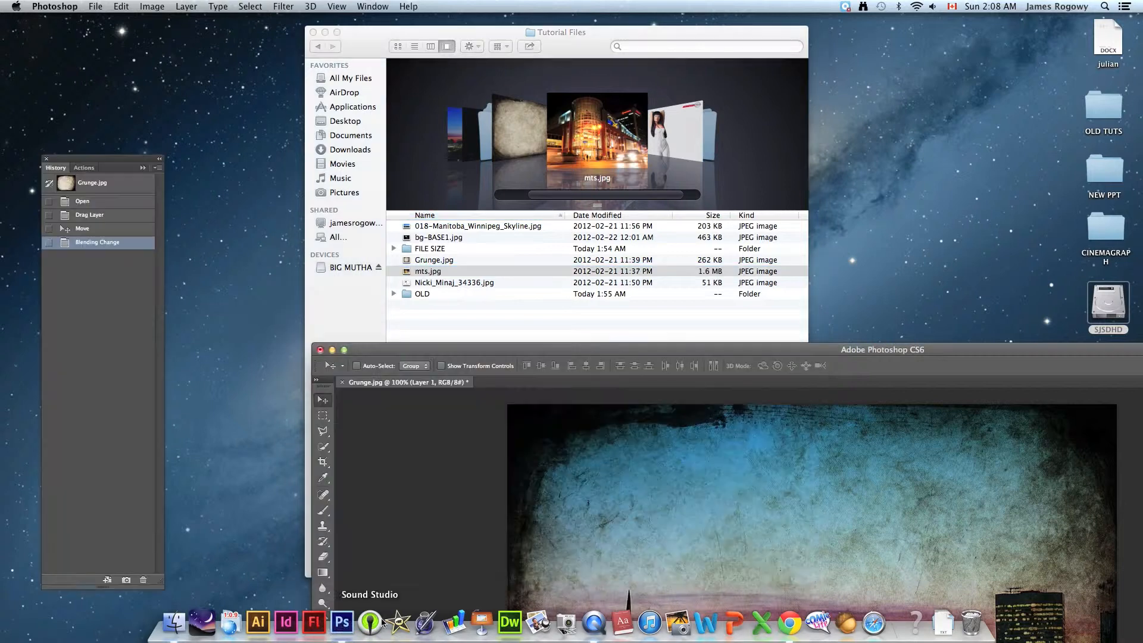
double_click(746, 353)
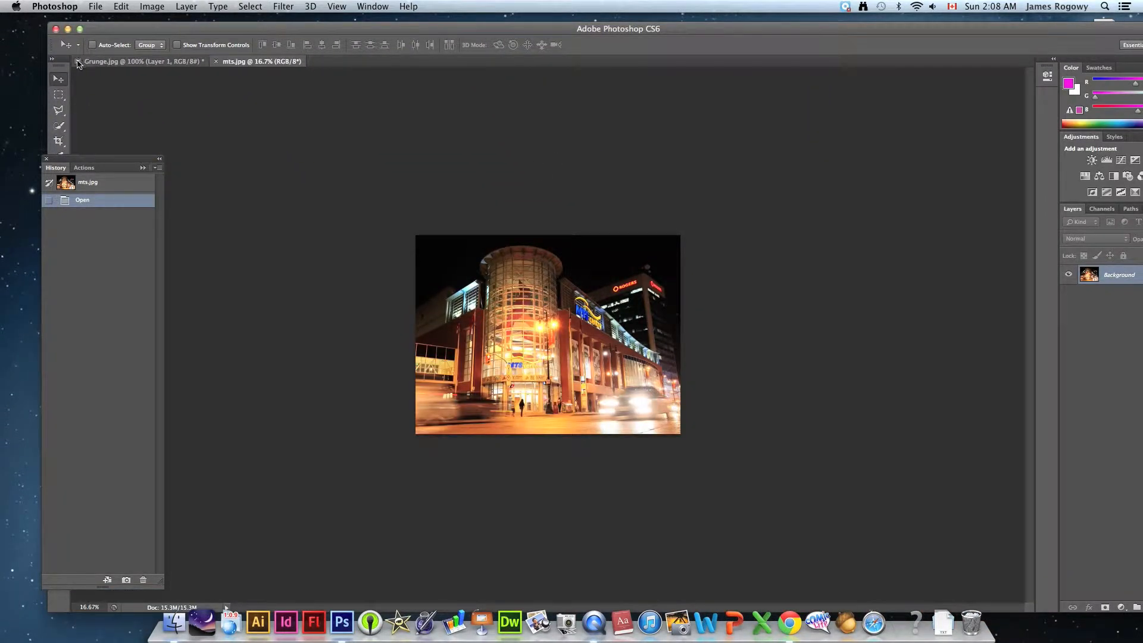
- Copy the mts.jpg picture into the Grunge.jpg document as a new layer and move the History panel clear of the tools
drag(547, 352, 166, 65)
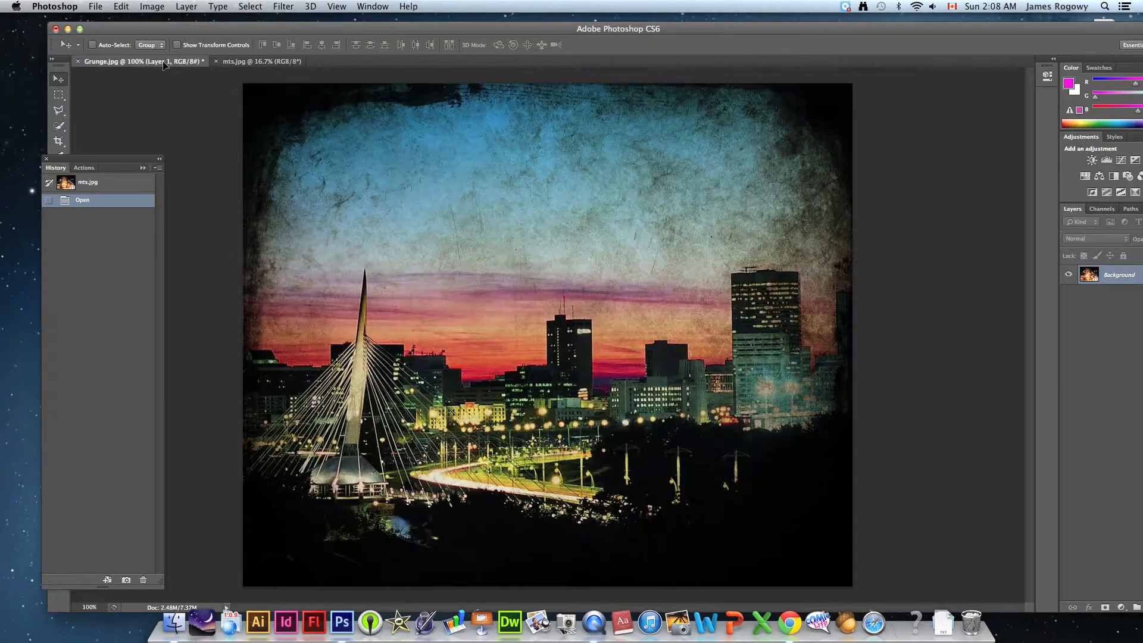
drag(559, 332, 562, 342)
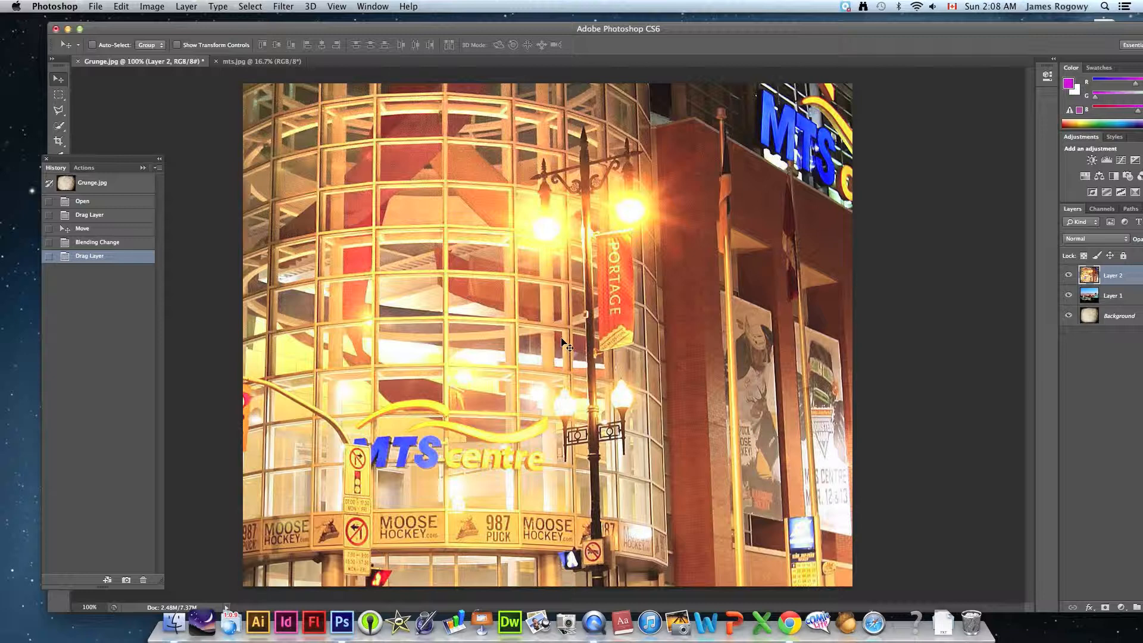
drag(105, 161, 162, 160)
- Scale Layer 2 proportionally to about 43% with Free Transform so the building photo covers the whole canvas
click(59, 378)
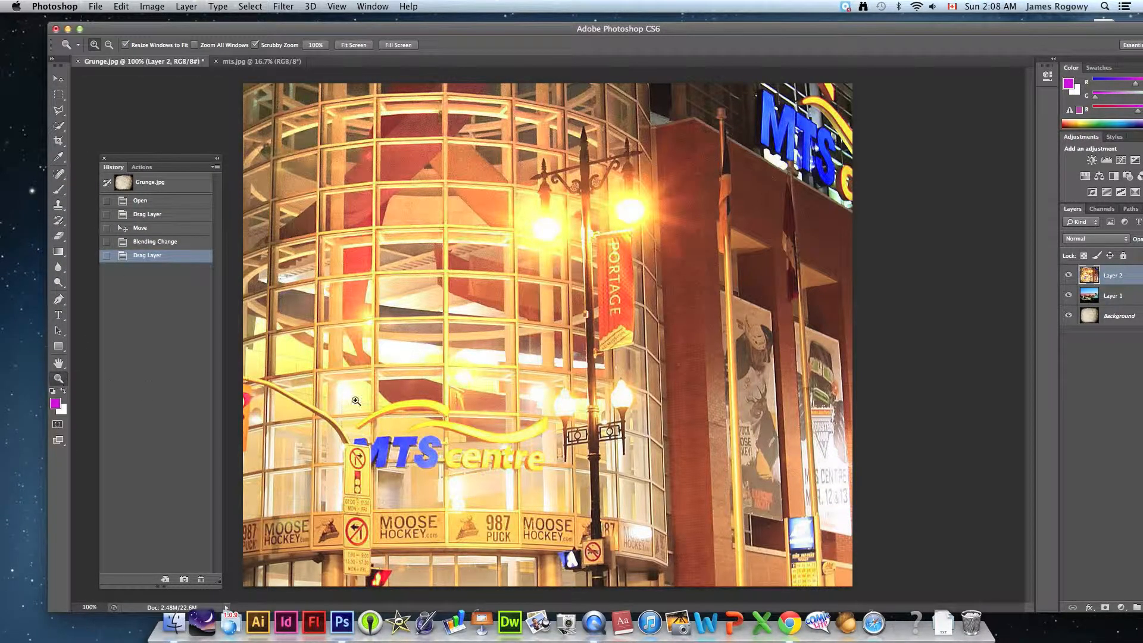
alt+click(589, 393)
alt+click(591, 393)
alt+click(591, 393)
click(58, 79)
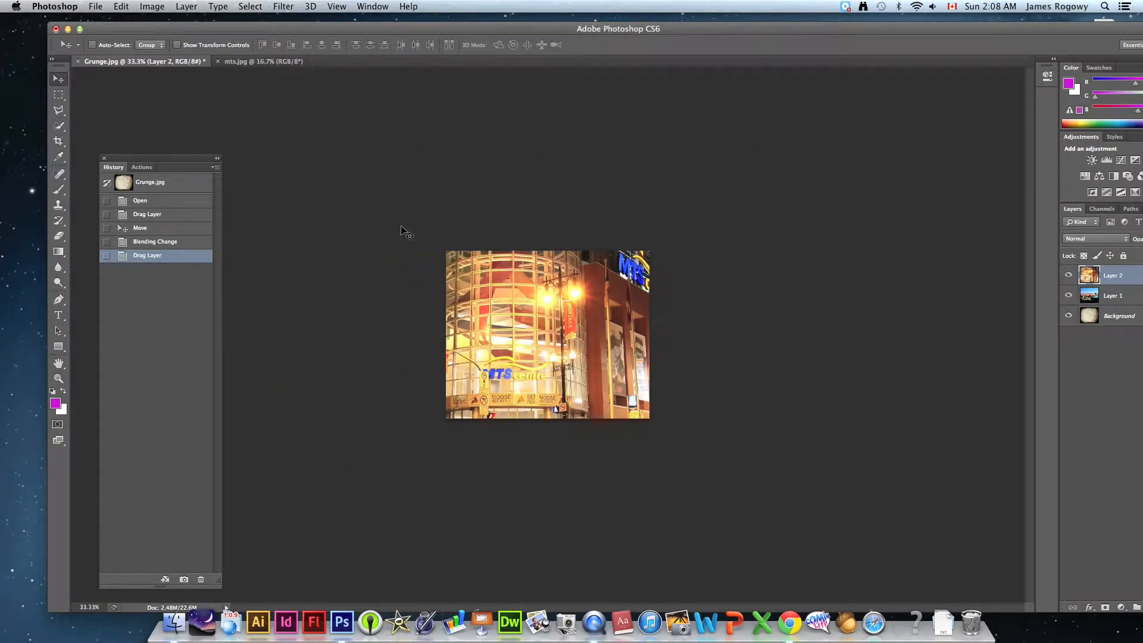
key(super+t)
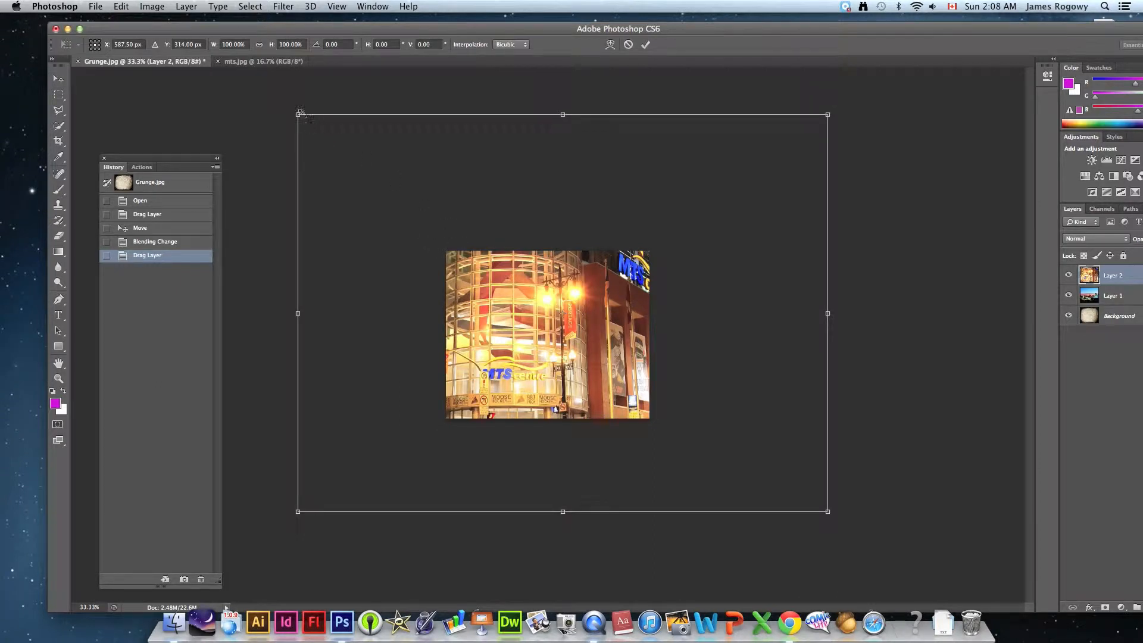
drag(299, 113, 637, 362)
drag(710, 430, 517, 312)
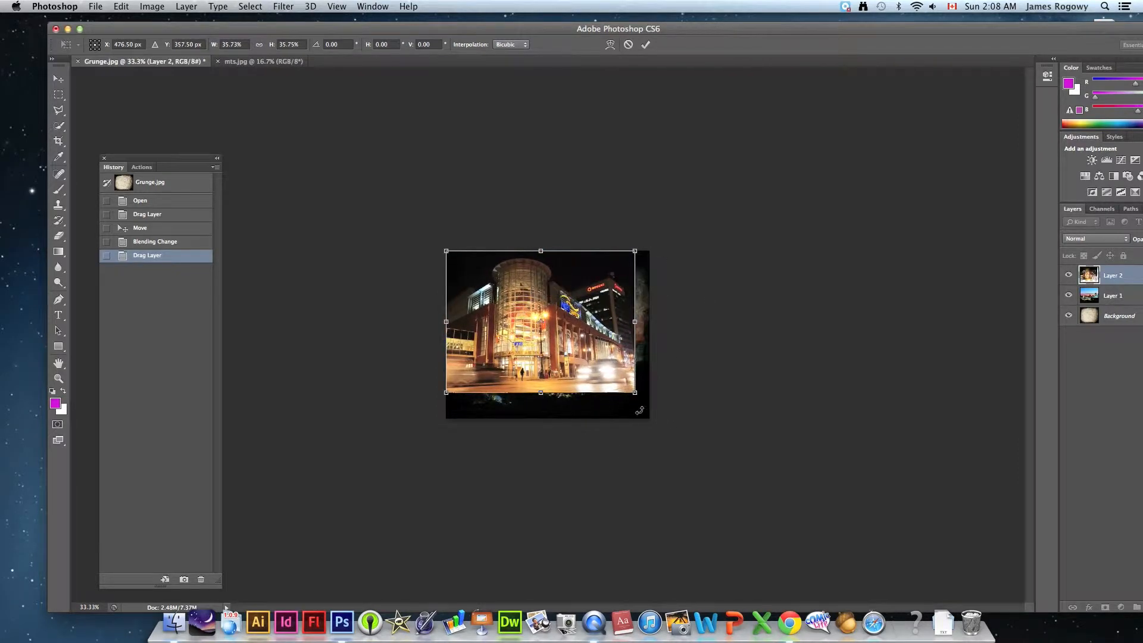
drag(635, 393, 669, 423)
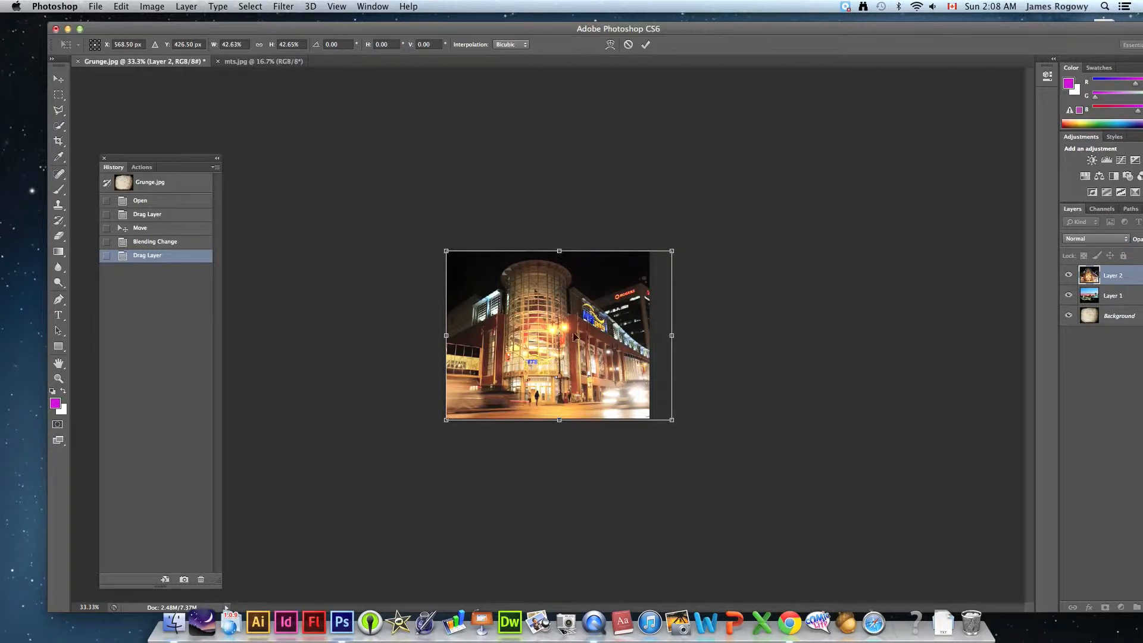
drag(445, 250, 443, 247)
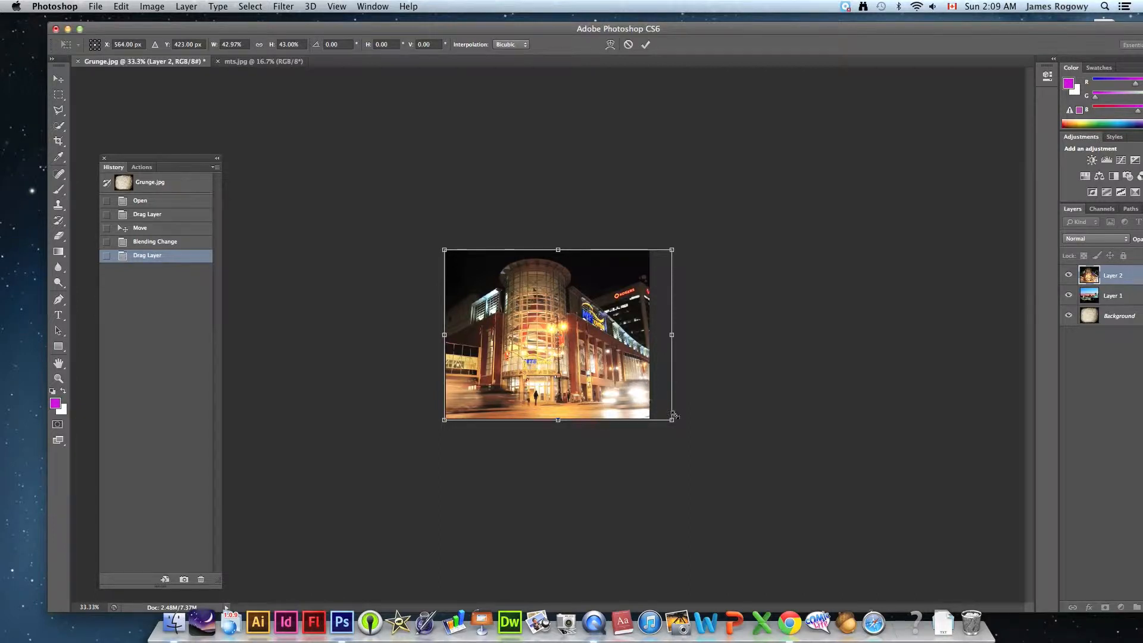
mouse_move(673, 420)
mouse_down()
mouse_move(653, 393)
mouse_move(676, 416)
mouse_up()
key(Return)
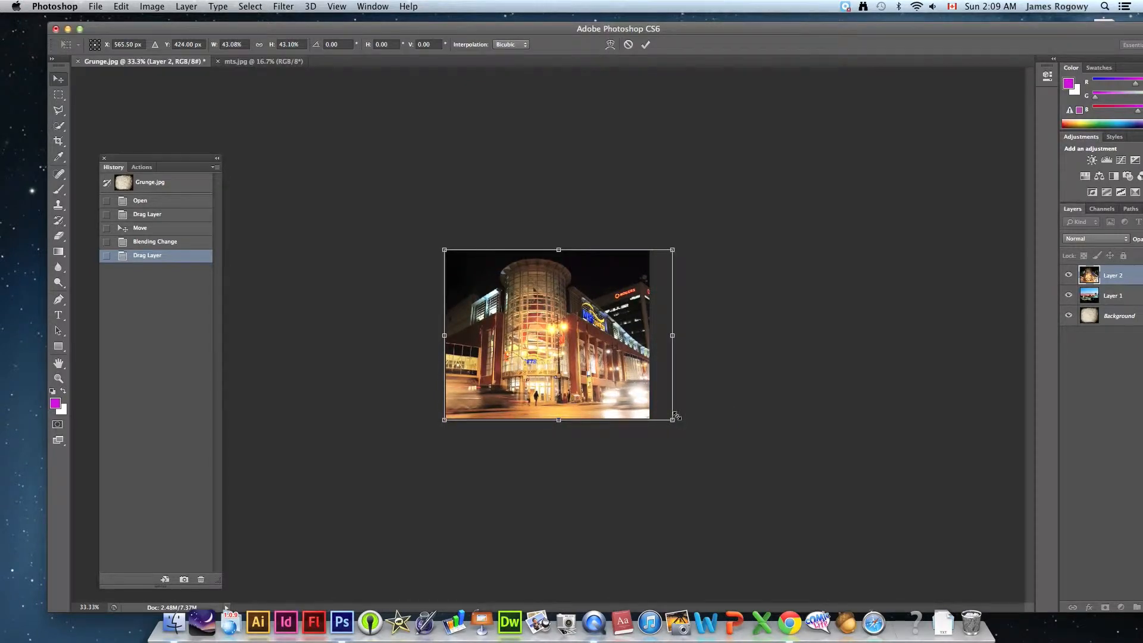
key(super+0)
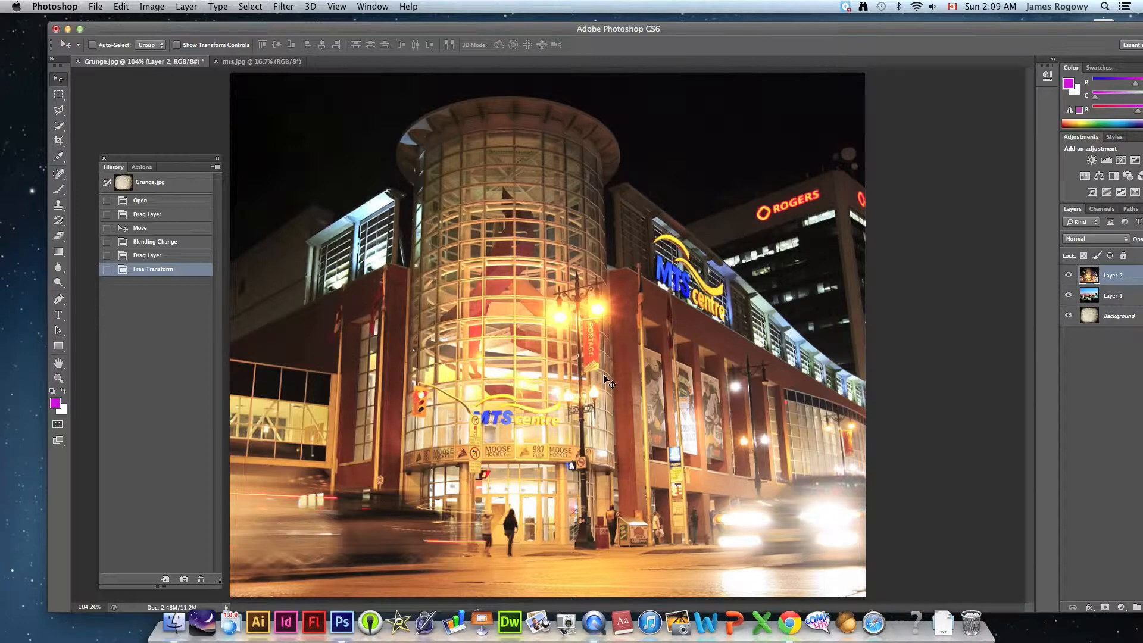
- Hide Layer 2 and Layer 1 and show both again to review the layer stack
drag(534, 31, 480, 24)
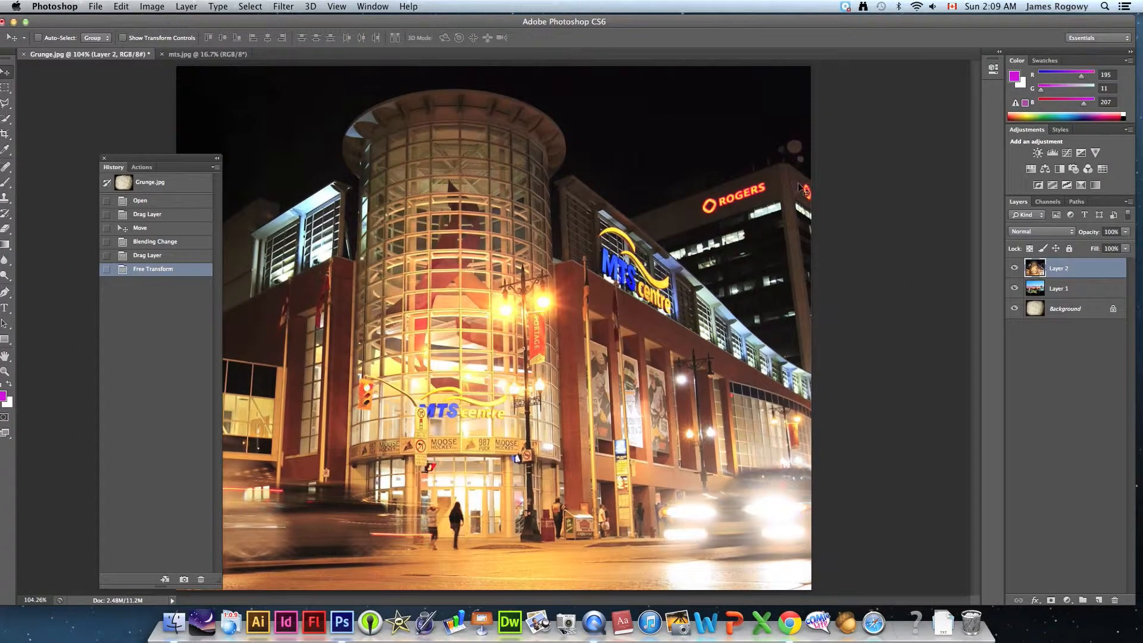
click(1015, 268)
click(1016, 289)
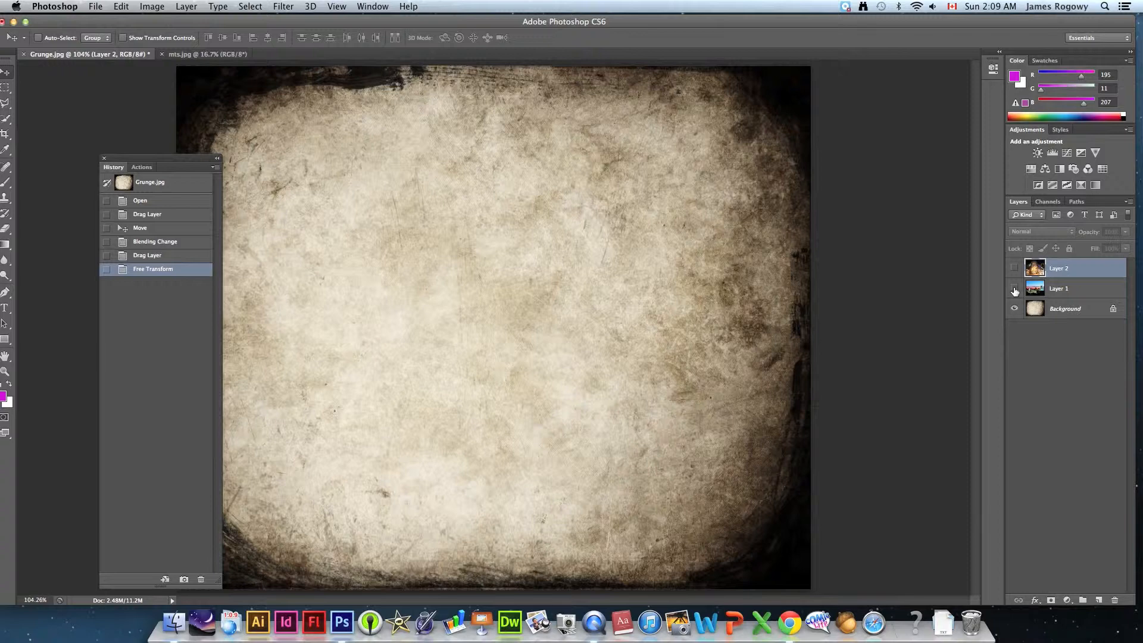
click(1015, 290)
click(1015, 268)
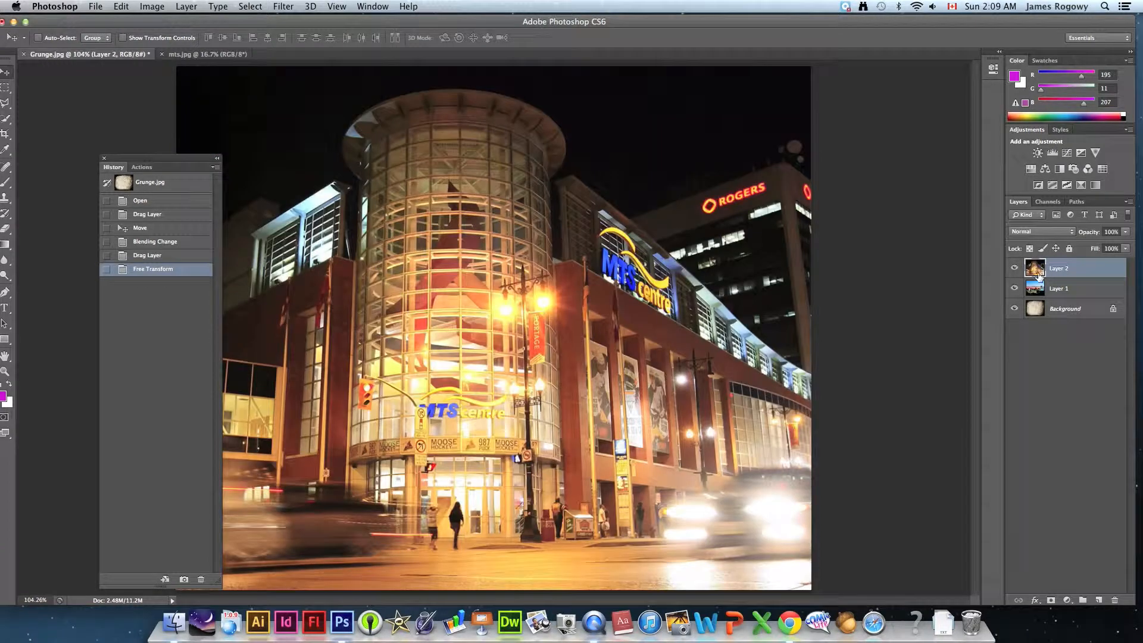
- Set the blending mode of the building layer, Layer 2, to Soft Light
click(1034, 231)
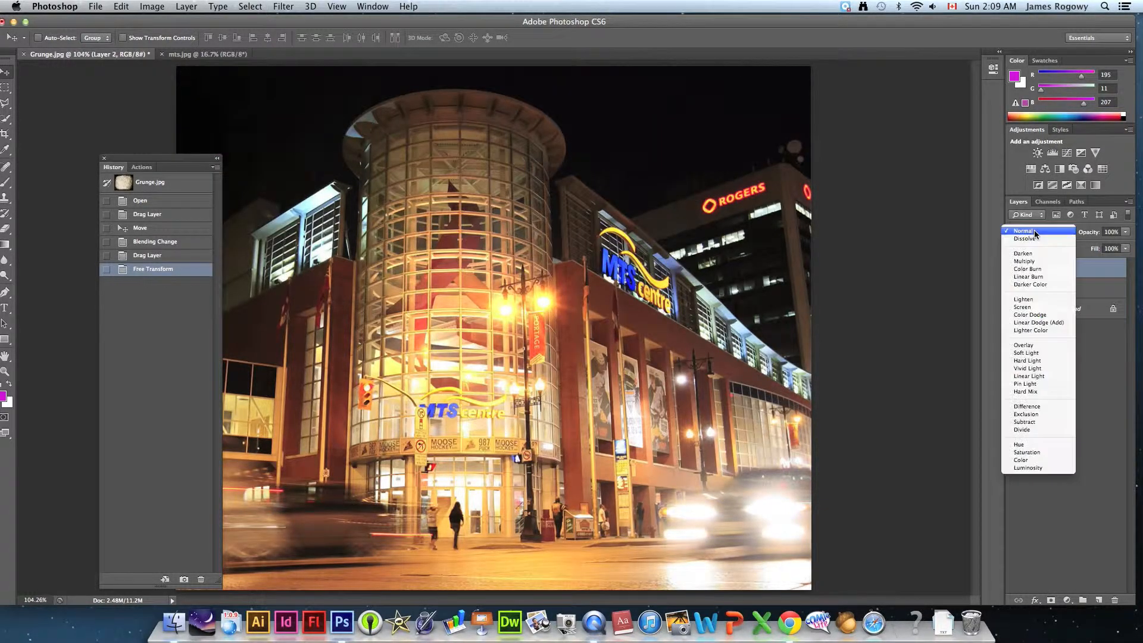
click(1033, 353)
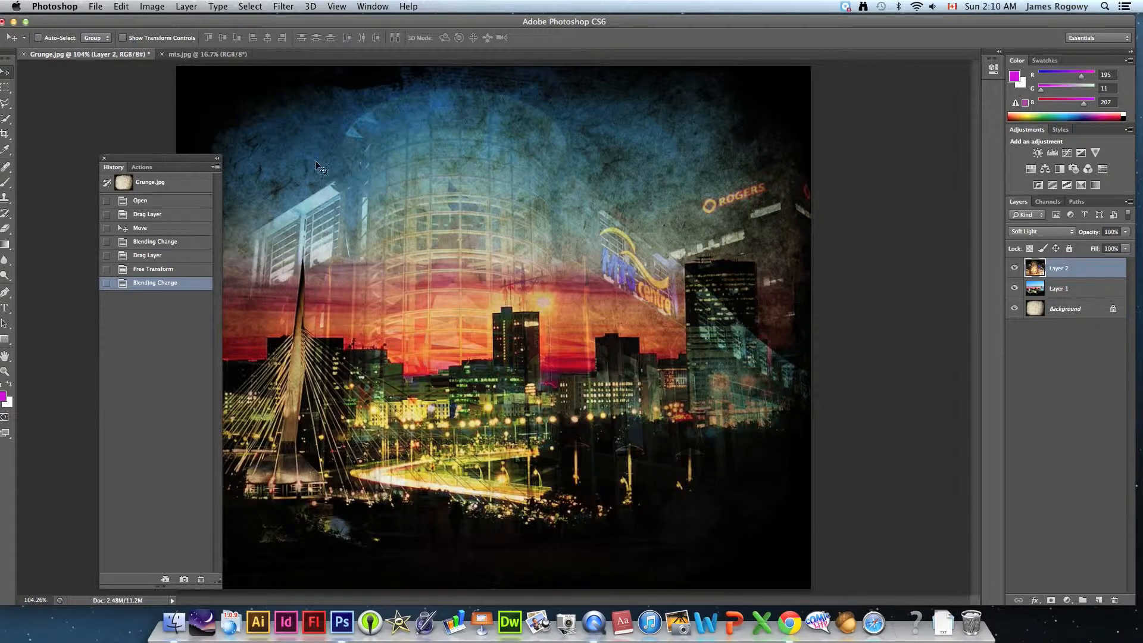
- Open Nicki_Minaj_34336.jpg from the Tutorial Files folder in Photoshop and return to the Photoshop window
drag(262, 22, 337, 418)
click(426, 350)
drag(429, 286, 342, 623)
drag(423, 421, 388, 37)
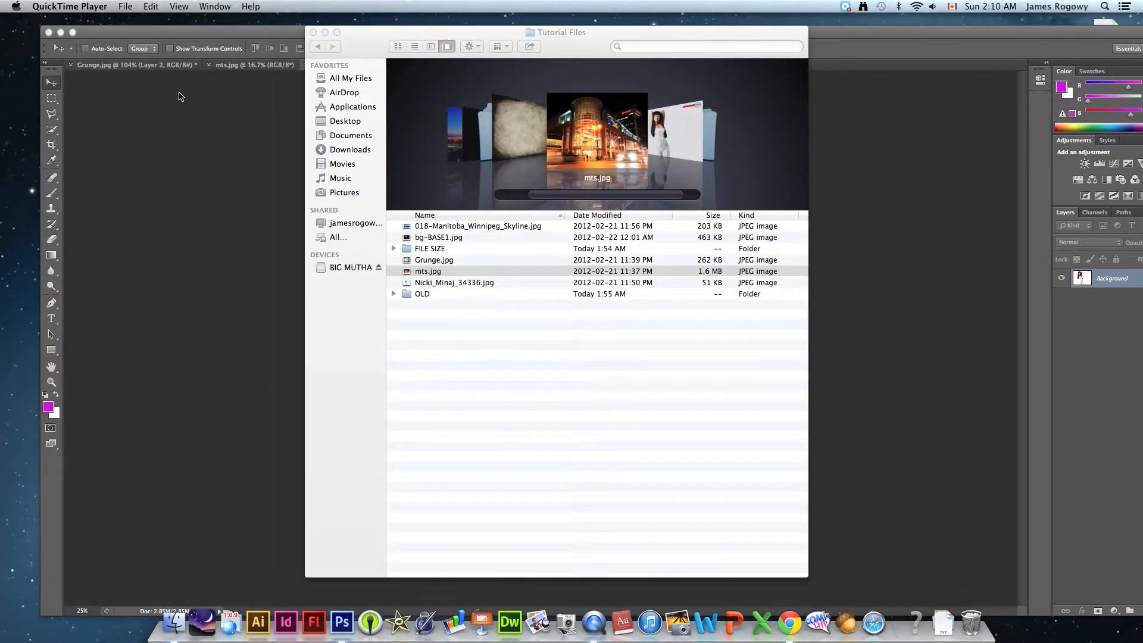
click(137, 36)
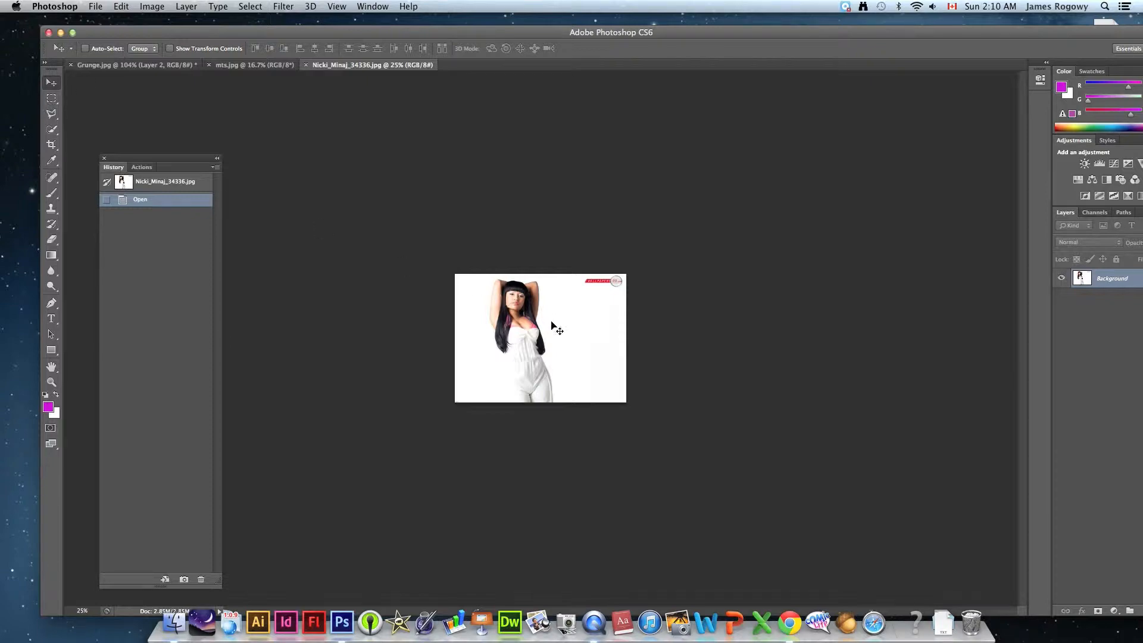
- Copy the Nicki_Minaj_34336.jpg picture into Grunge.jpg as a new layer and close both source photo documents
drag(126, 71, 548, 349)
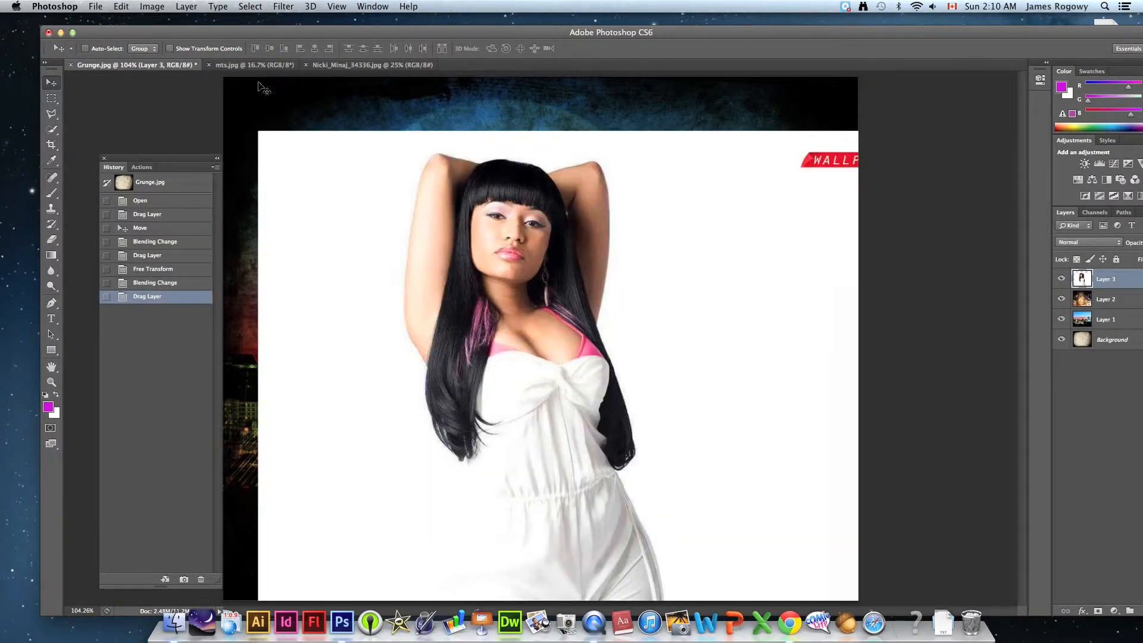
click(212, 66)
click(208, 65)
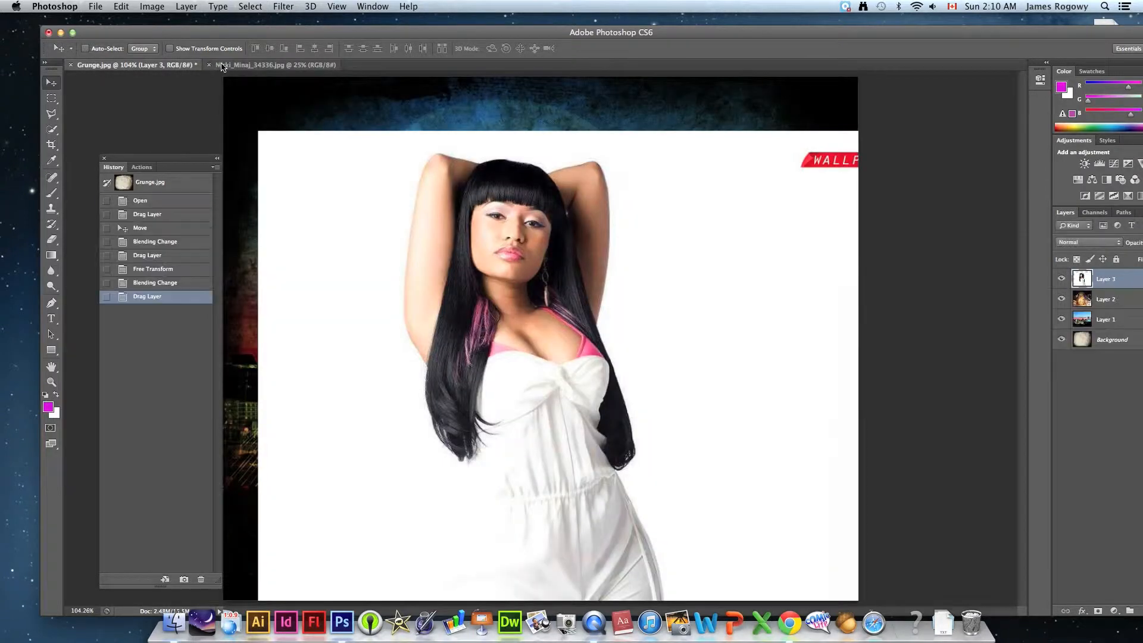
click(209, 64)
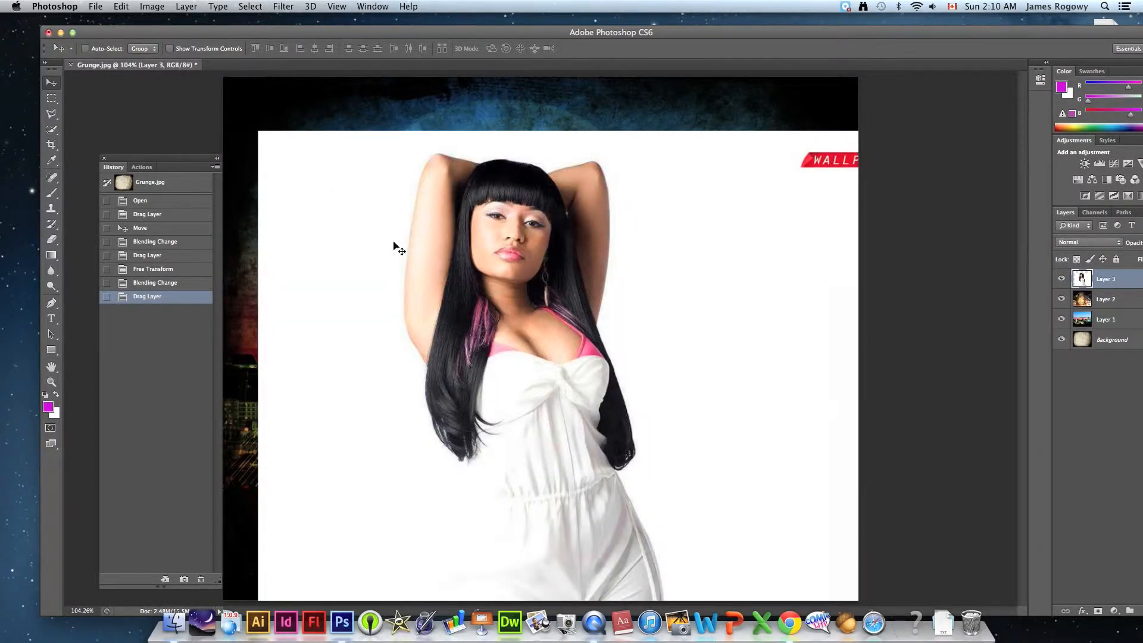
- Enlarge Layer 3 proportionally to about 136% with Free Transform and position it so the woman is near the canvas centre
drag(508, 285, 474, 235)
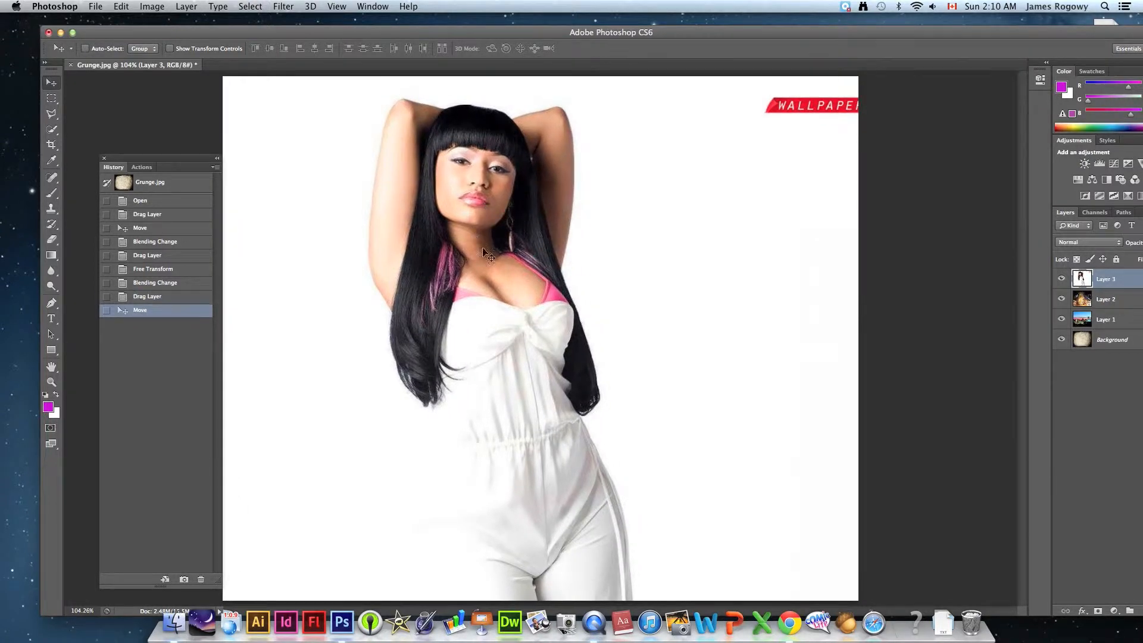
key(super+t)
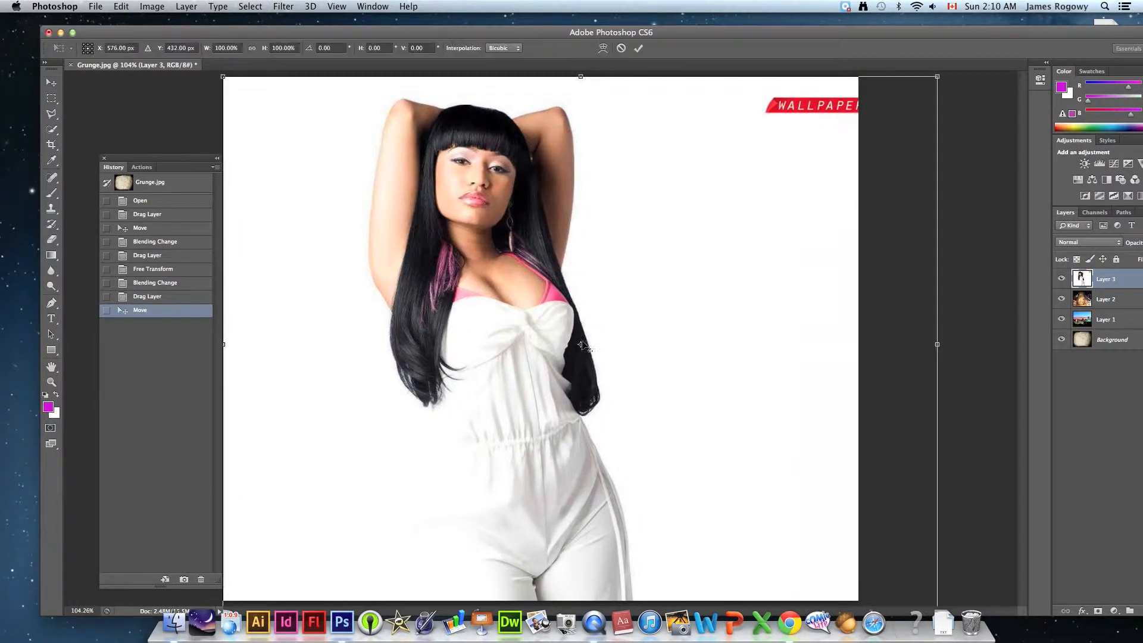
click(52, 383)
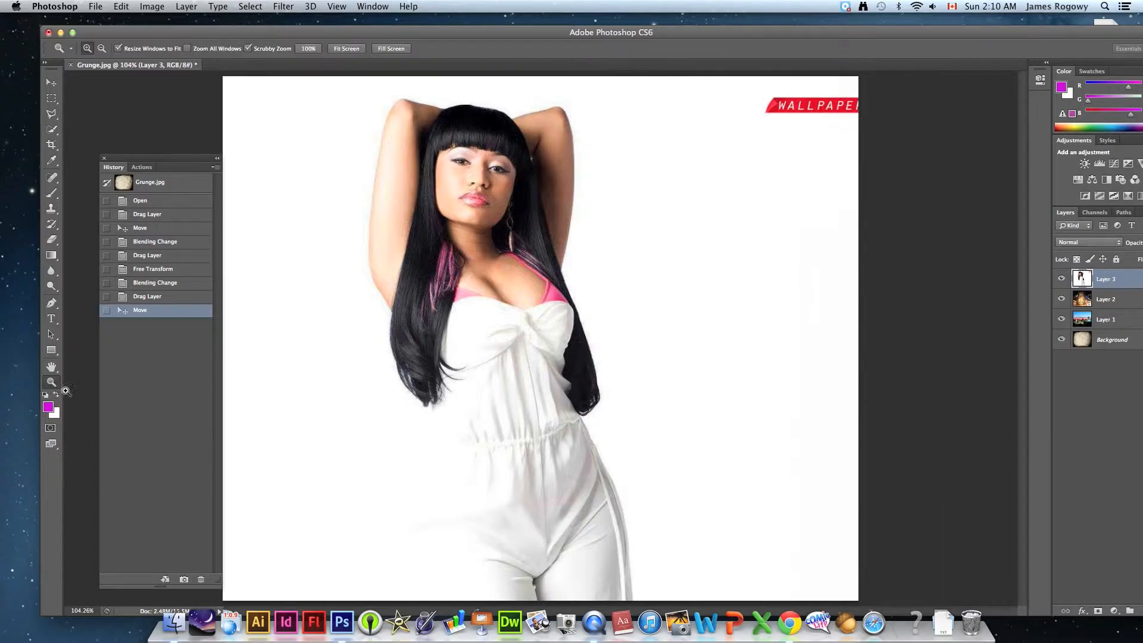
alt+click(541, 459)
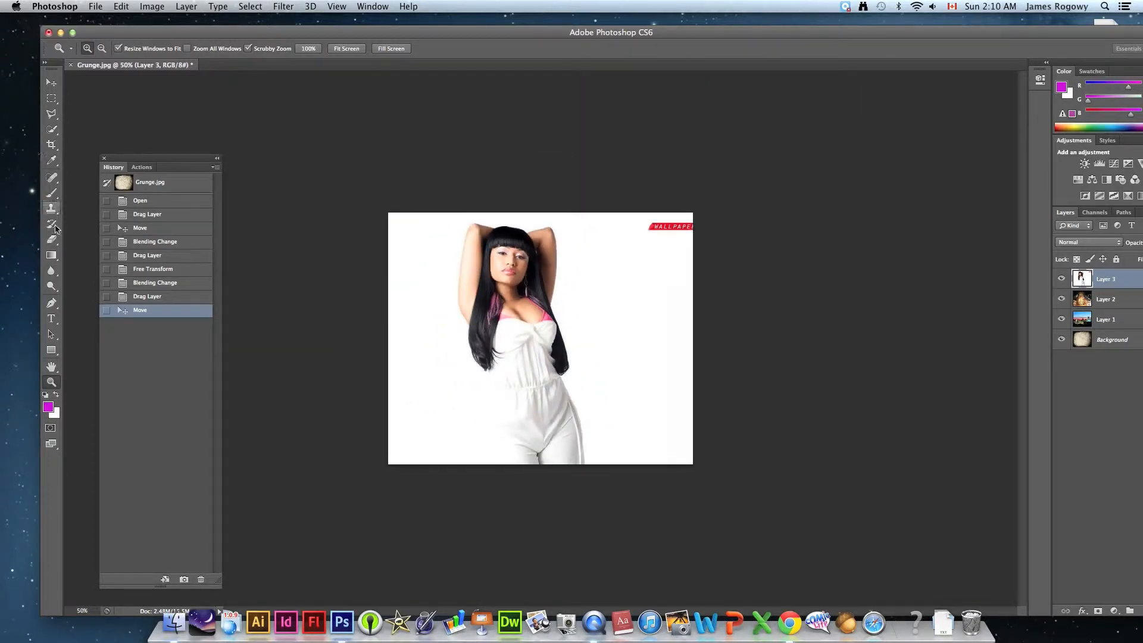
click(50, 83)
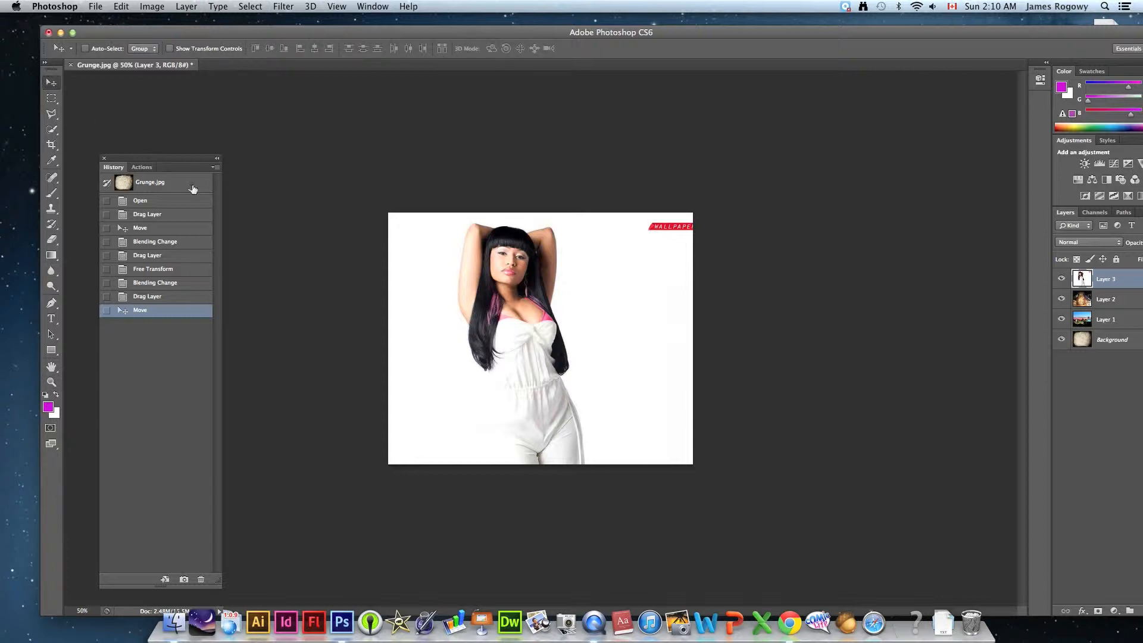
key(super+t)
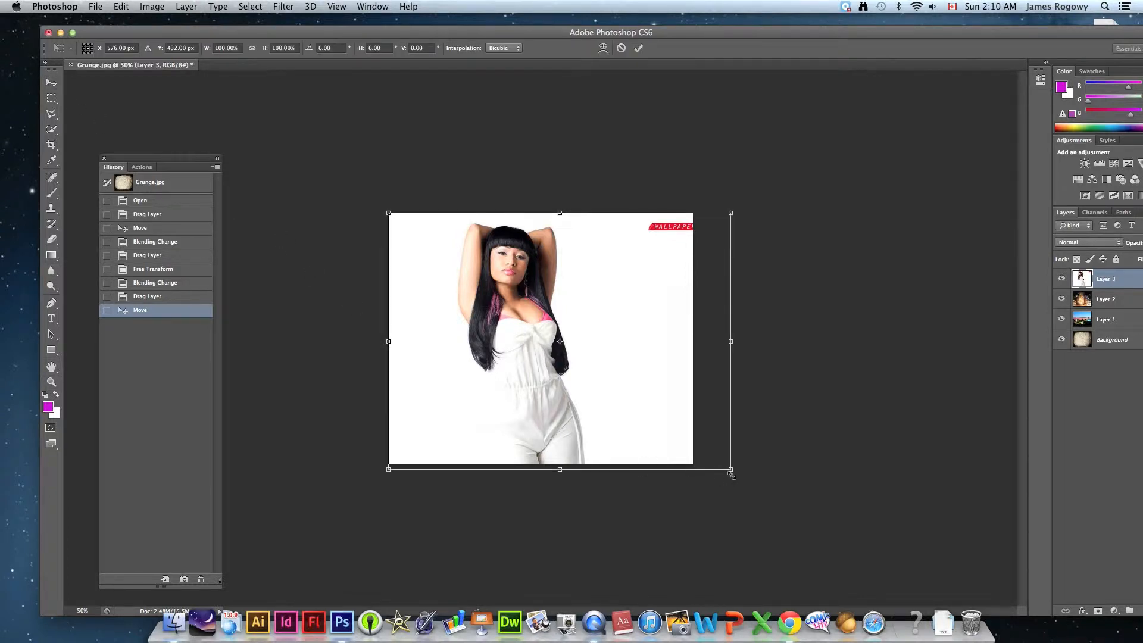
drag(732, 471, 855, 563)
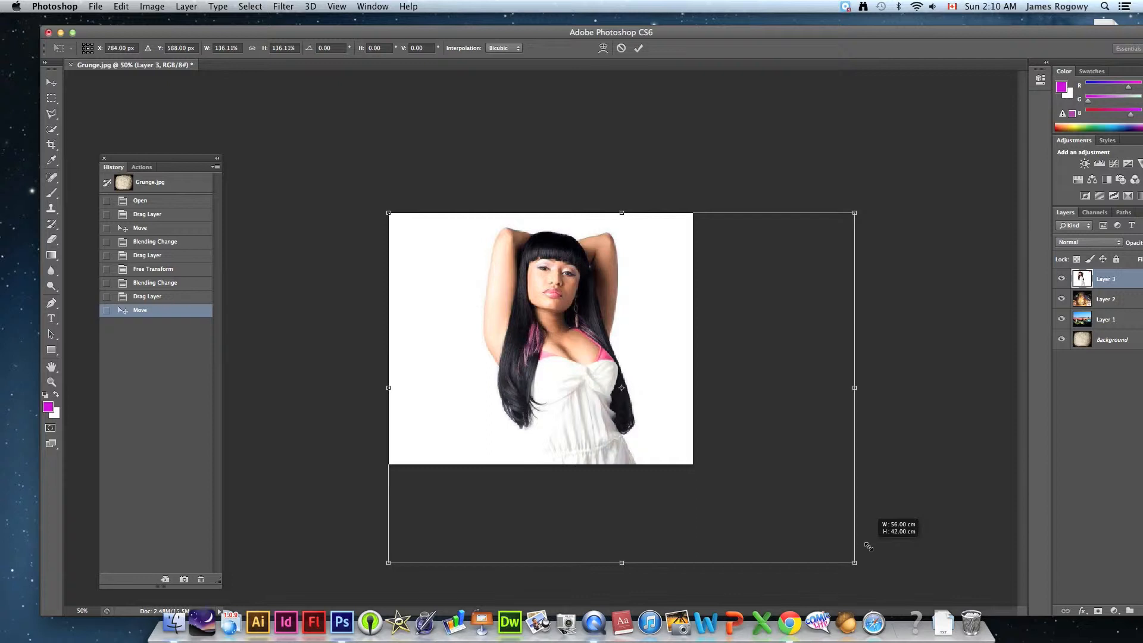
drag(560, 345, 549, 344)
key(Return)
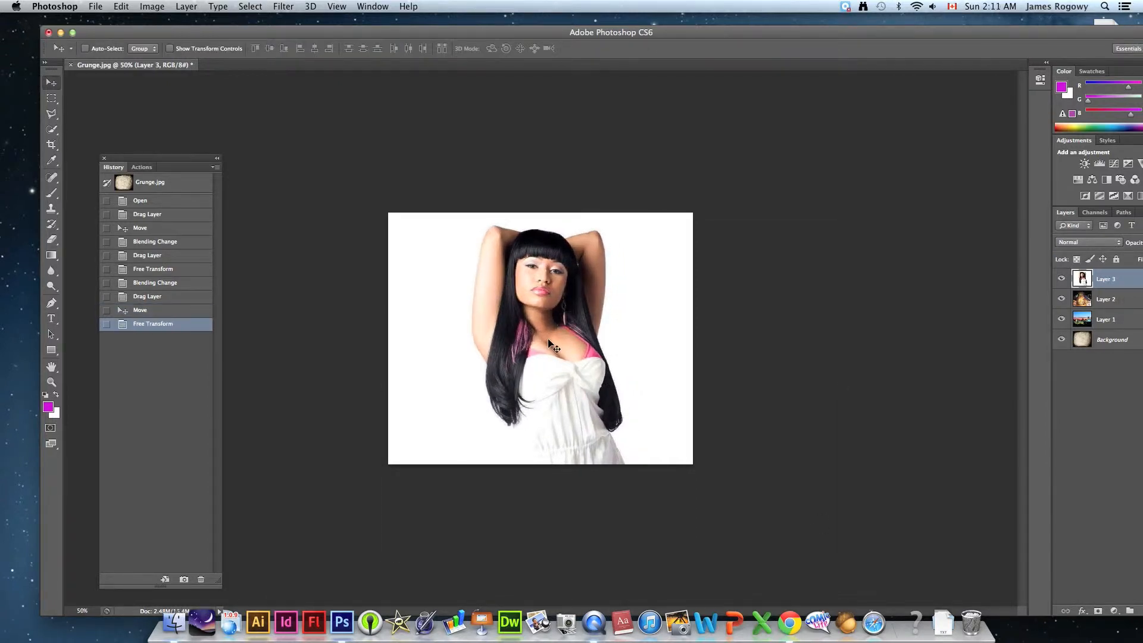
mouse_move(548, 340)
mouse_down()
mouse_move(533, 360)
mouse_move(525, 348)
mouse_move(536, 348)
mouse_up()
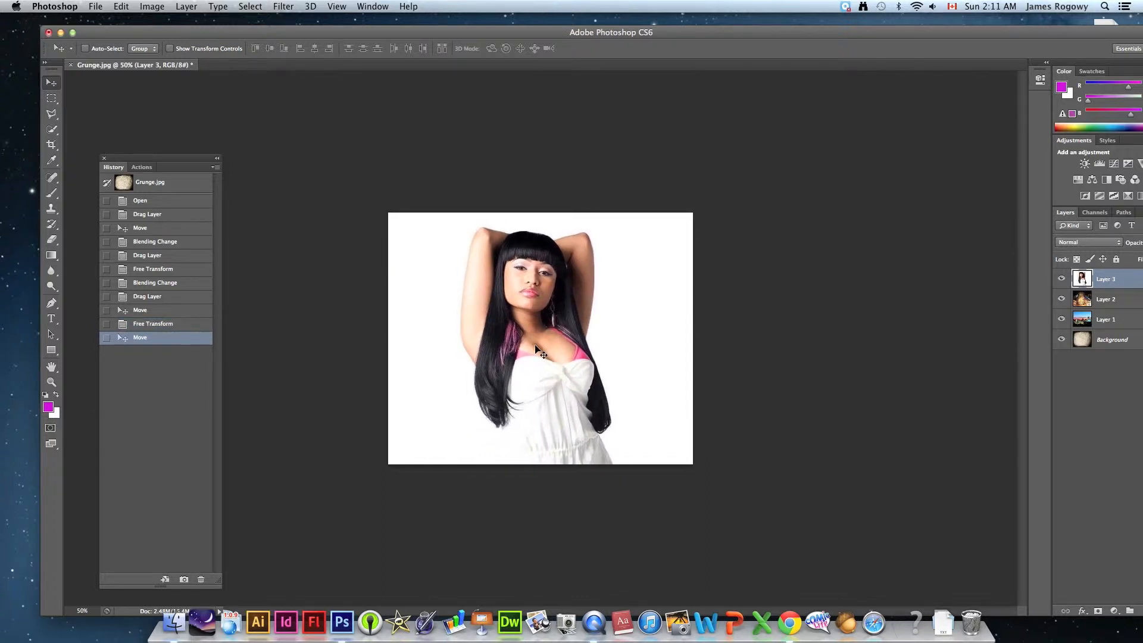
- Set the blending mode of the woman's portrait layer, Layer 3, to Lighten
click(1065, 244)
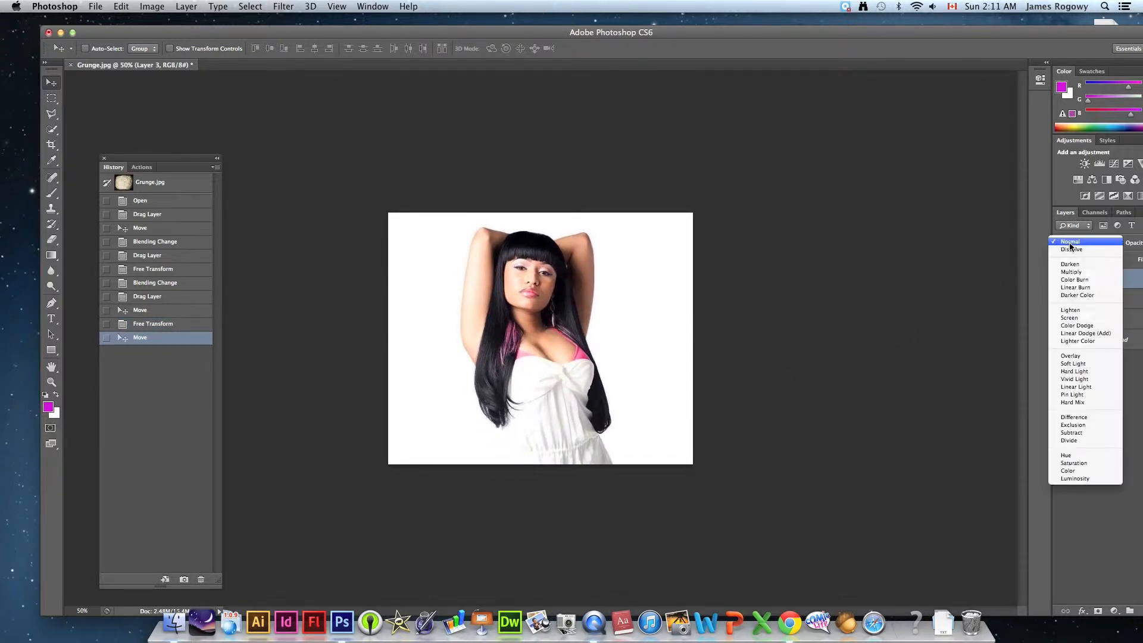
click(1063, 311)
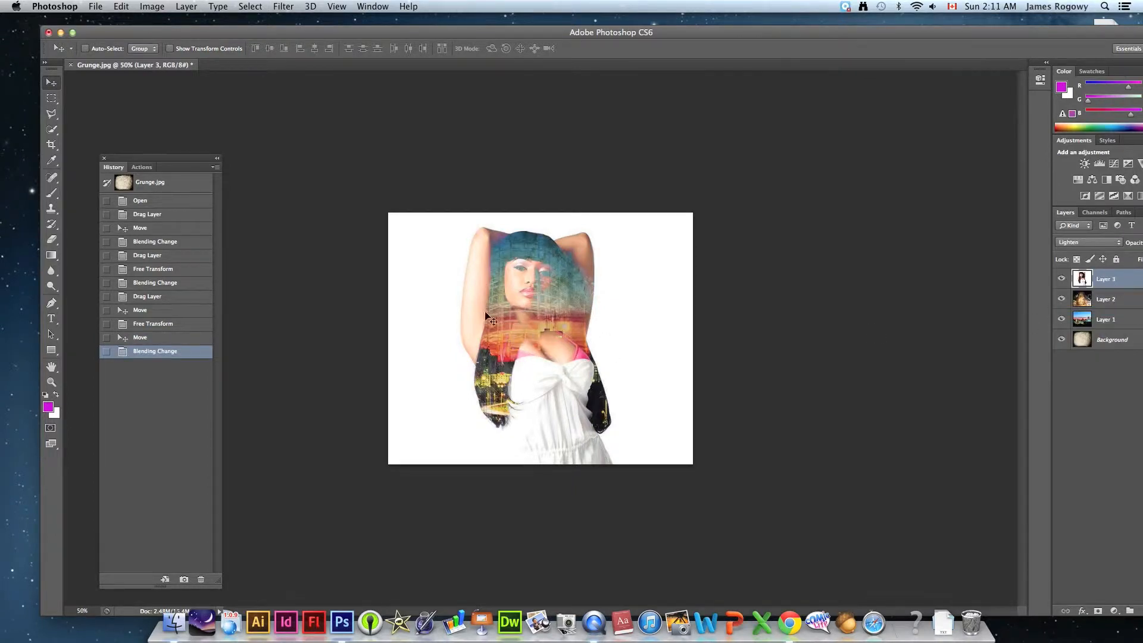
- Enlarge Layer 3 proportionally to about 126.5% with Free Transform and reposition it so the woman's head and raised arms stay on the canvas
click(53, 383)
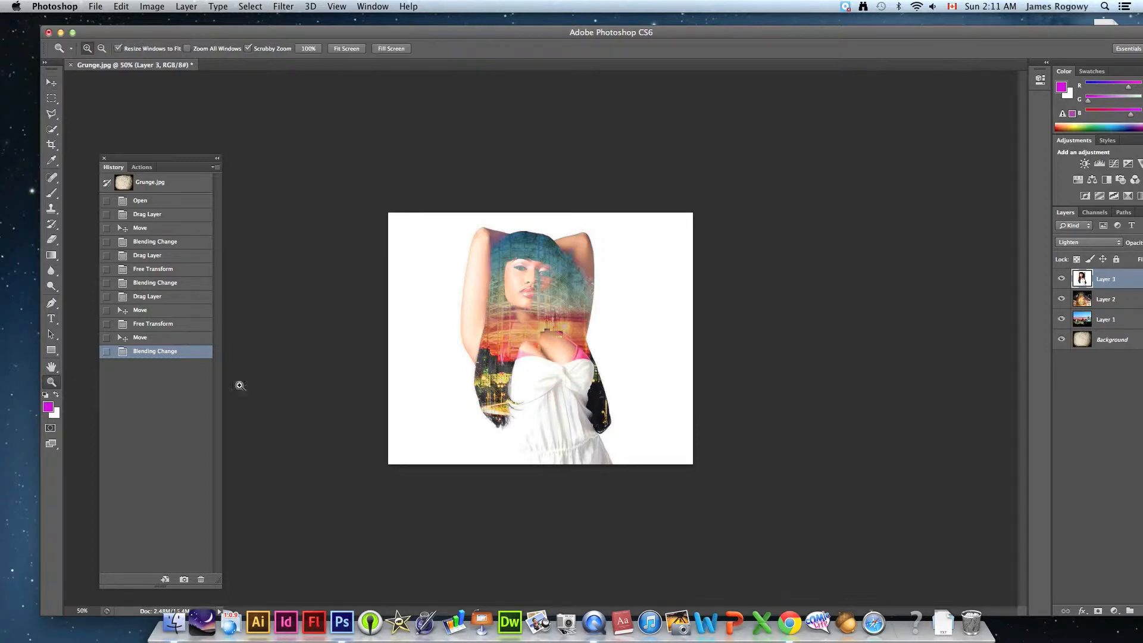
click(555, 342)
click(554, 340)
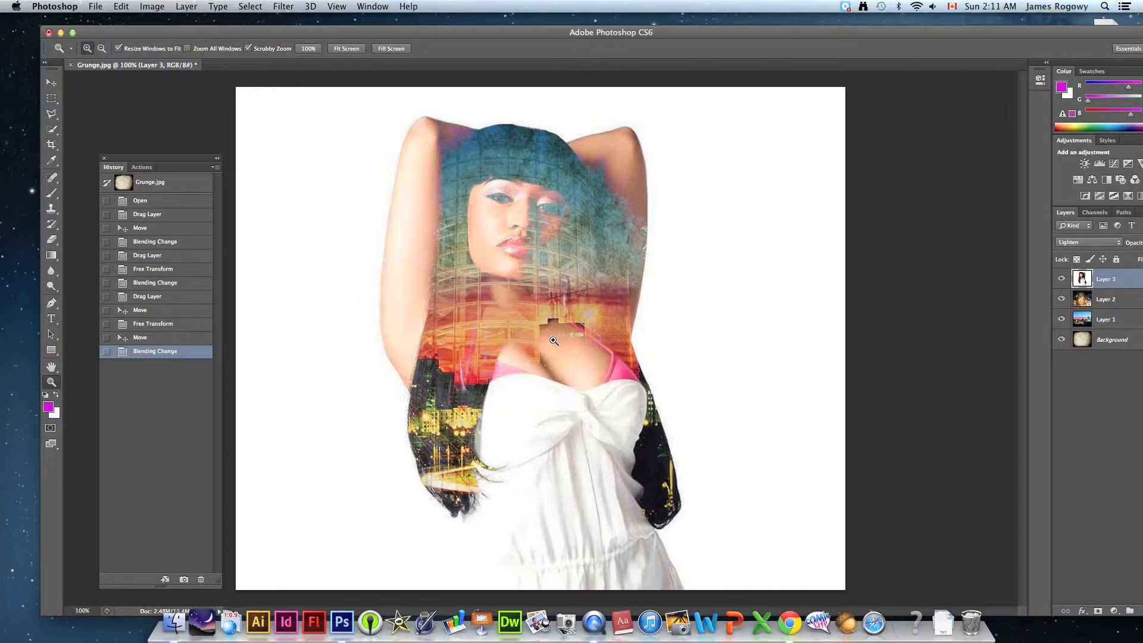
alt+click(554, 341)
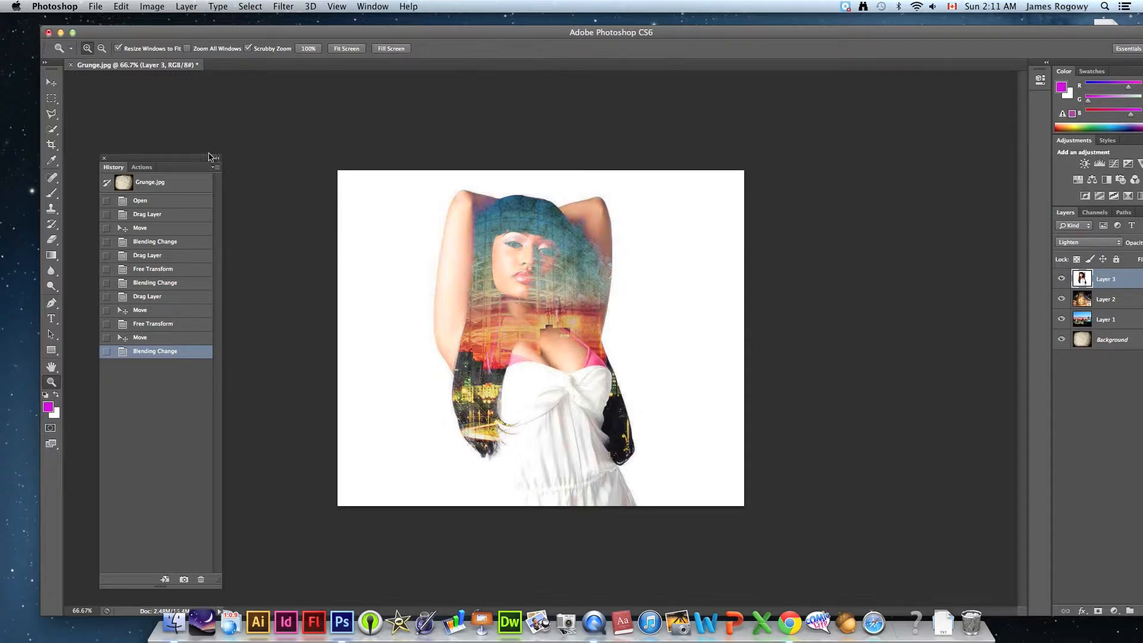
click(50, 87)
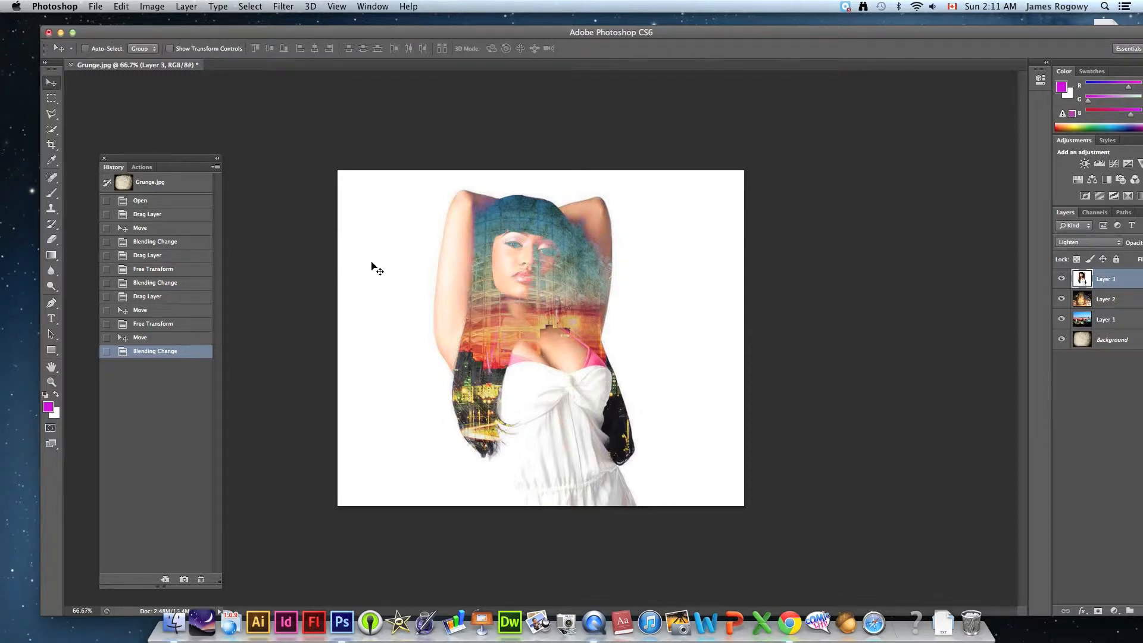
key(super+t)
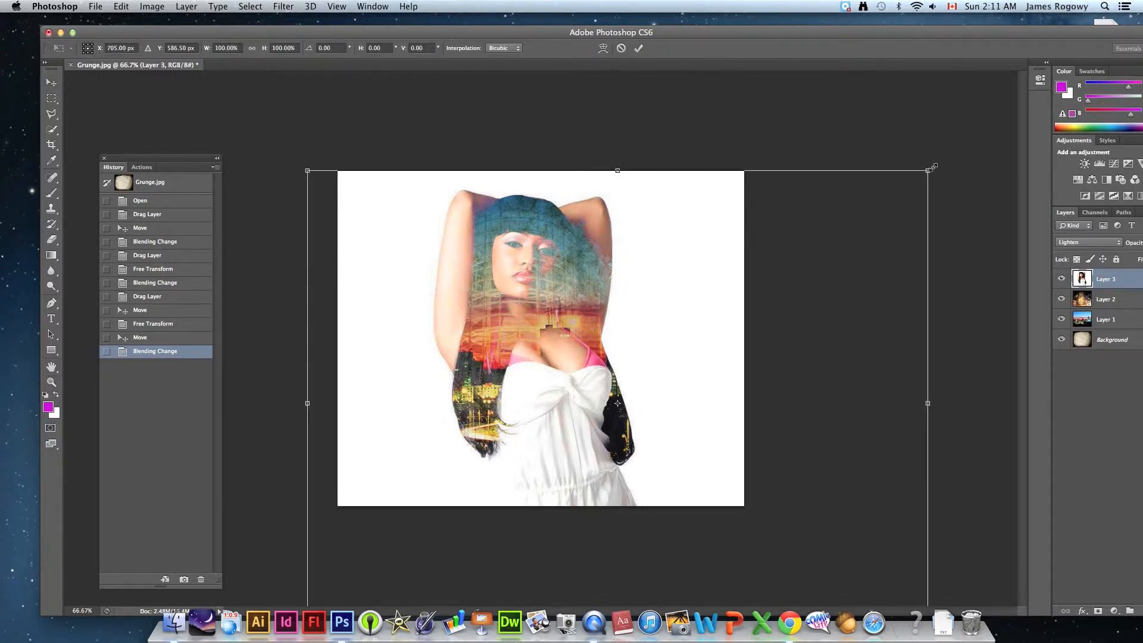
drag(928, 171, 1030, 95)
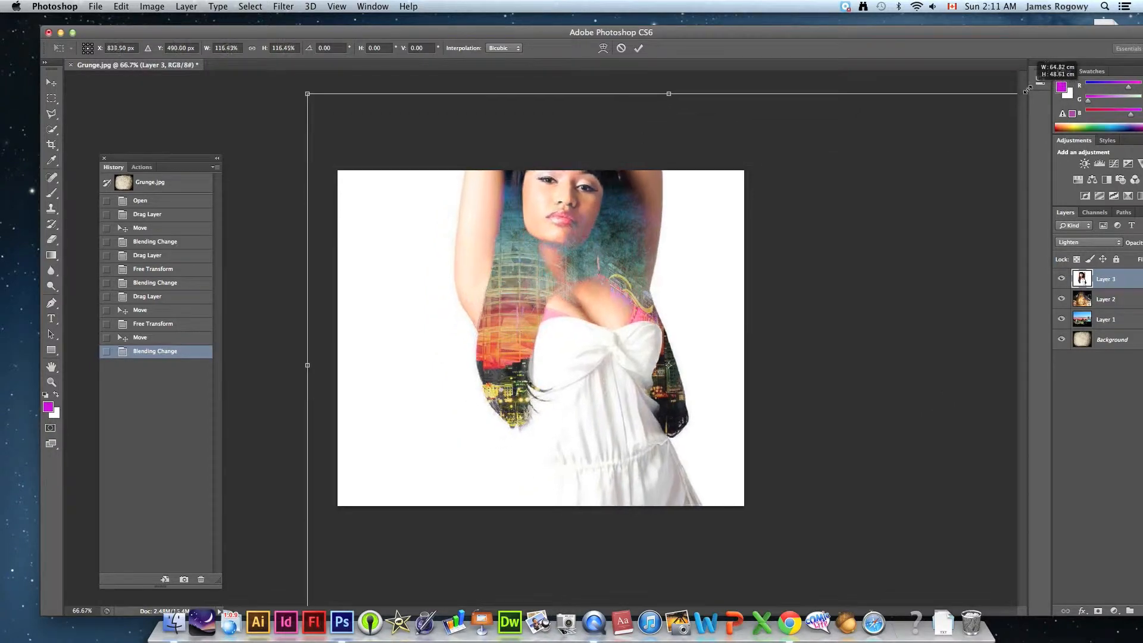
drag(589, 259, 562, 322)
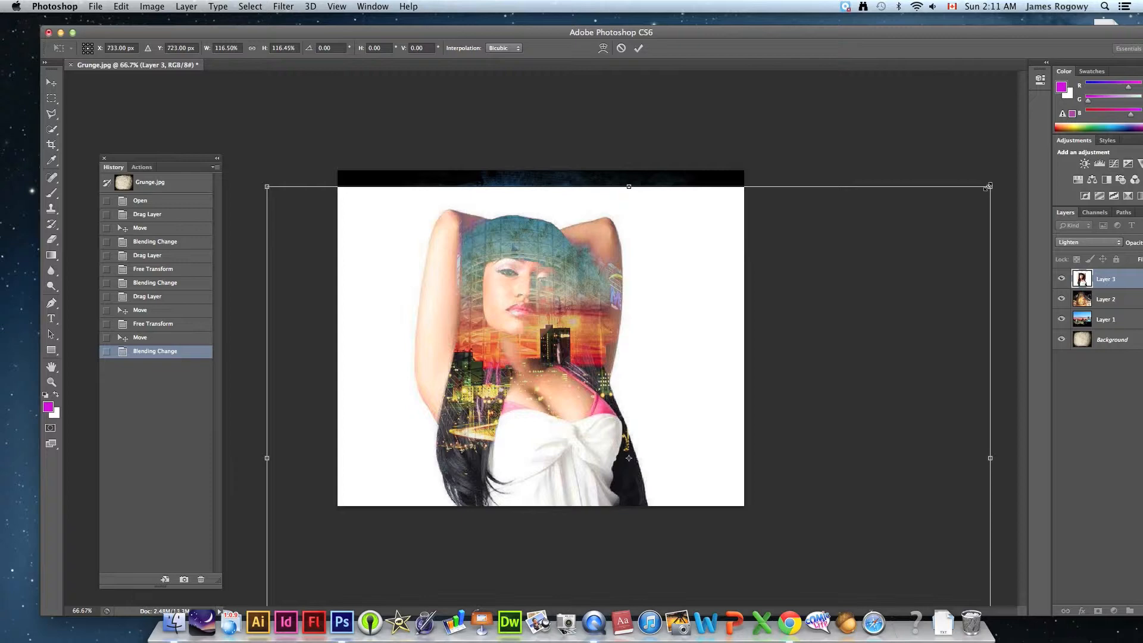
drag(990, 187, 1053, 139)
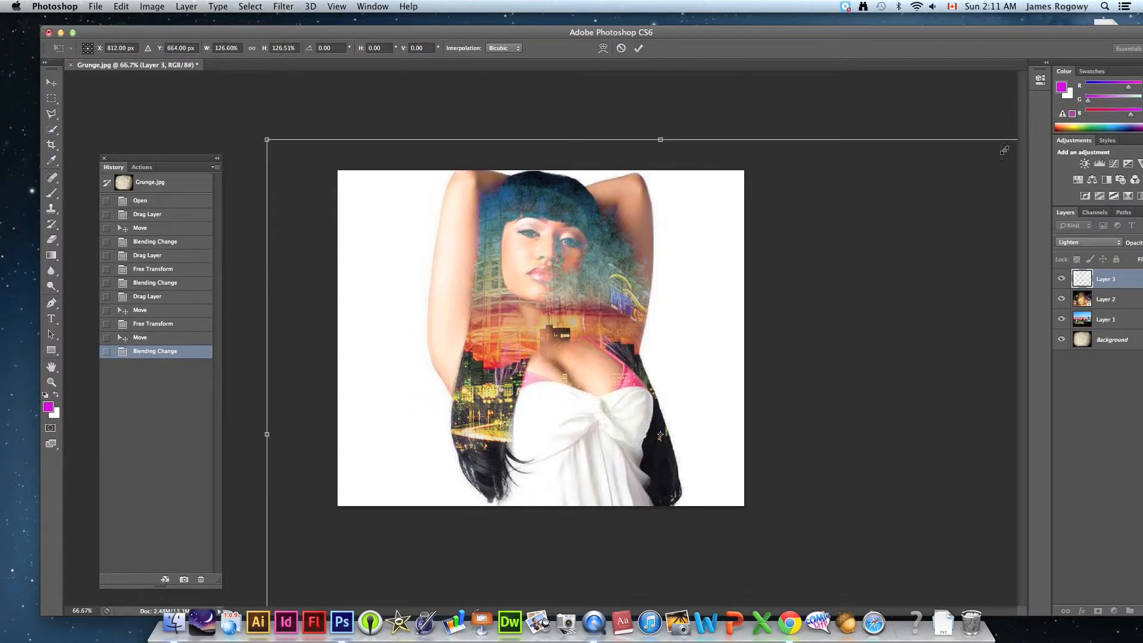
drag(605, 276, 593, 301)
key(Return)
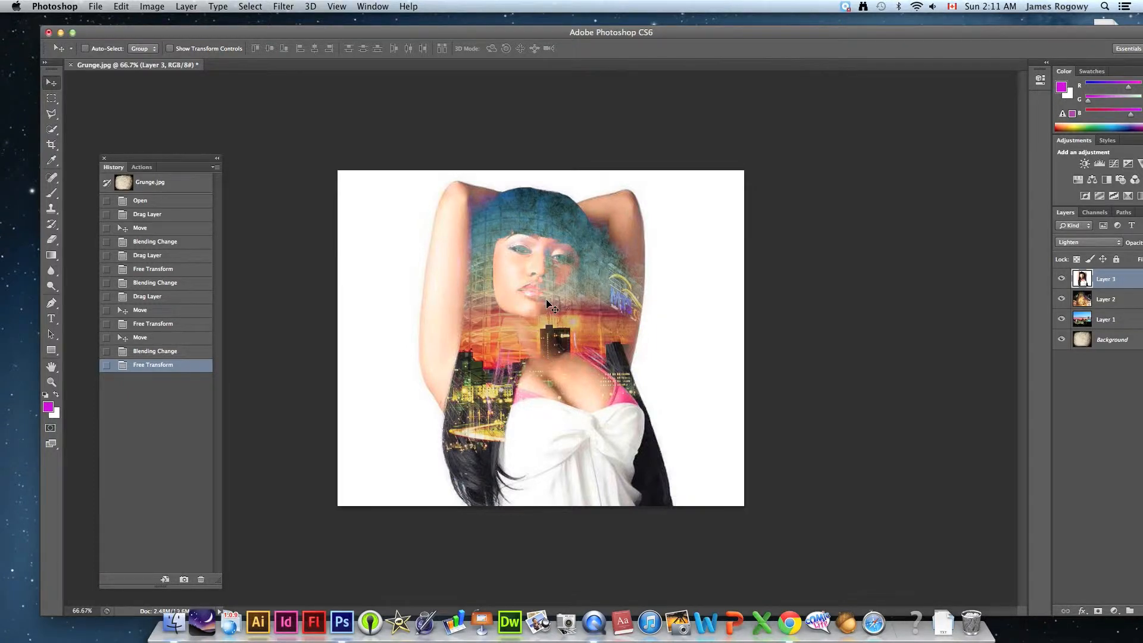
- Open bg-BASE1.jpg from the Tutorial Files folder in Photoshop and return to the Photoshop window
drag(377, 35, 448, 206)
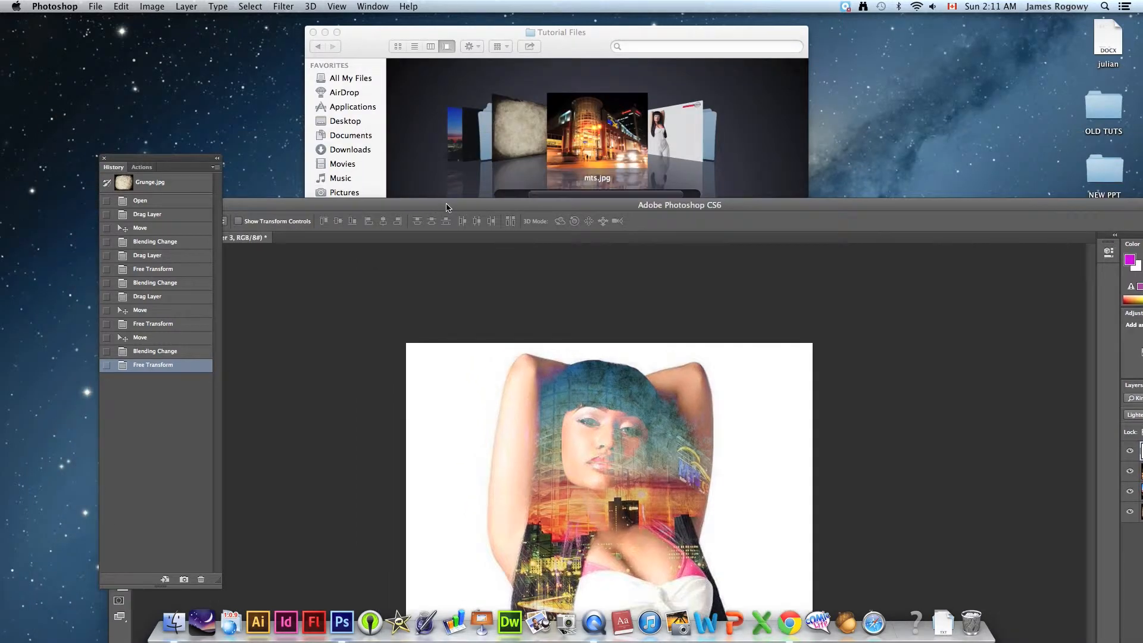
click(475, 30)
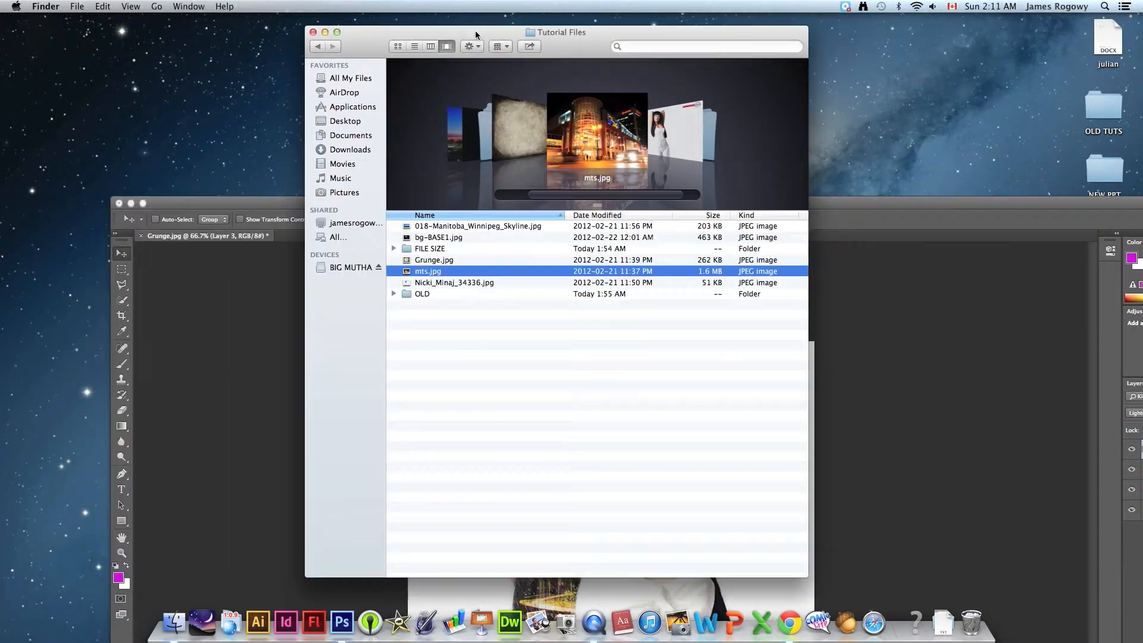
click(438, 238)
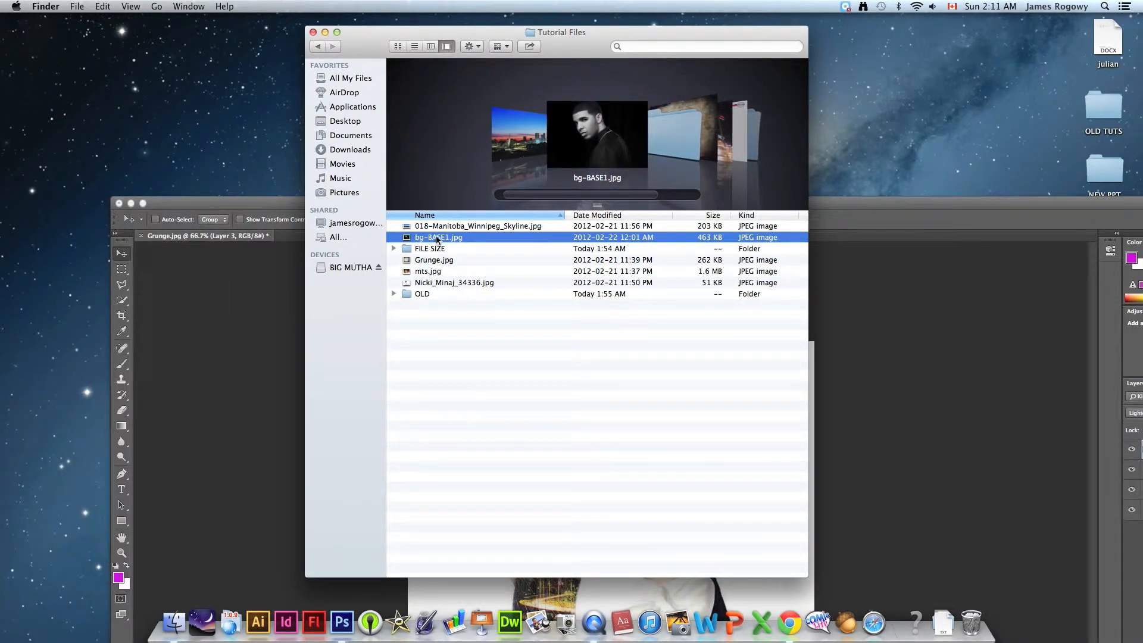
shift+click(457, 269)
click(416, 237)
drag(408, 239, 342, 622)
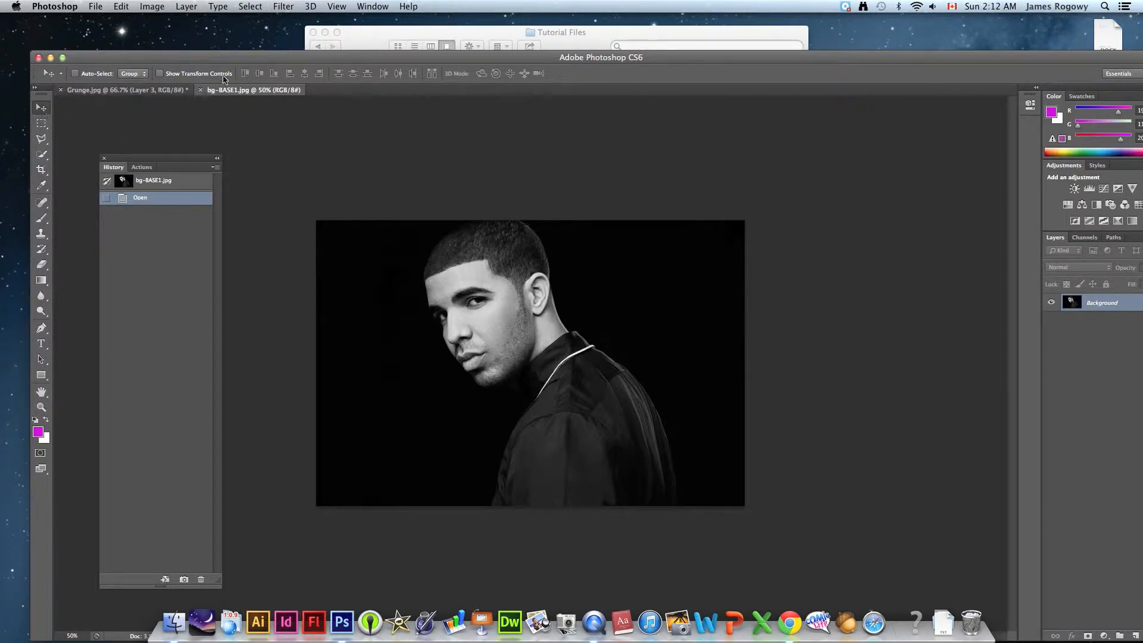
drag(228, 60, 228, 36)
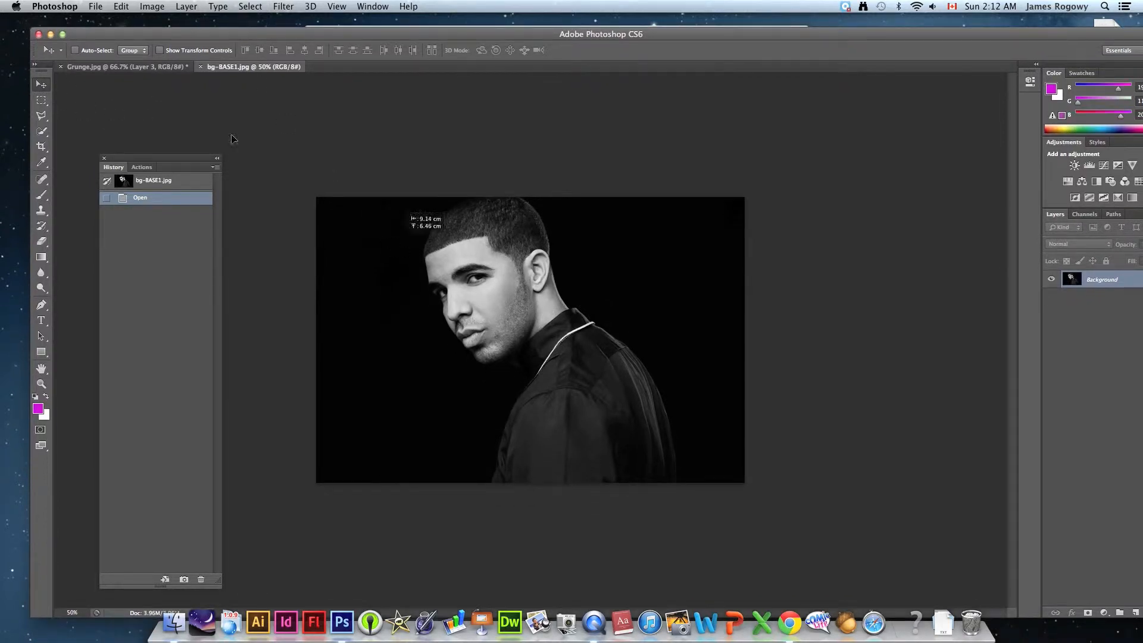
- Copy the bg-BASE1.jpg picture into Grunge.jpg as a new layer and set its blending mode to Screen
click(124, 67)
drag(491, 295, 539, 324)
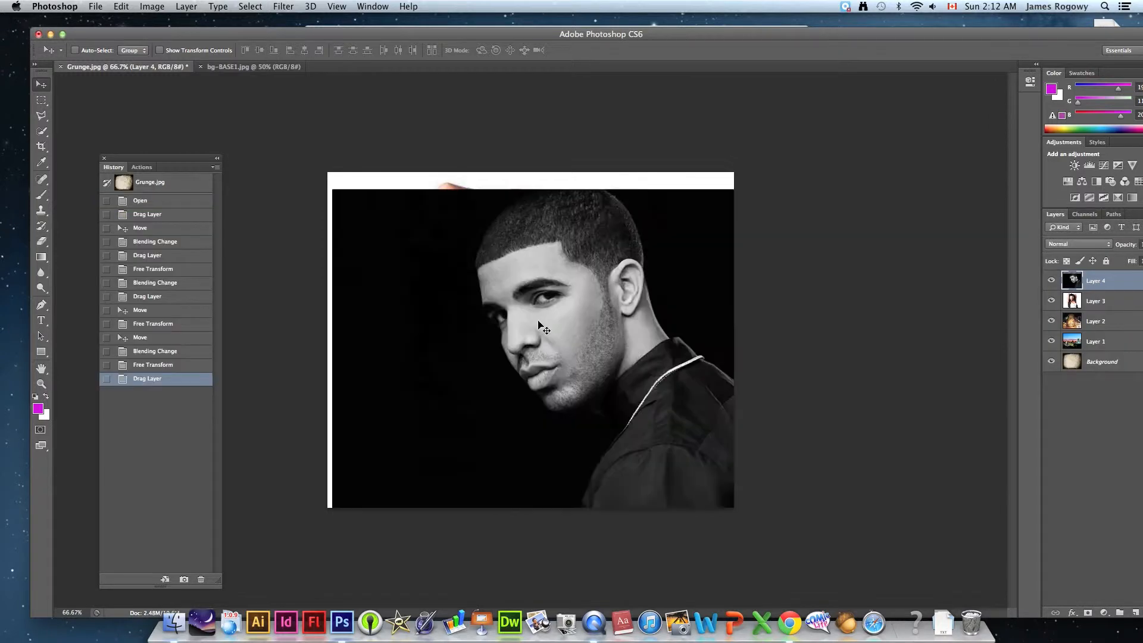
click(1083, 248)
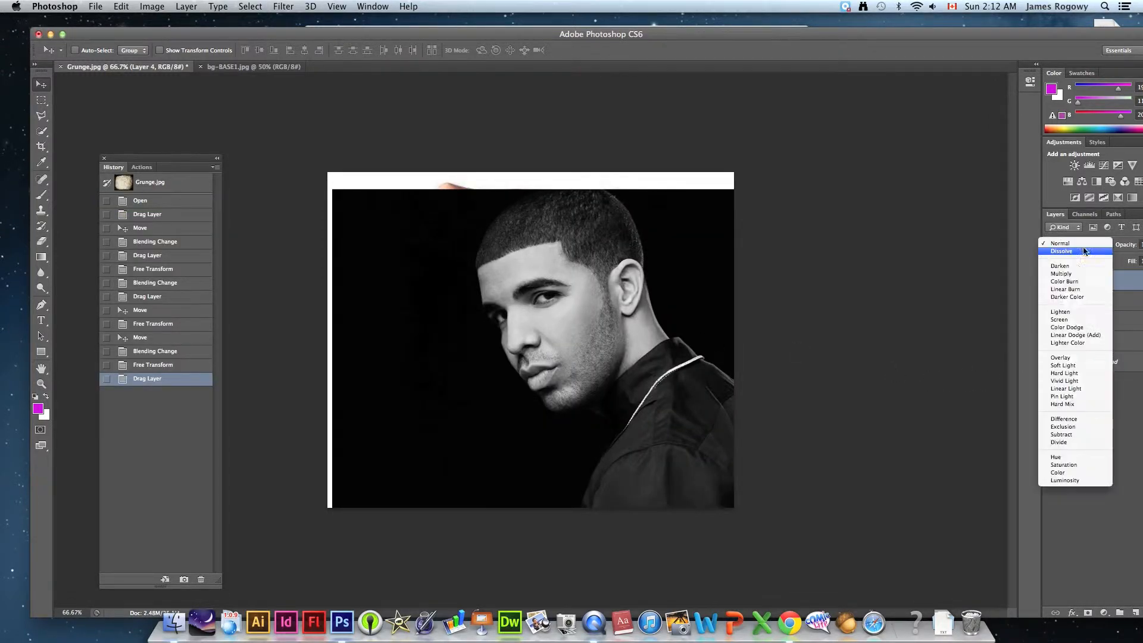
click(1066, 321)
- Shrink Layer 4 proportionally to about 75% with Free Transform and position the man's face below and to the right of the woman's face
drag(574, 309, 619, 328)
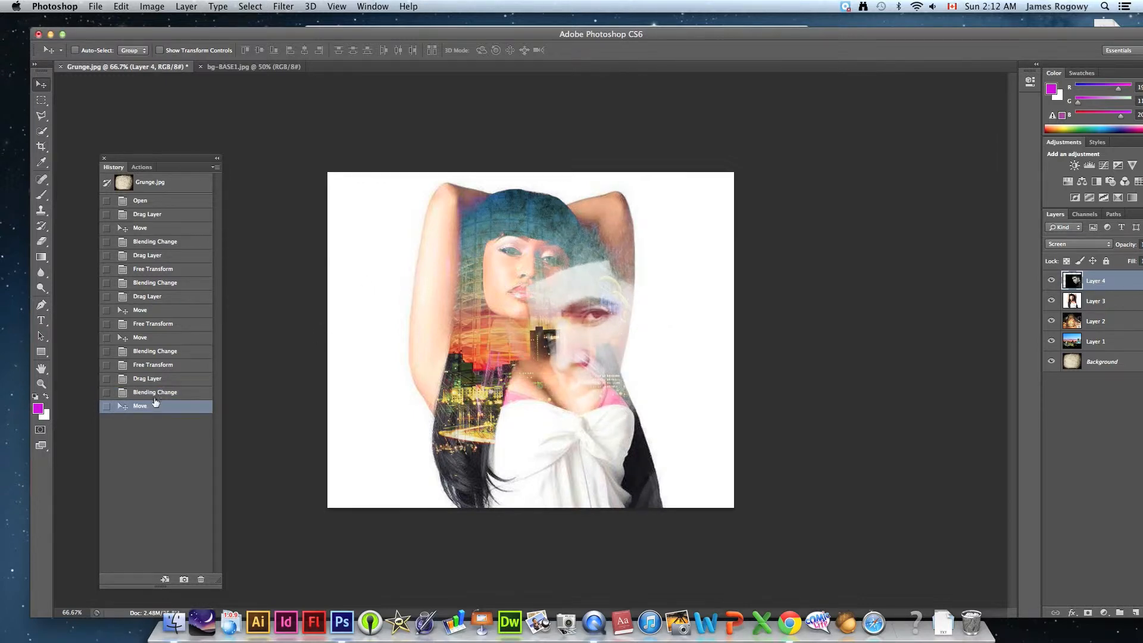
click(41, 384)
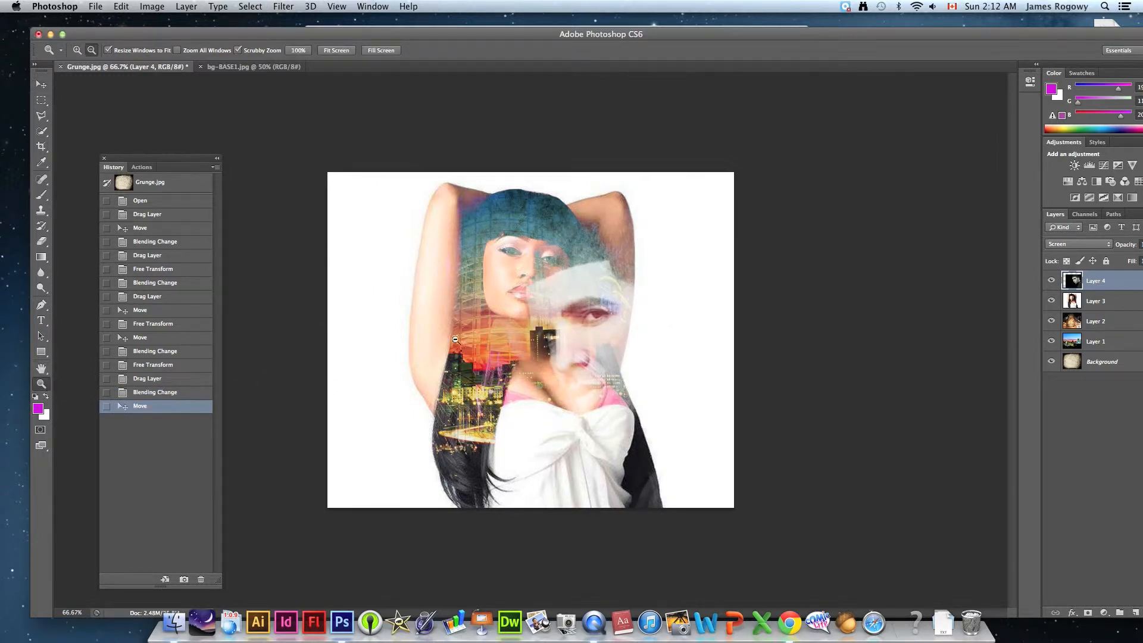
alt+click(508, 341)
click(521, 338)
click(41, 84)
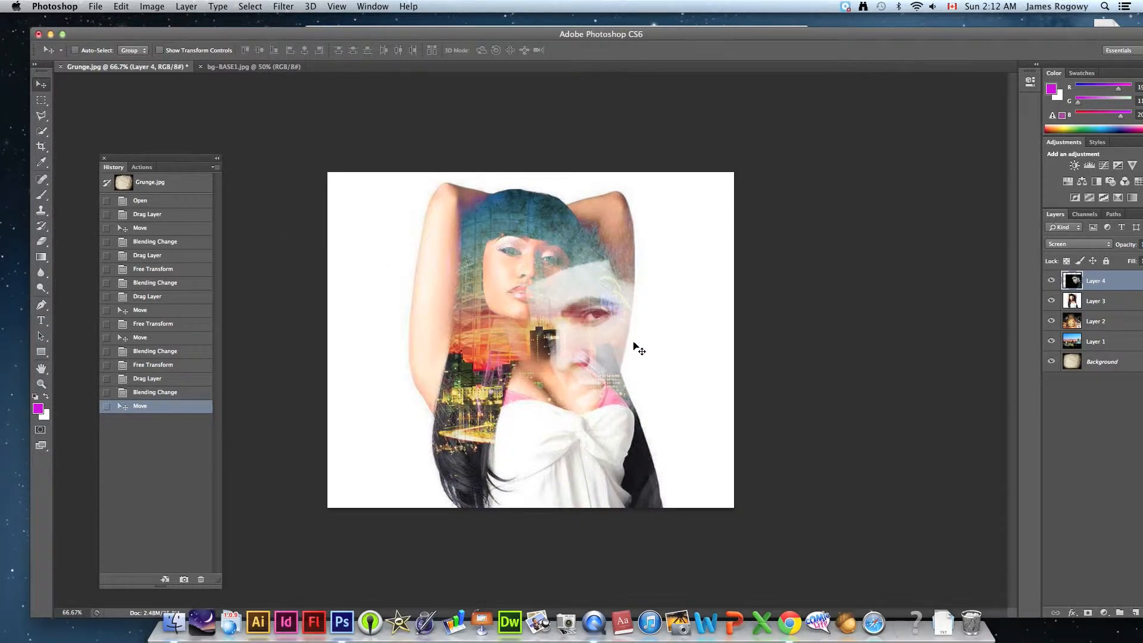
key(super+t)
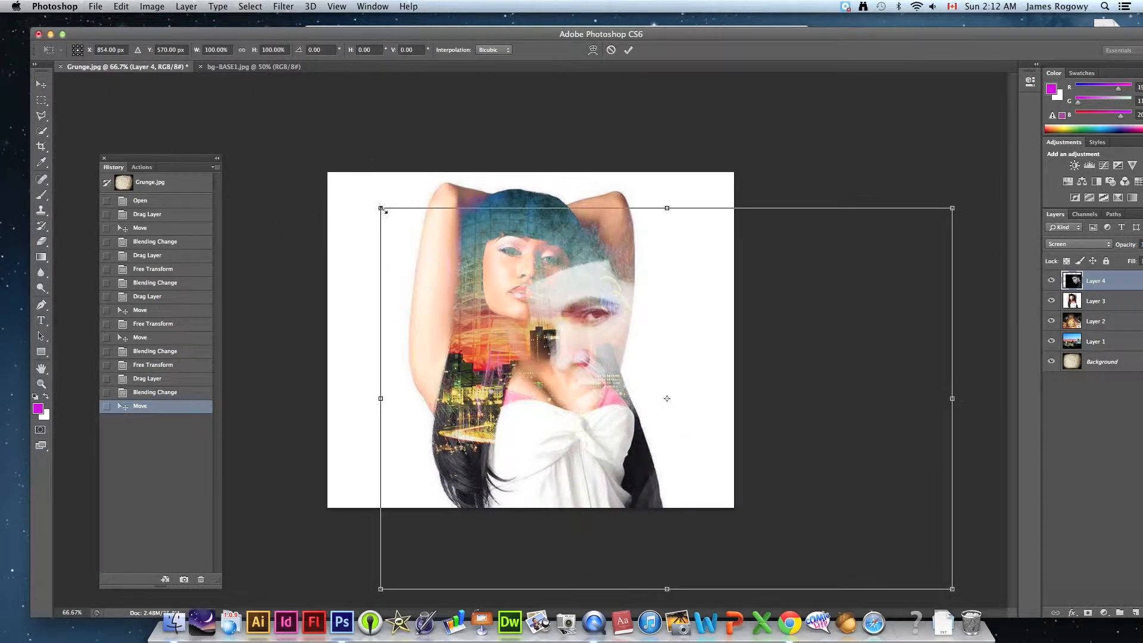
drag(380, 208, 523, 303)
drag(699, 421, 607, 353)
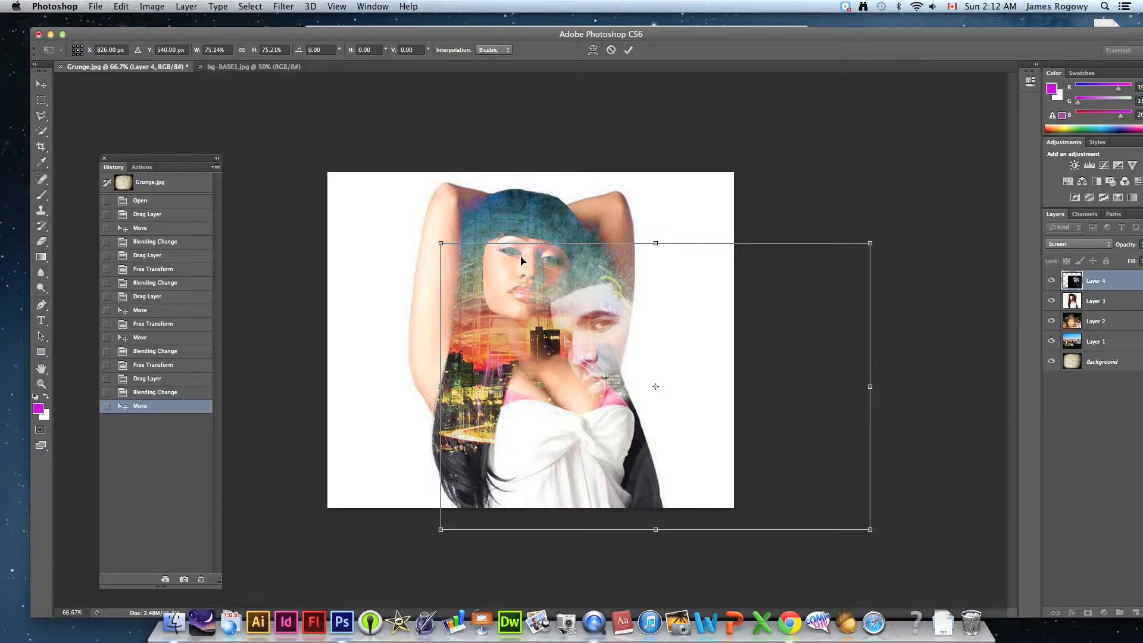
drag(440, 244, 439, 240)
key(Return)
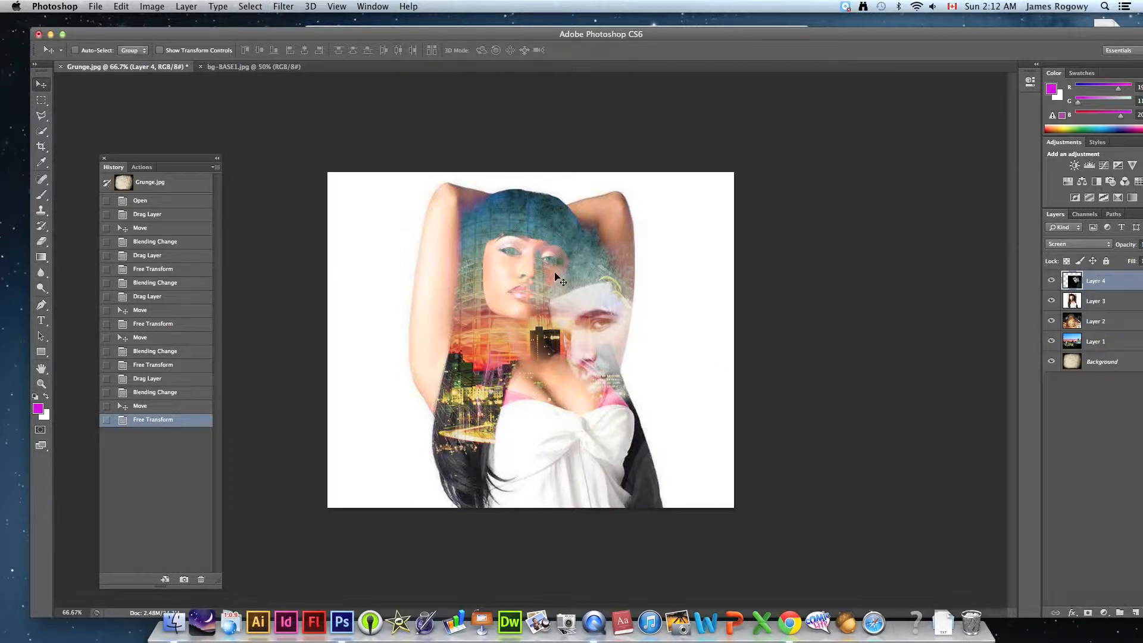
- Erase stray parts of Layer 4 above and below the man's face using the Eraser at brush size 100
click(41, 241)
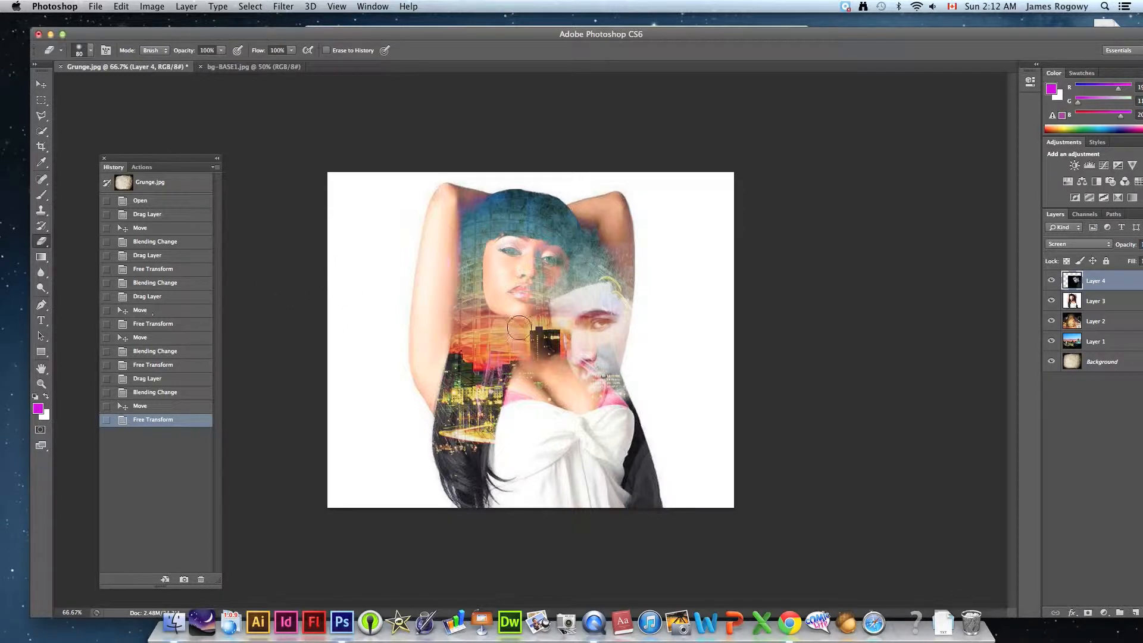
key(bracketright)
key(bracketright)
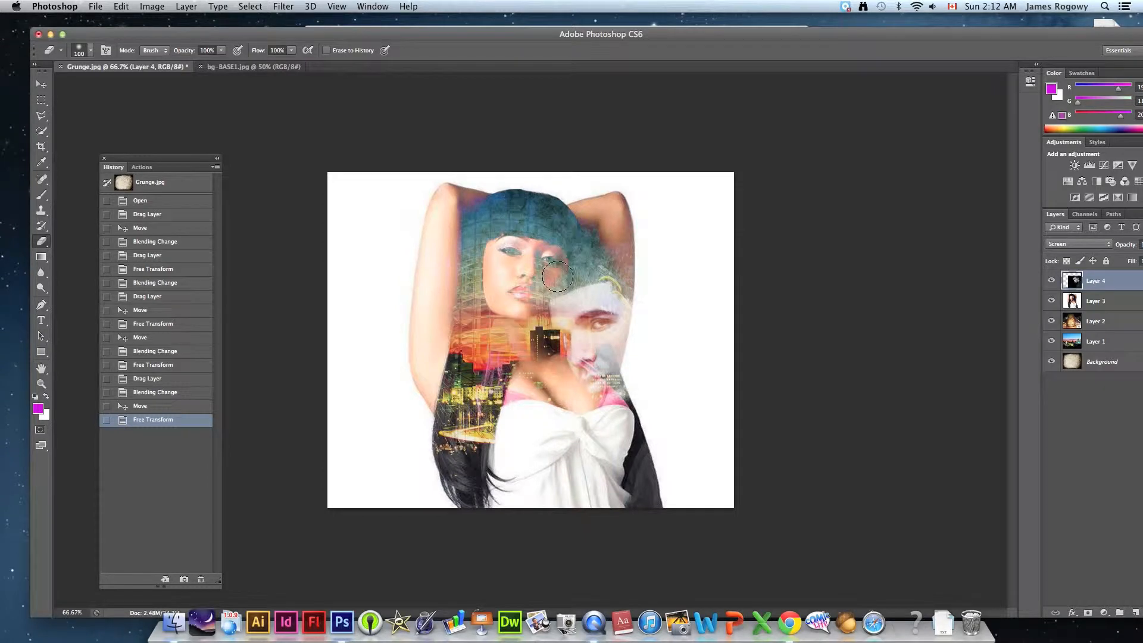
mouse_move(607, 251)
mouse_down()
mouse_move(613, 265)
mouse_move(620, 250)
mouse_move(637, 251)
mouse_up()
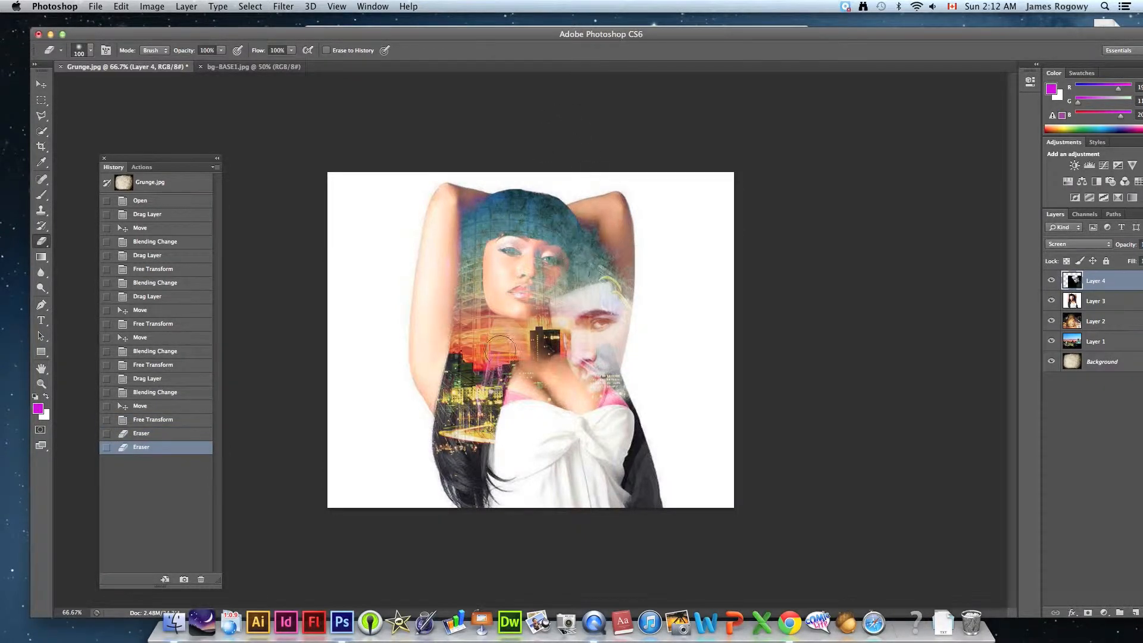
drag(554, 381, 586, 413)
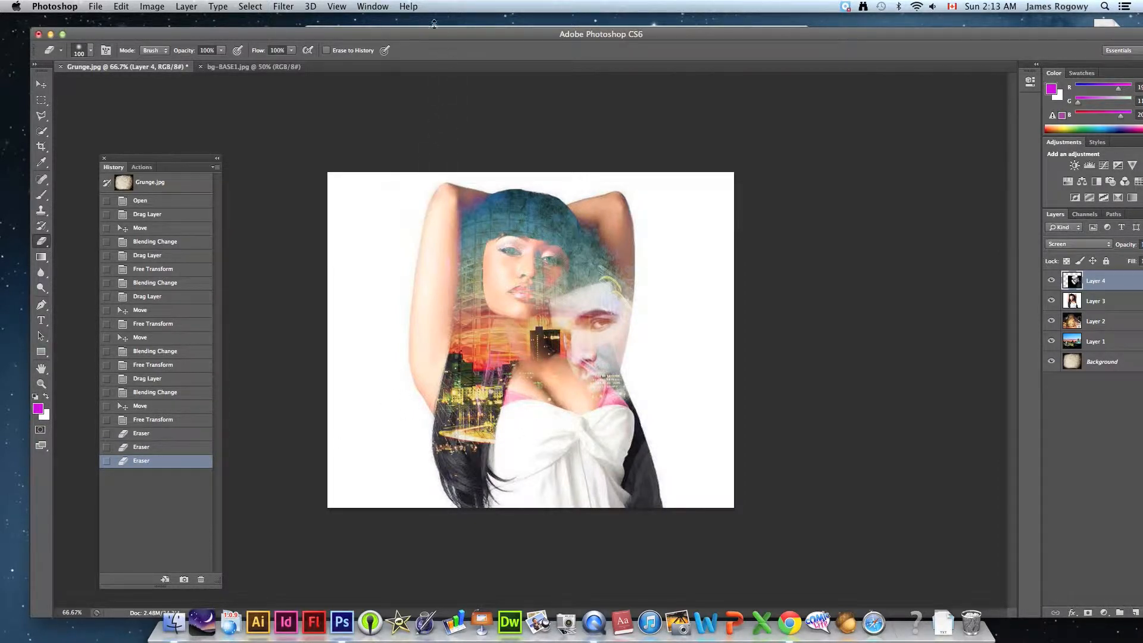
- Switch to the Tutorial Files folder in Finder and look through the previews of its images and folders
drag(432, 38, 430, 66)
click(455, 29)
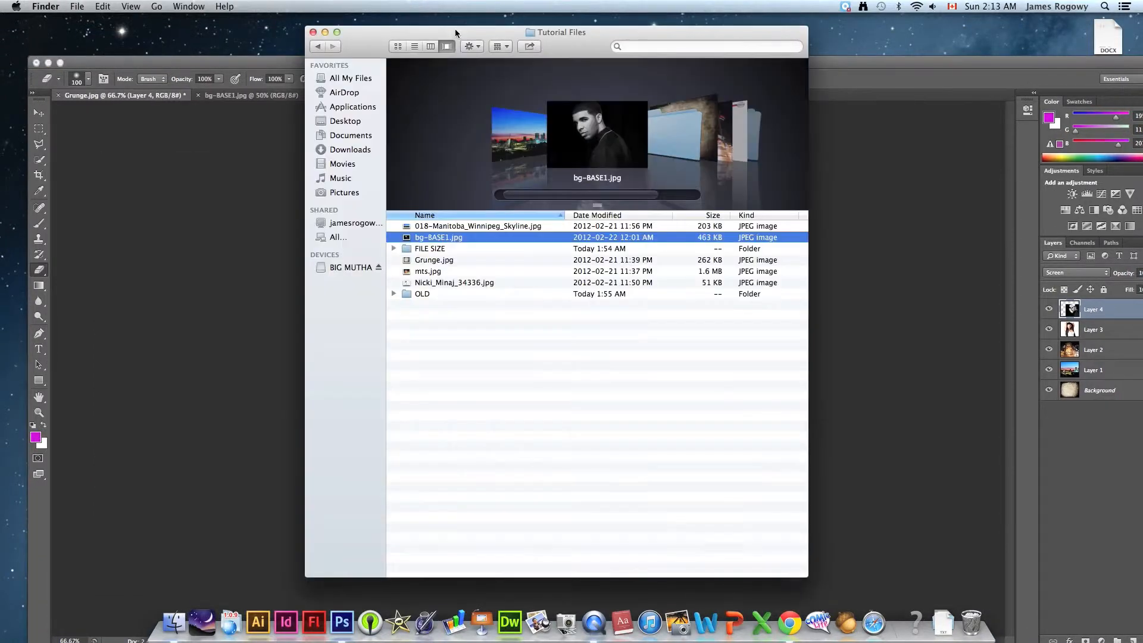
click(423, 283)
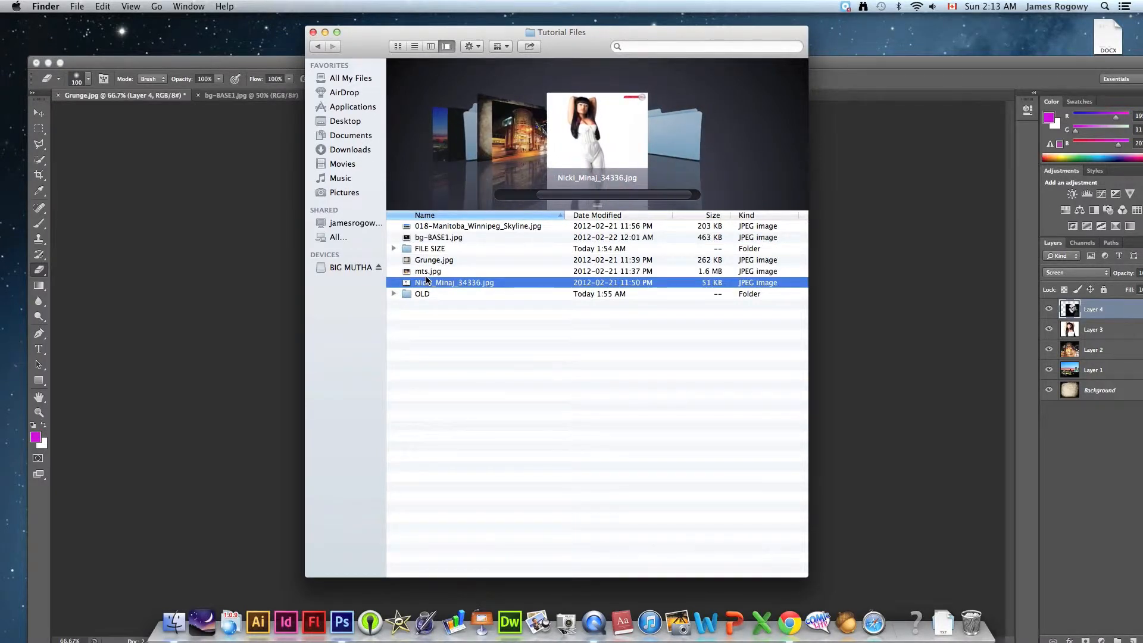
key(Up)
key(Up)
key(Up)
key(Up)
key(Up)
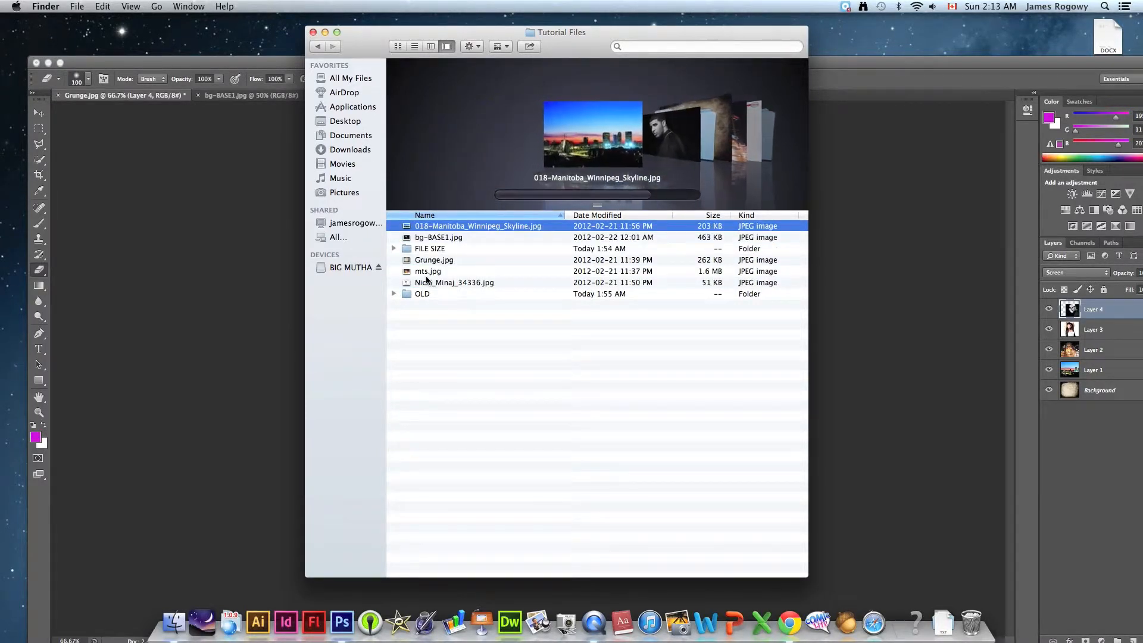
key(Down)
key(Down)
key(Down)
key(Down)
key(Down)
key(Down)
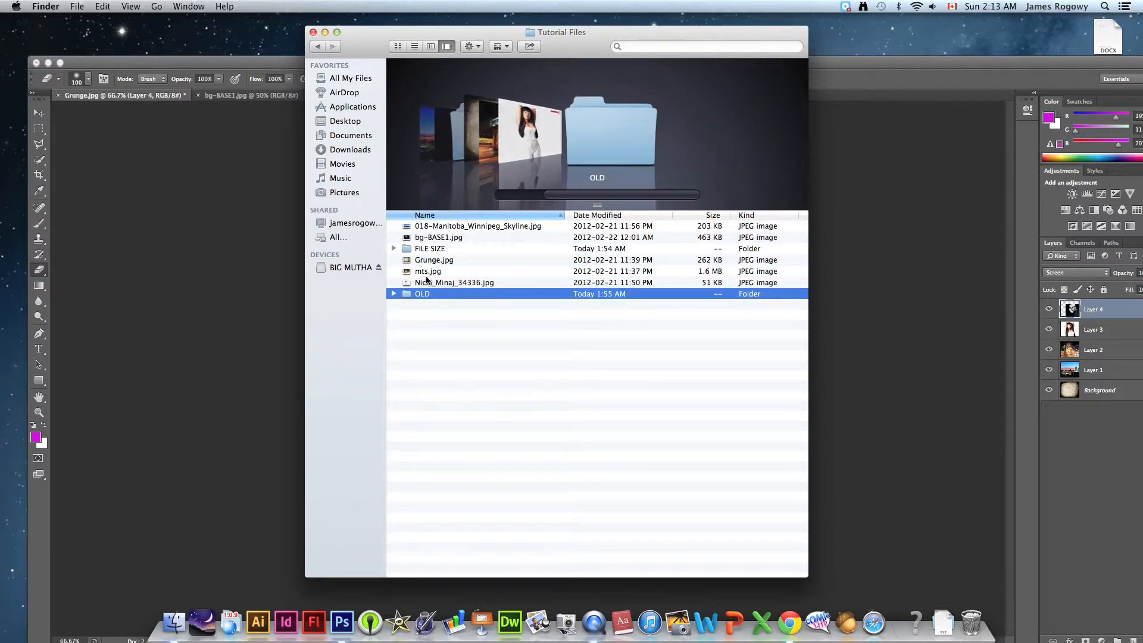
key(Up)
key(Up)
key(Up)
key(Up)
key(Up)
key(Down)
key(Down)
key(Down)
key(Down)
key(Up)
key(Up)
key(Up)
key(Up)
key(Down)
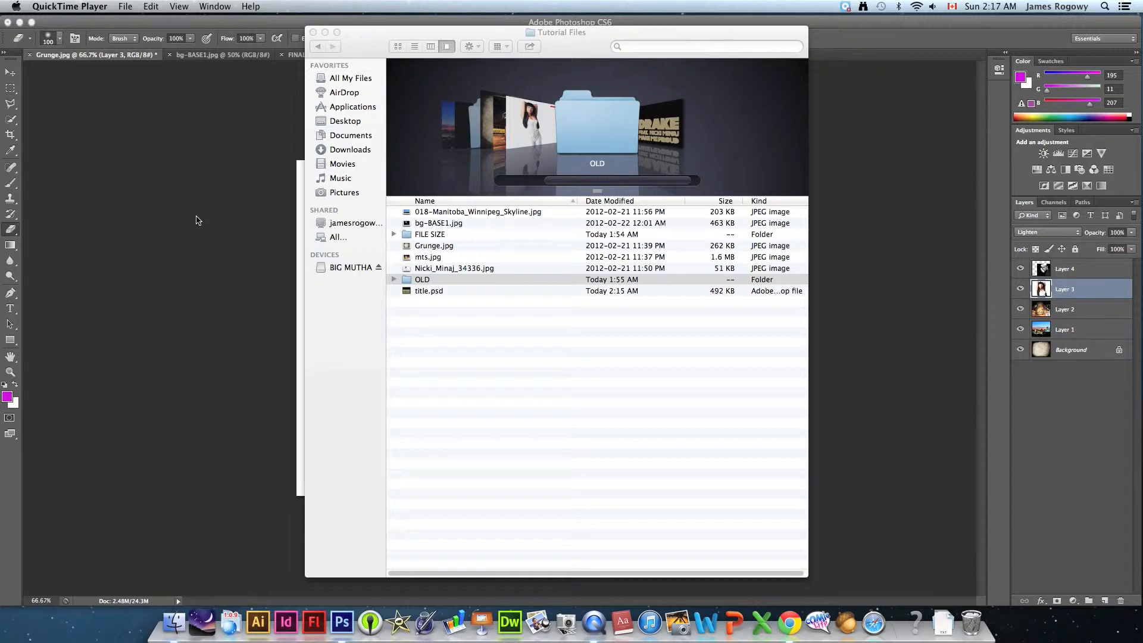
- Return to Grunge.jpg in Photoshop and select the man's portrait layer, Layer 4
click(197, 221)
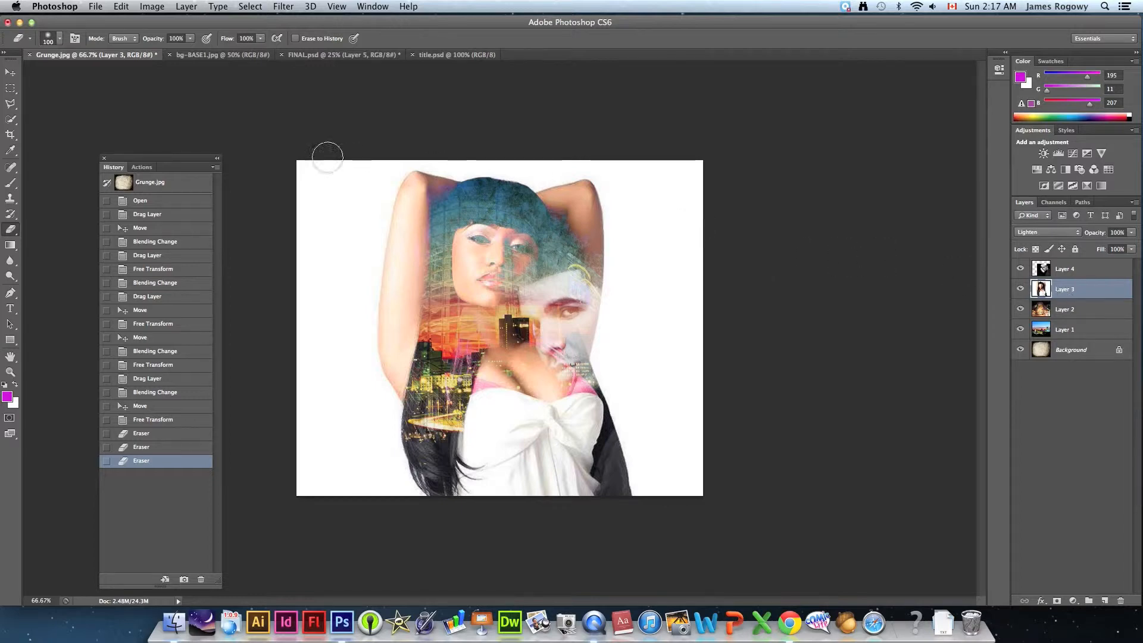
click(1071, 273)
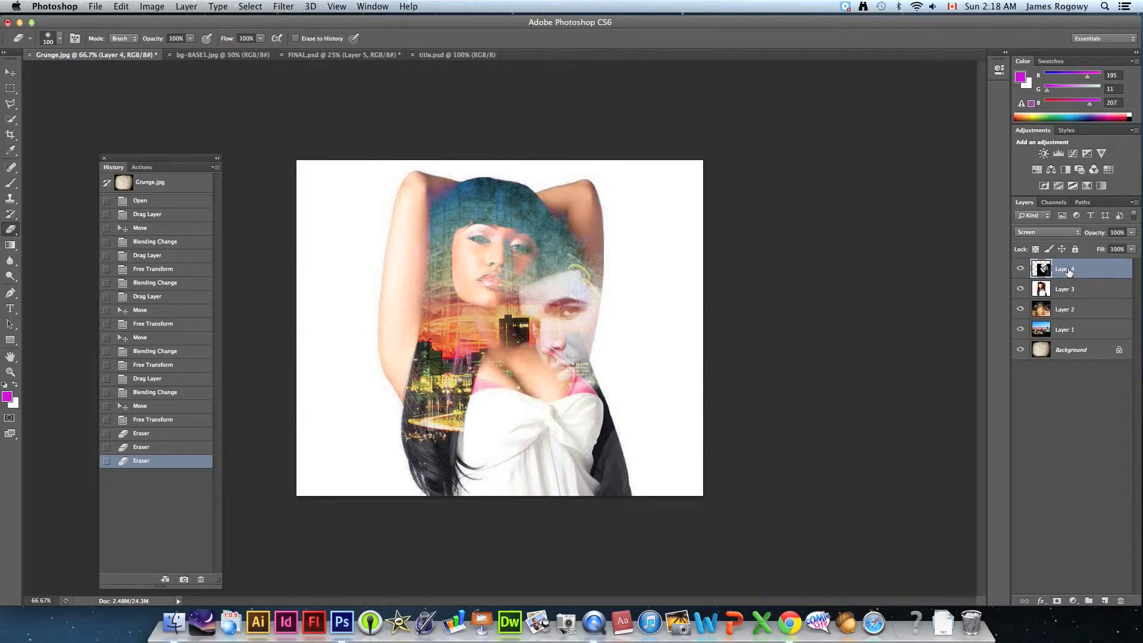
- Rename Layer 4 as Drake and Layer 3 as Minaj
double_click(1069, 271)
text(Drake)
key(Return)
click(1065, 288)
double_click(1067, 289)
text(Minaj)
key(Return)
- Rename Layer 2 as MTS and Layer 1 as Winnipeg
click(1070, 316)
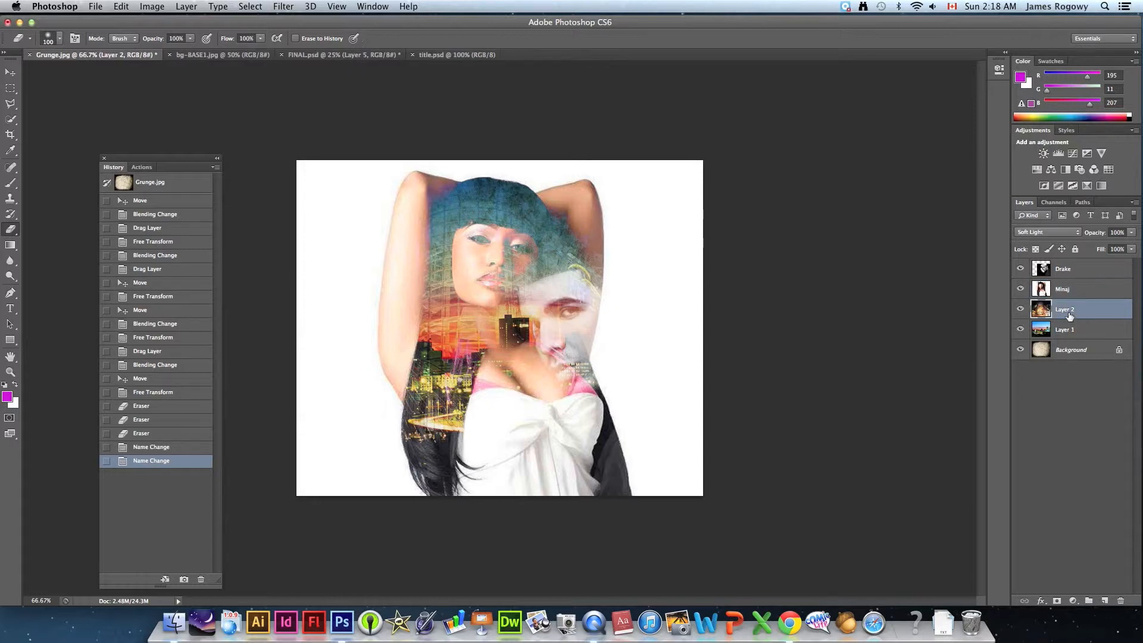
double_click(1069, 311)
text(Mi)
text(S)
key(Return)
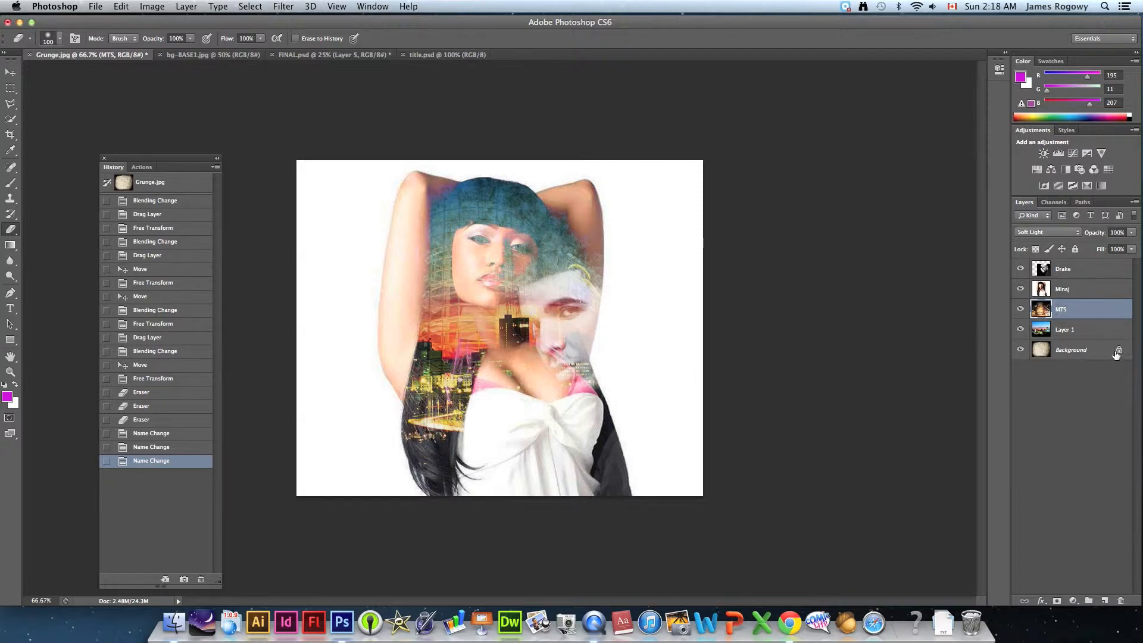
double_click(1066, 329)
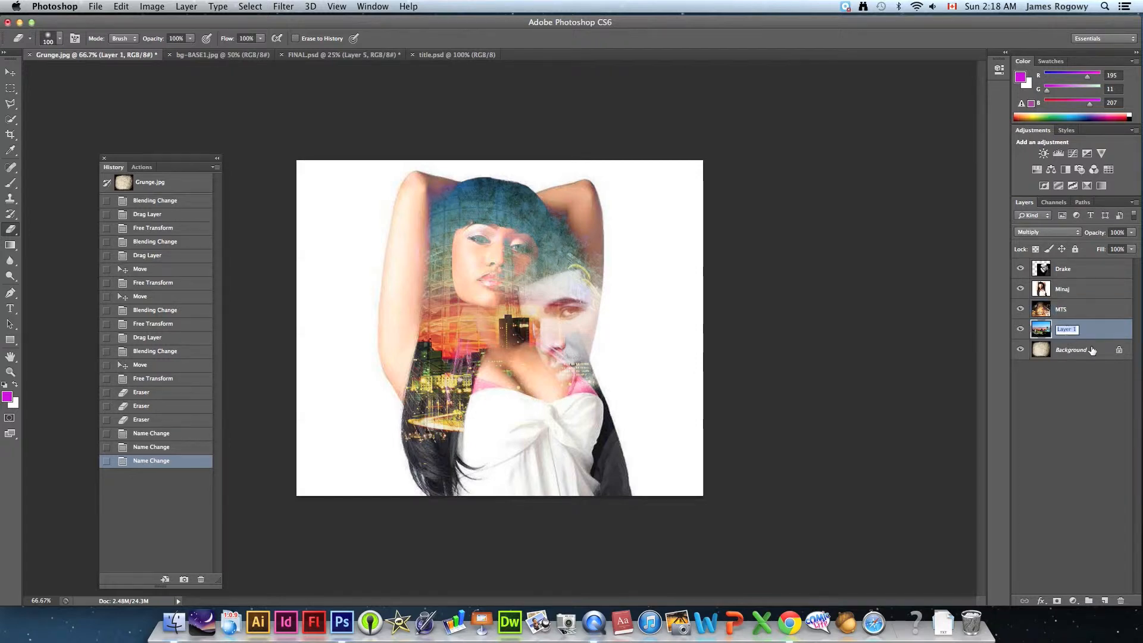
text(Winnipeg)
key(Return)
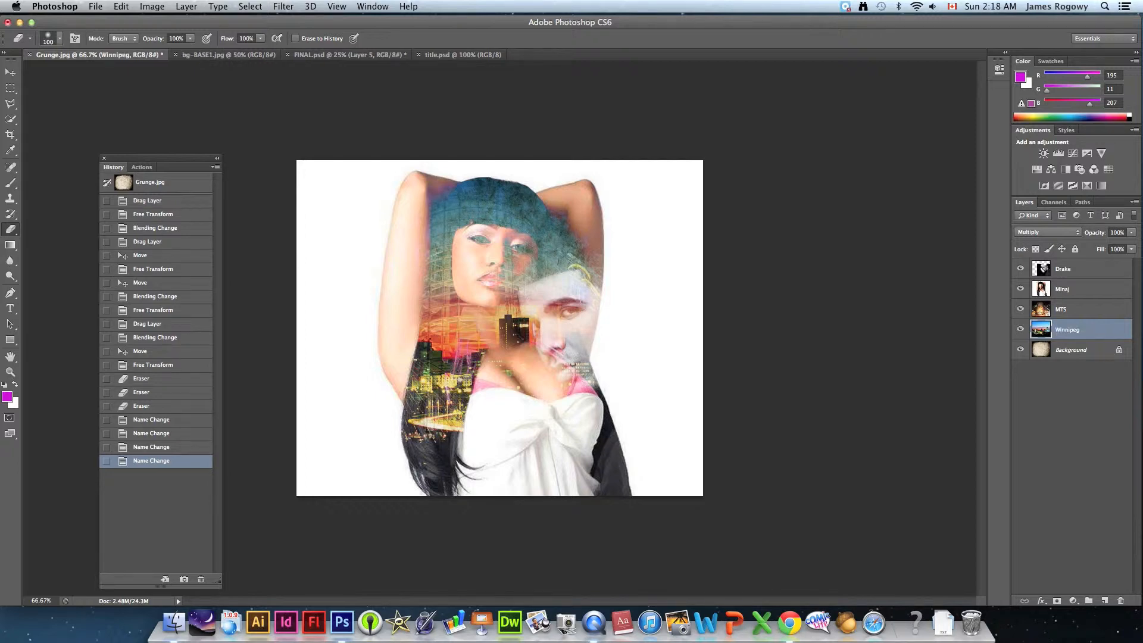
- Convert the locked Background into a regular layer named Grunge and deselect all layers
click(1063, 356)
double_click(1065, 356)
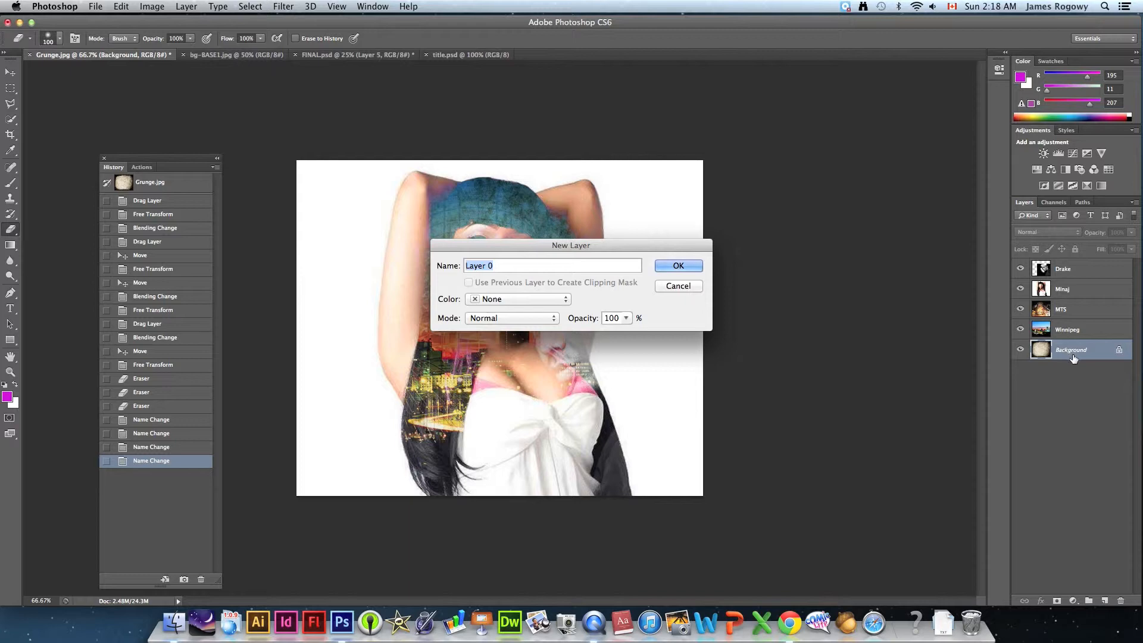
text(Grunge)
key(Return)
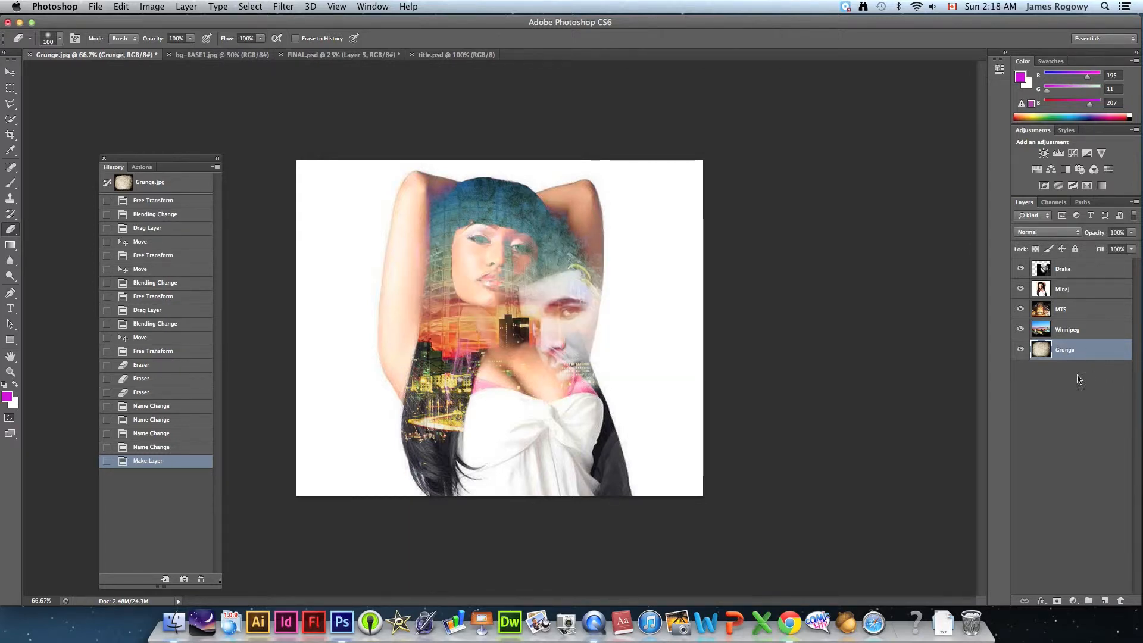
click(1088, 376)
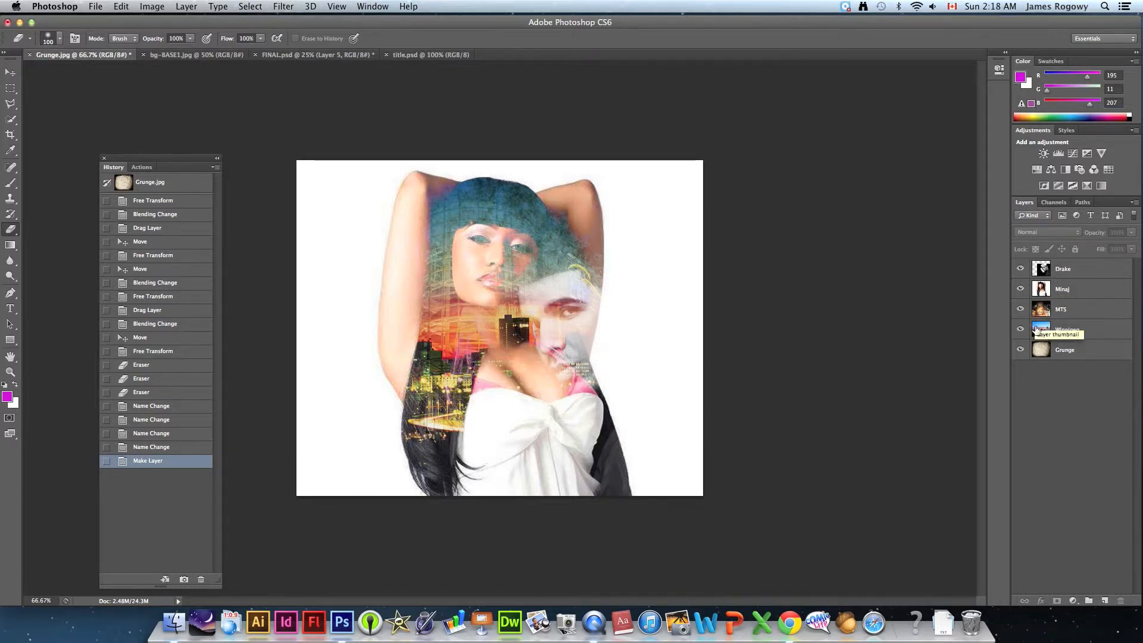
- Apply a Black & White adjustment with the Default preset to the Minaj layer
click(1064, 293)
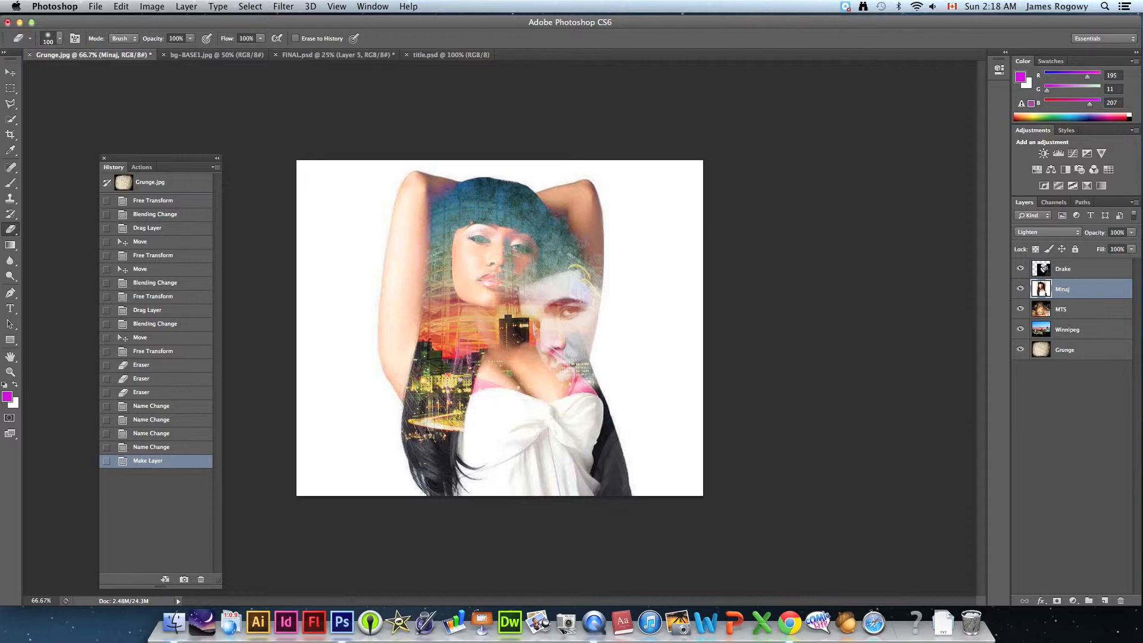
click(145, 7)
mouse_move(173, 44)
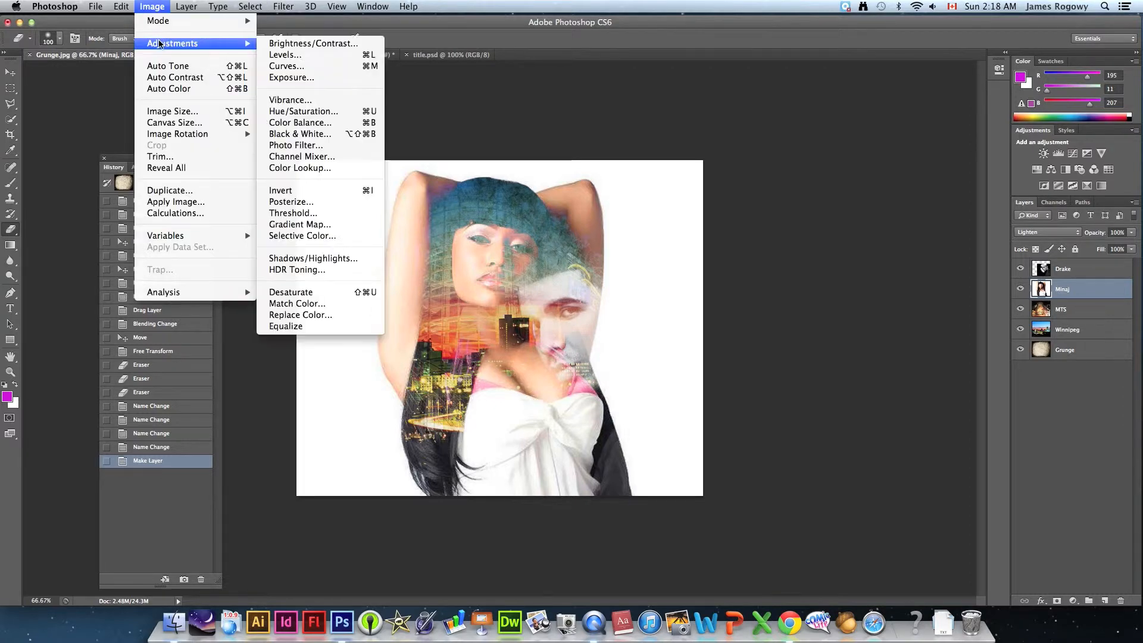
click(291, 138)
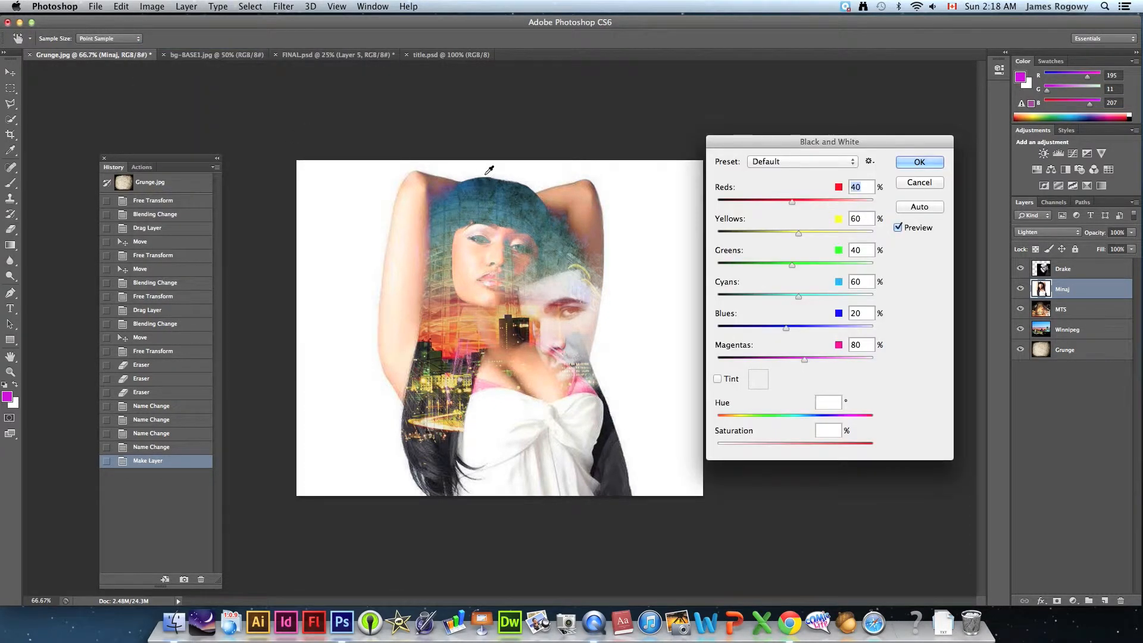
click(917, 165)
key(e)
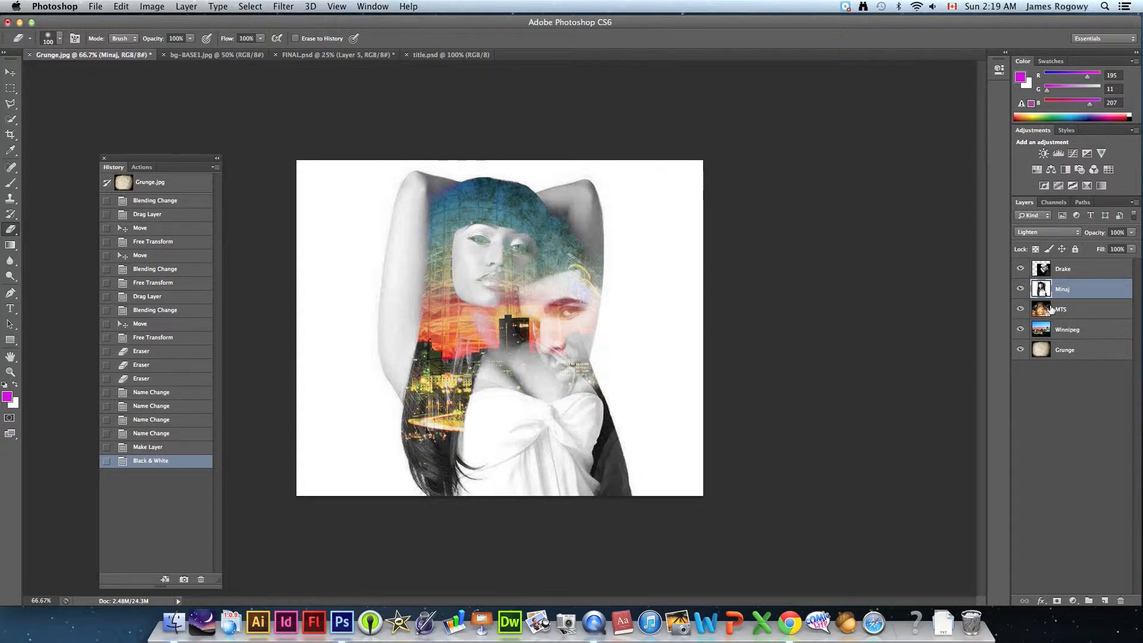
- Scale the Minaj layer proportionally to about 83% with Free Transform and reposition the woman's figure near the middle of the canvas
key(super+t)
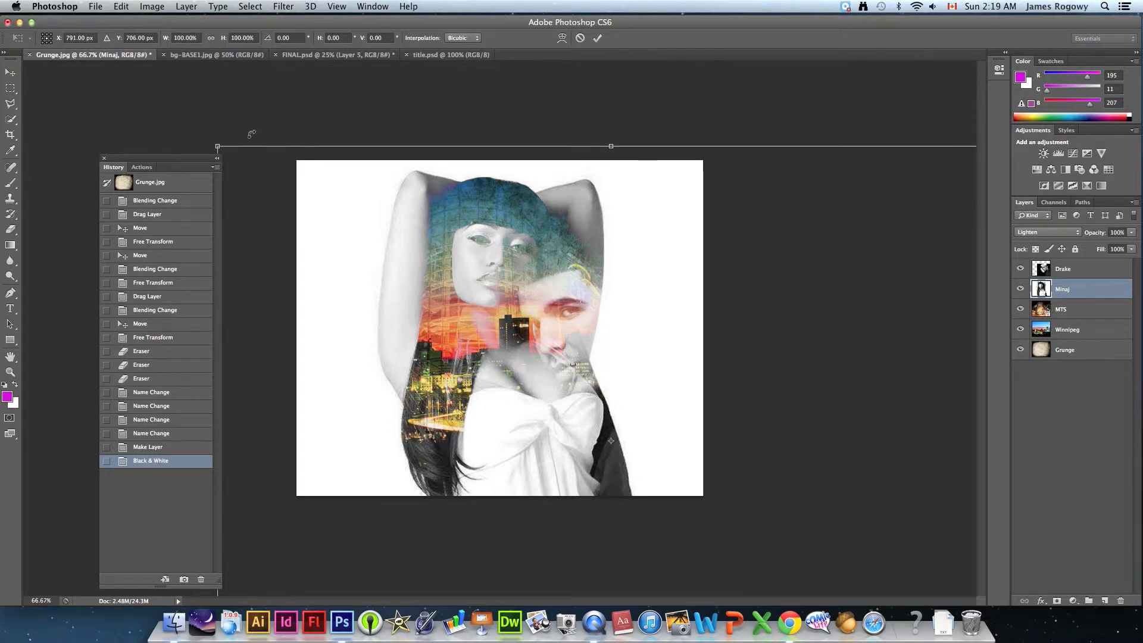
drag(218, 146, 349, 245)
drag(625, 390, 549, 302)
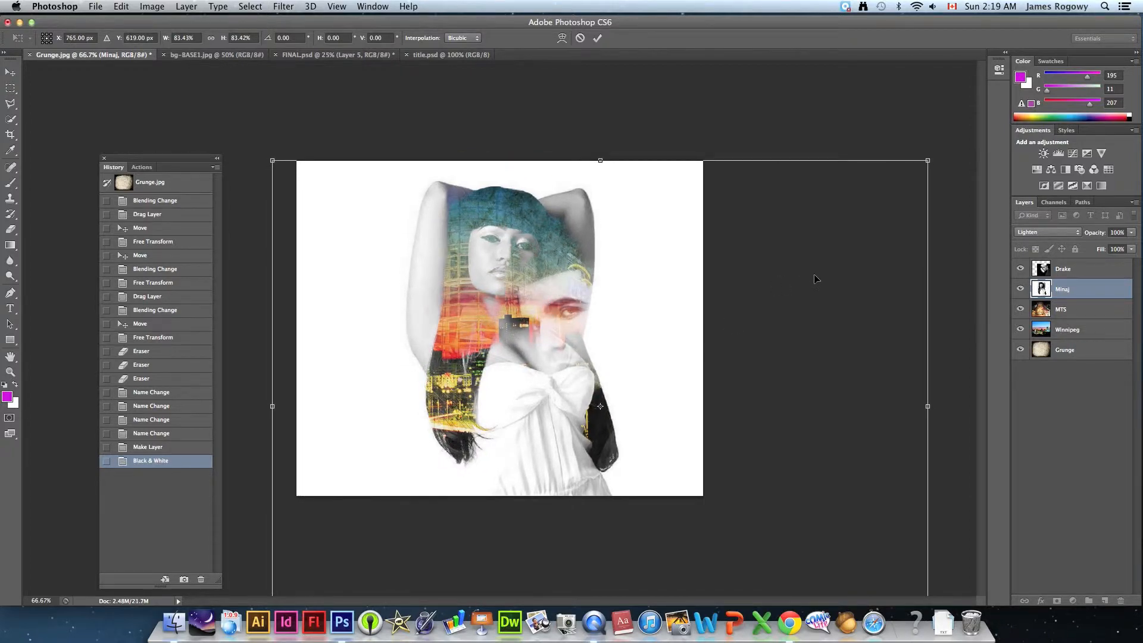
key(Return)
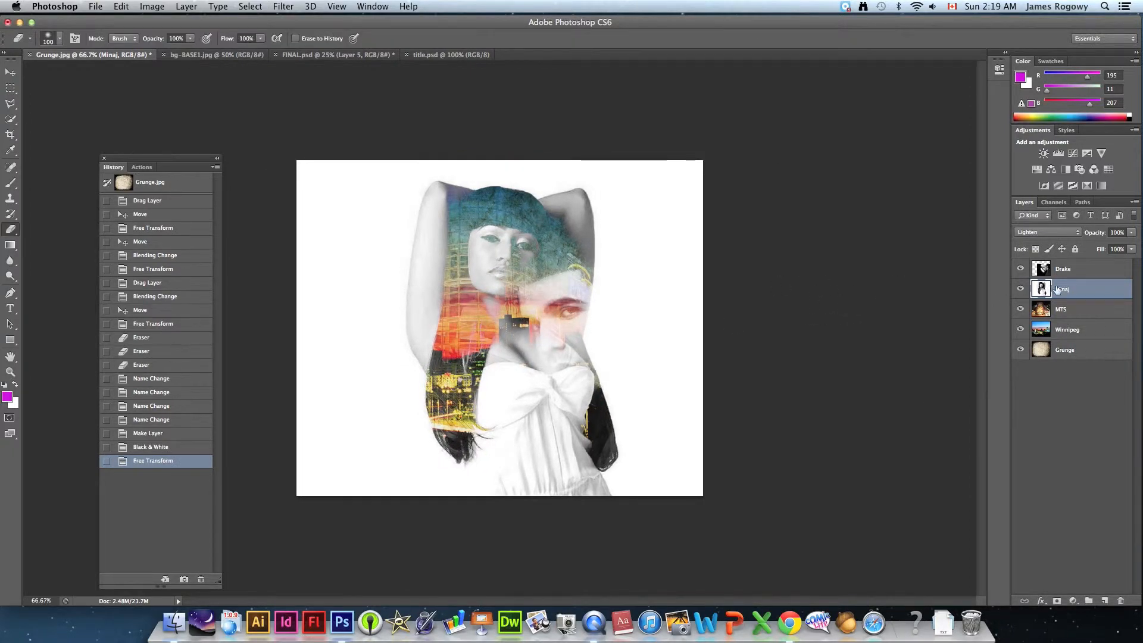
- Scale the Drake layer proportionally to about 93% with Free Transform and move the man's face up beside the woman's face
click(1073, 271)
key(super+t)
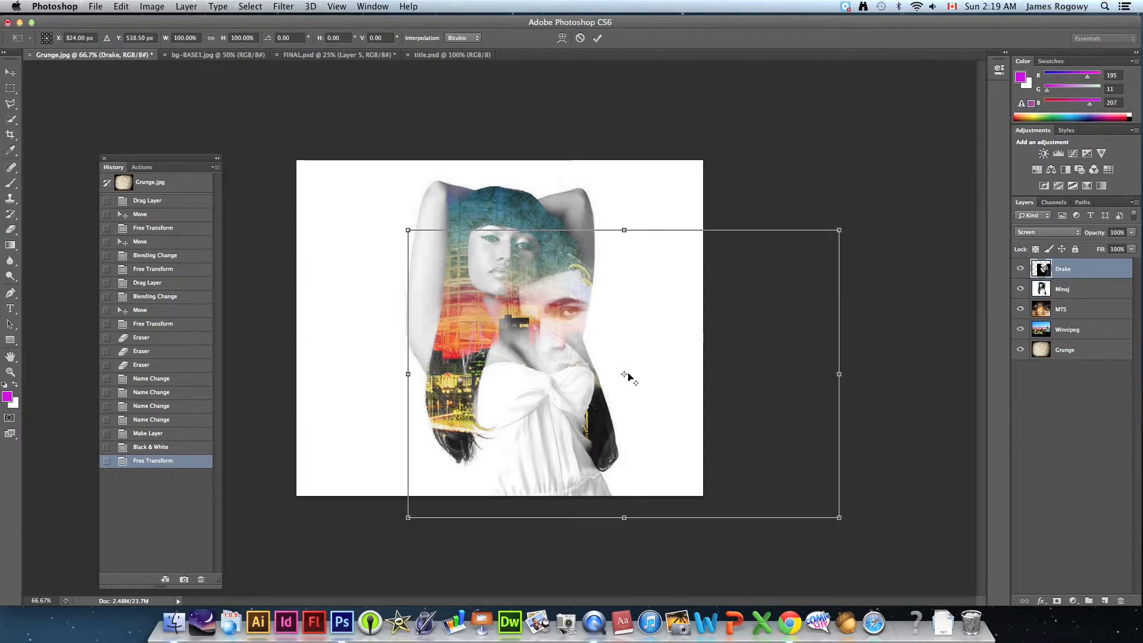
drag(409, 519, 440, 496)
drag(571, 307, 552, 283)
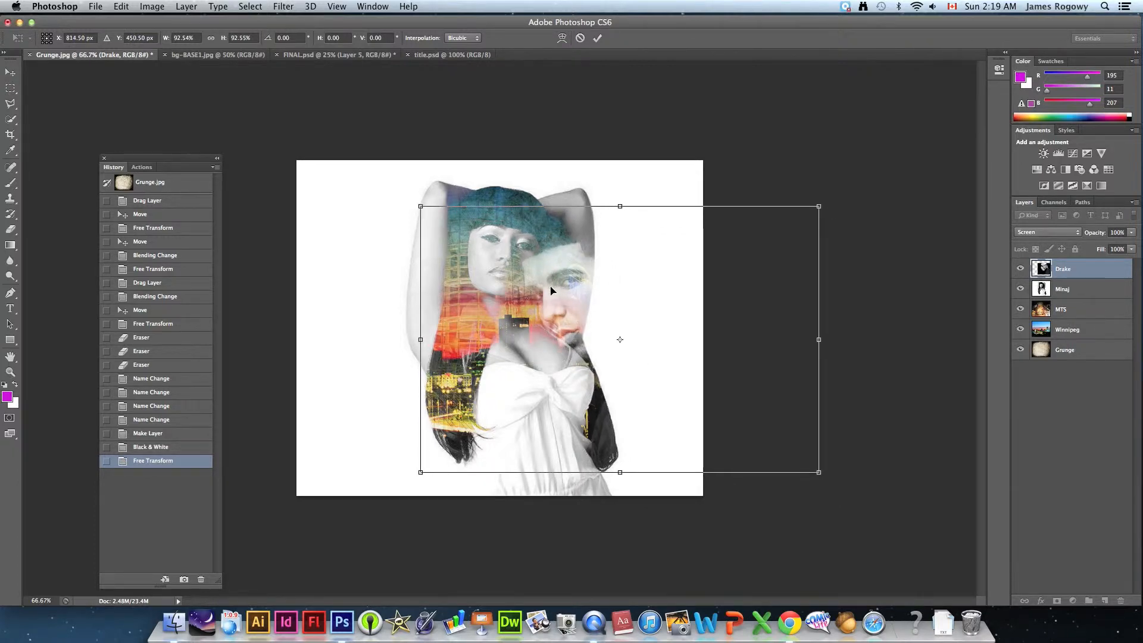
key(Return)
key(e)
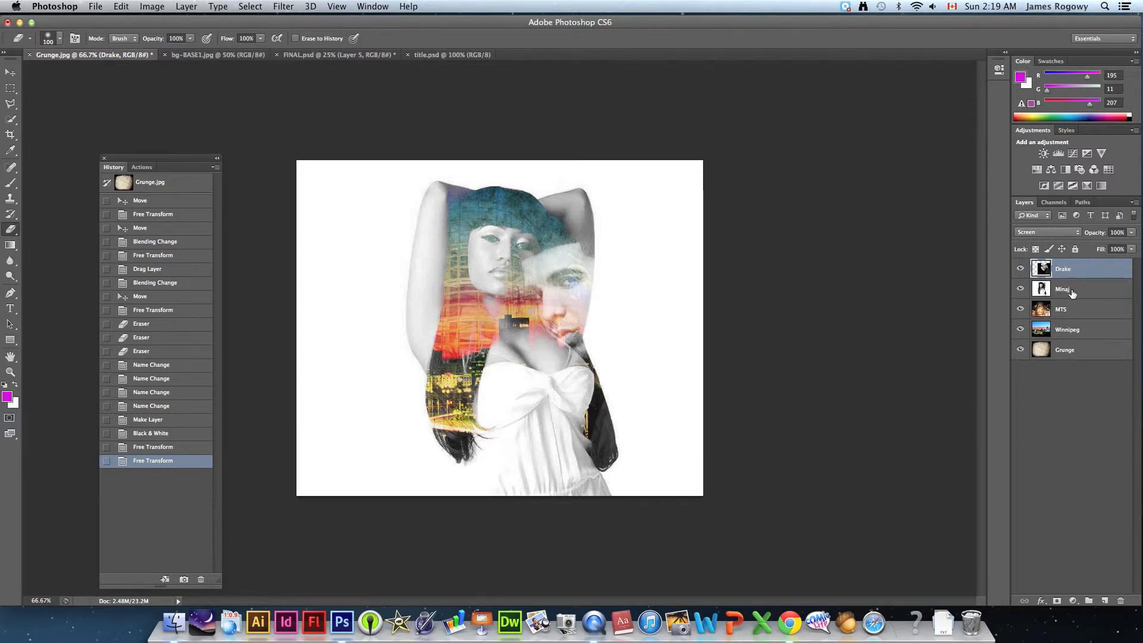
- Try the Overlay and Hard Light blend modes on the MTS layer, then set it back to Soft Light
click(1069, 292)
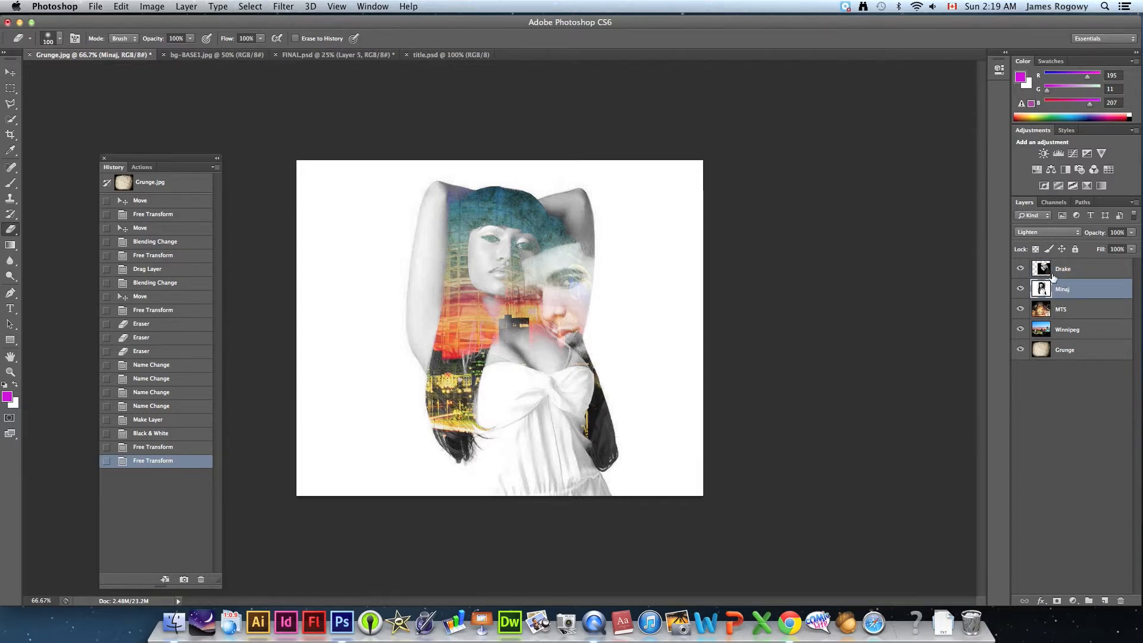
click(1078, 270)
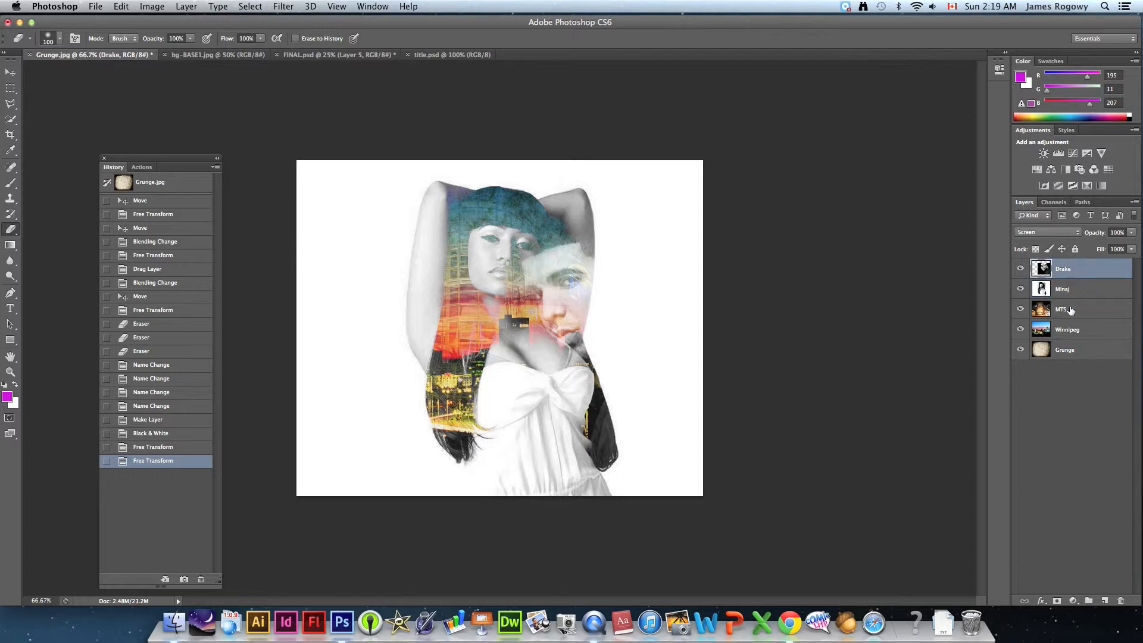
click(1069, 310)
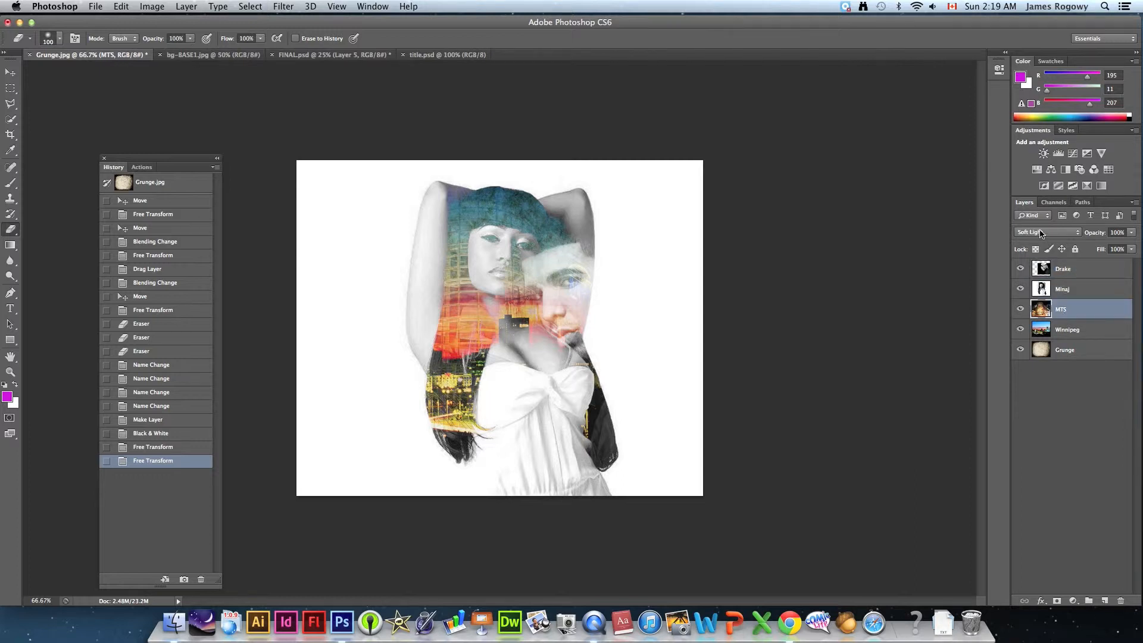
click(1041, 233)
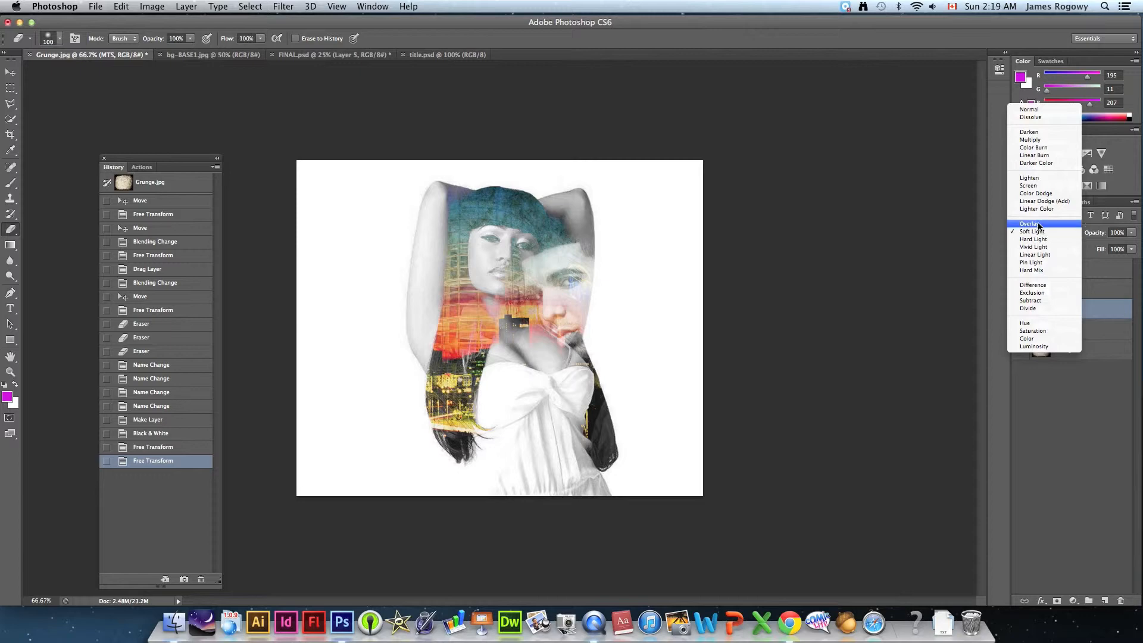
click(1039, 225)
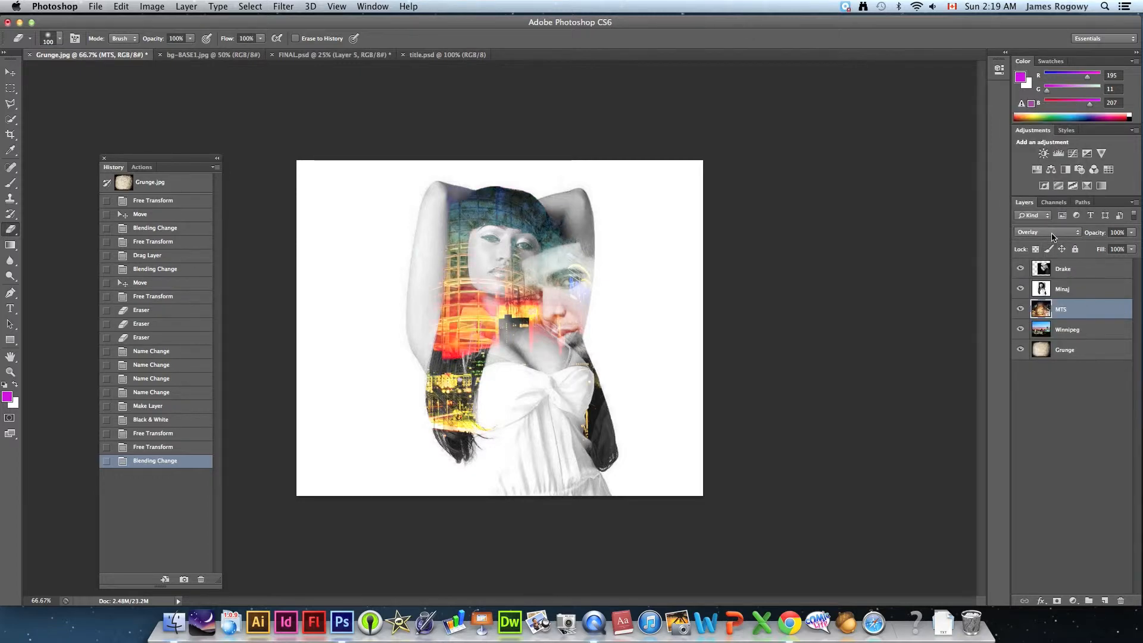
click(1053, 237)
click(1047, 247)
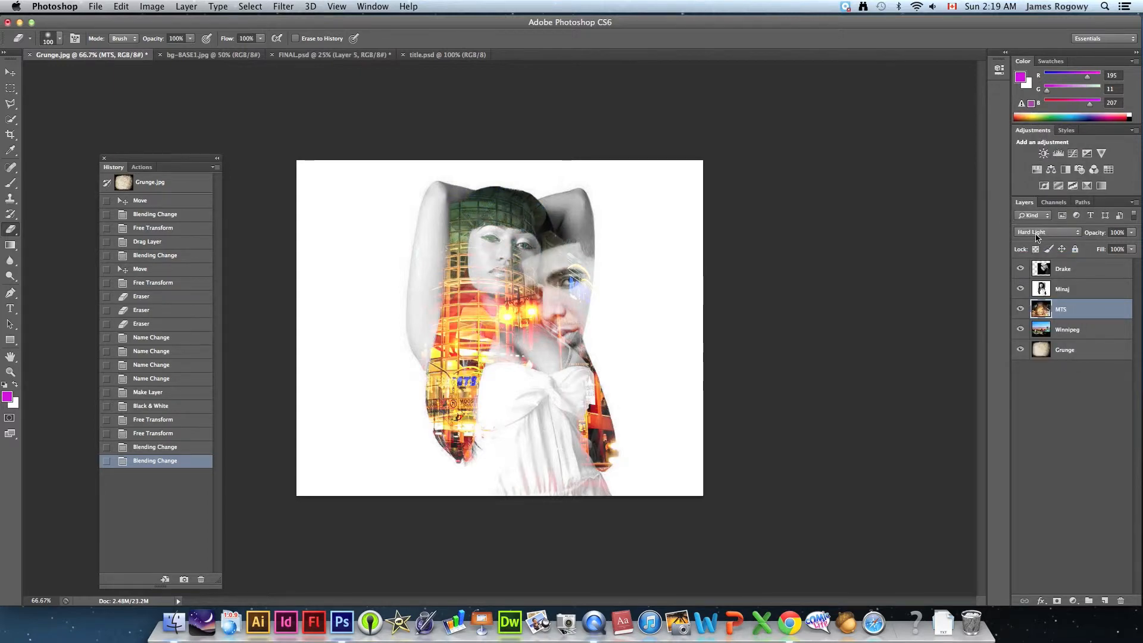
click(1039, 234)
click(1038, 226)
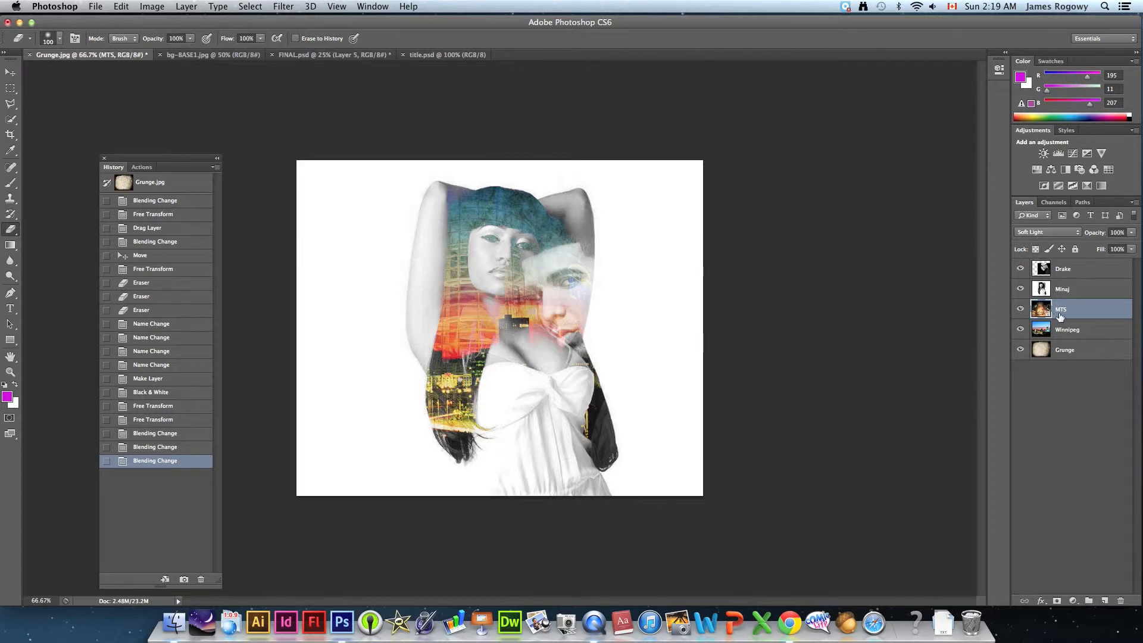
- Switch to the Tutorial Files folder in Finder and open title.psd in Photoshop
click(1065, 272)
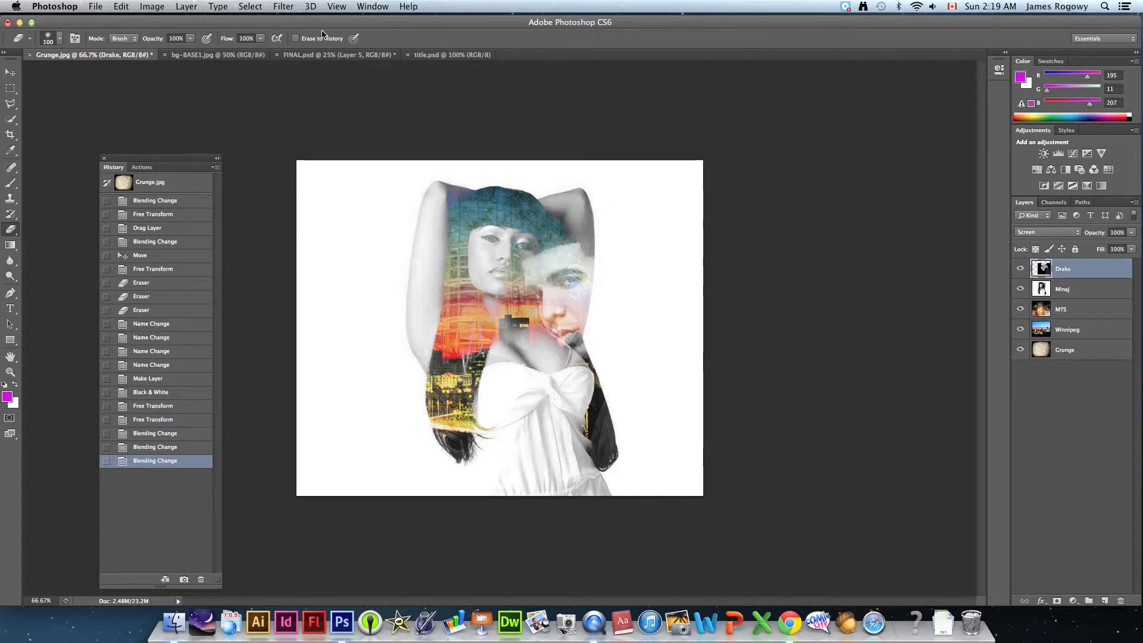
drag(320, 27, 352, 182)
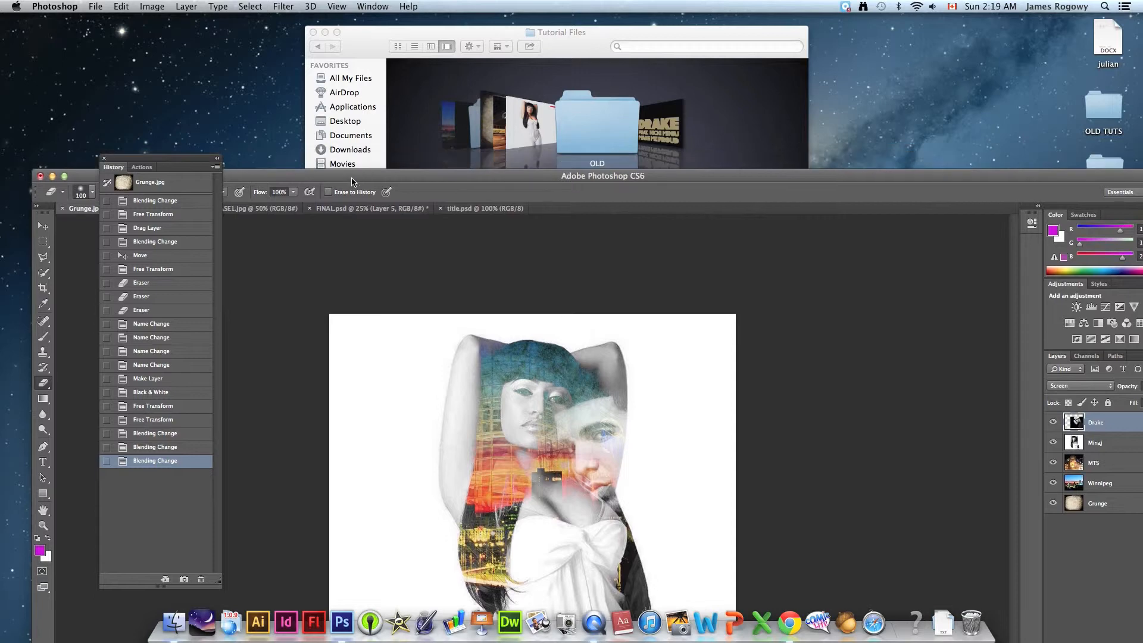
click(458, 27)
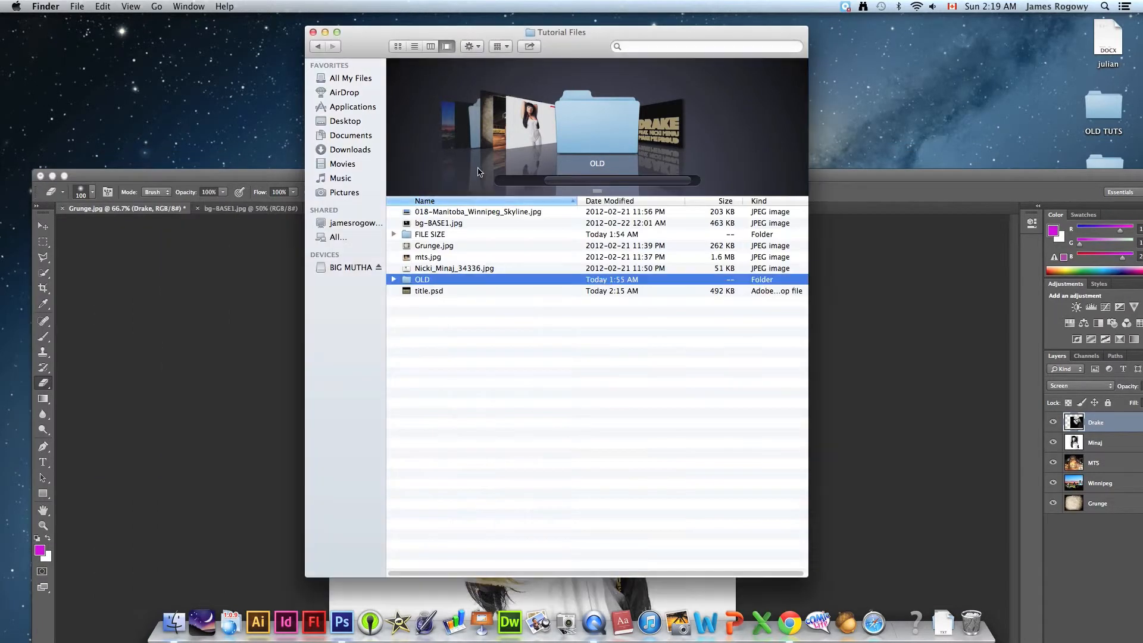
double_click(419, 292)
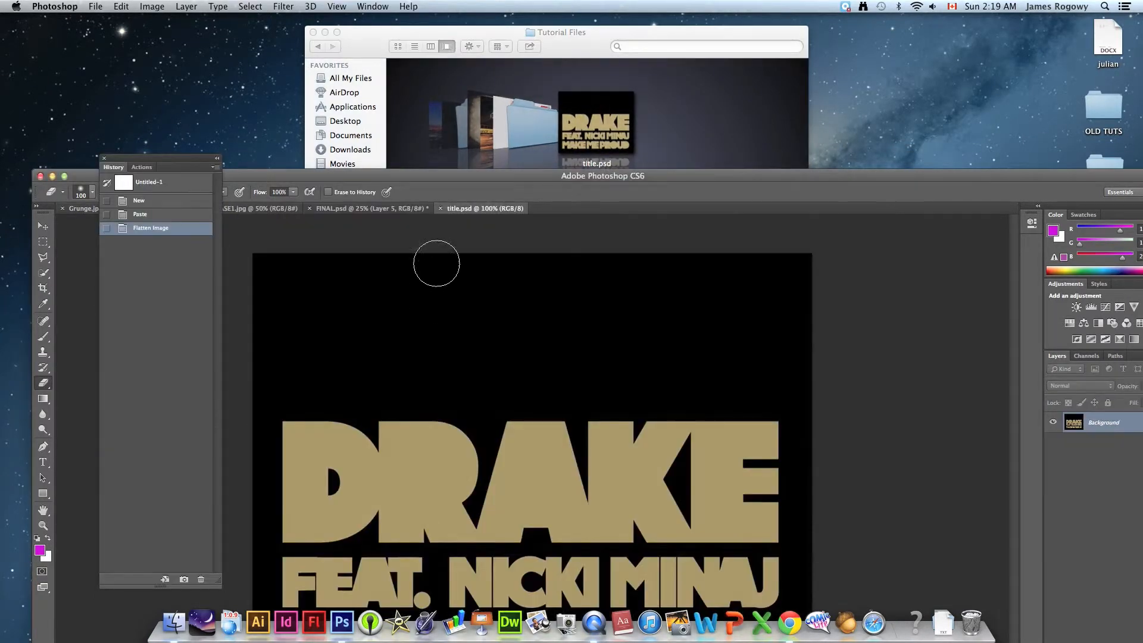
drag(415, 176, 417, 36)
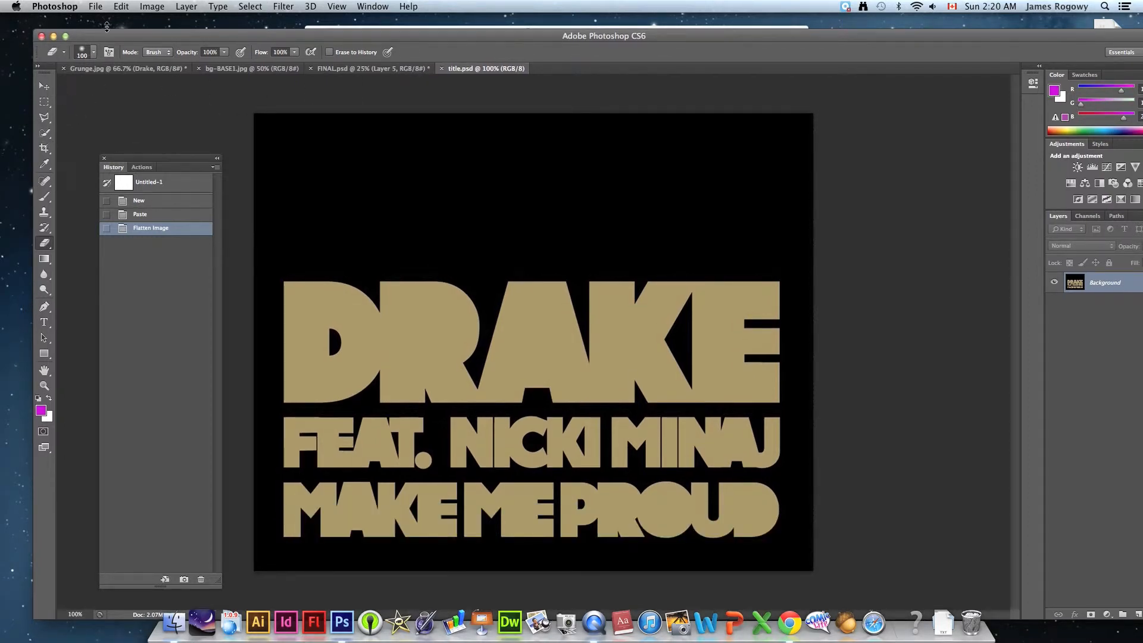
drag(110, 37, 78, 24)
- Copy the title.psd image into Grunge.jpg as the top layer and center it against the canvas's bottom edge
click(13, 73)
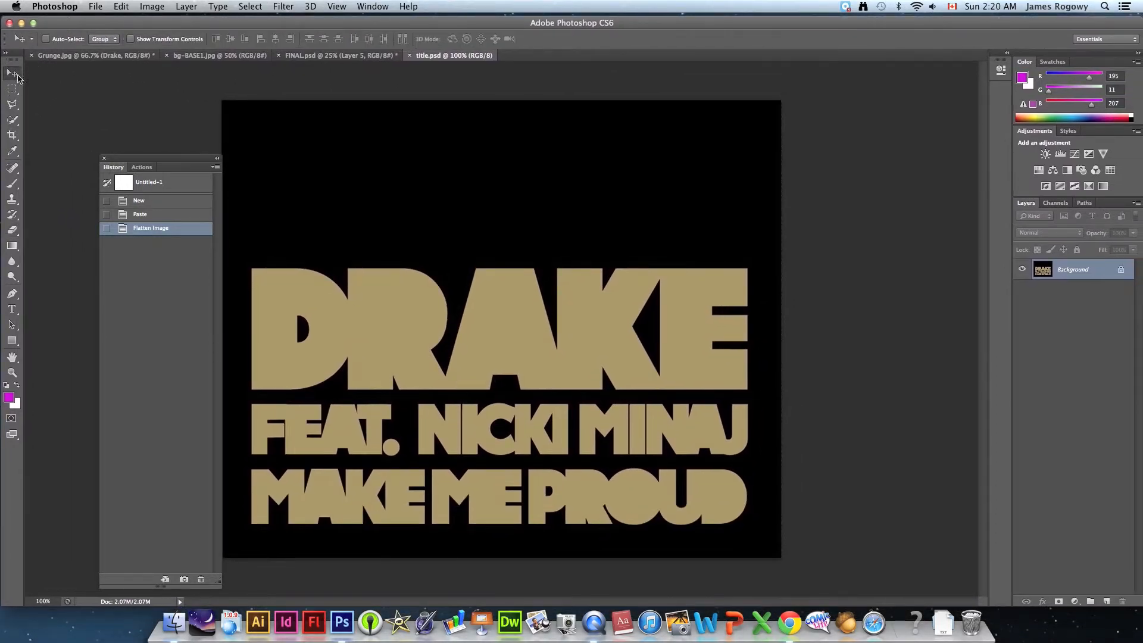
click(96, 56)
drag(408, 320, 505, 342)
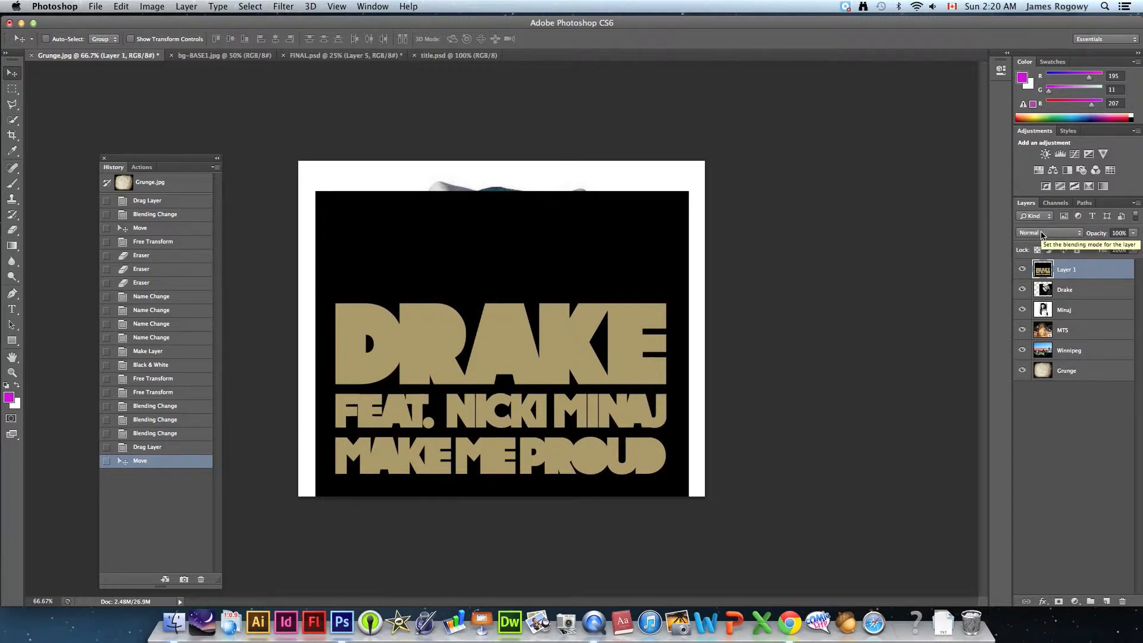
- Try the Darken, Color Burn, Linear Burn and Darker Color blend modes on the title layer, Layer 1
click(1042, 234)
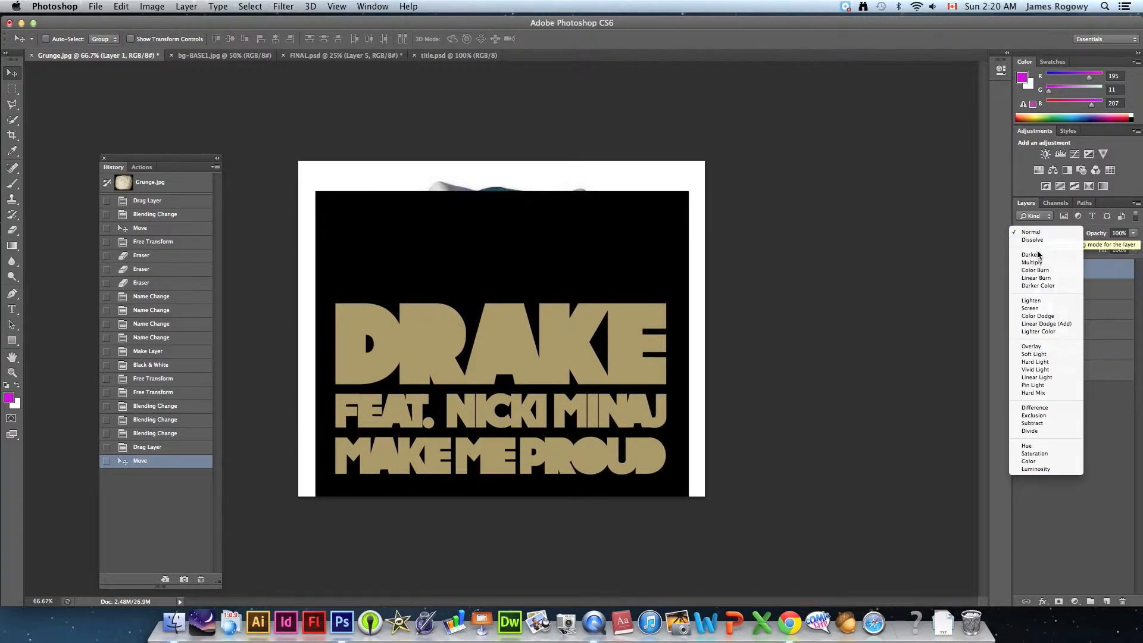
click(1037, 255)
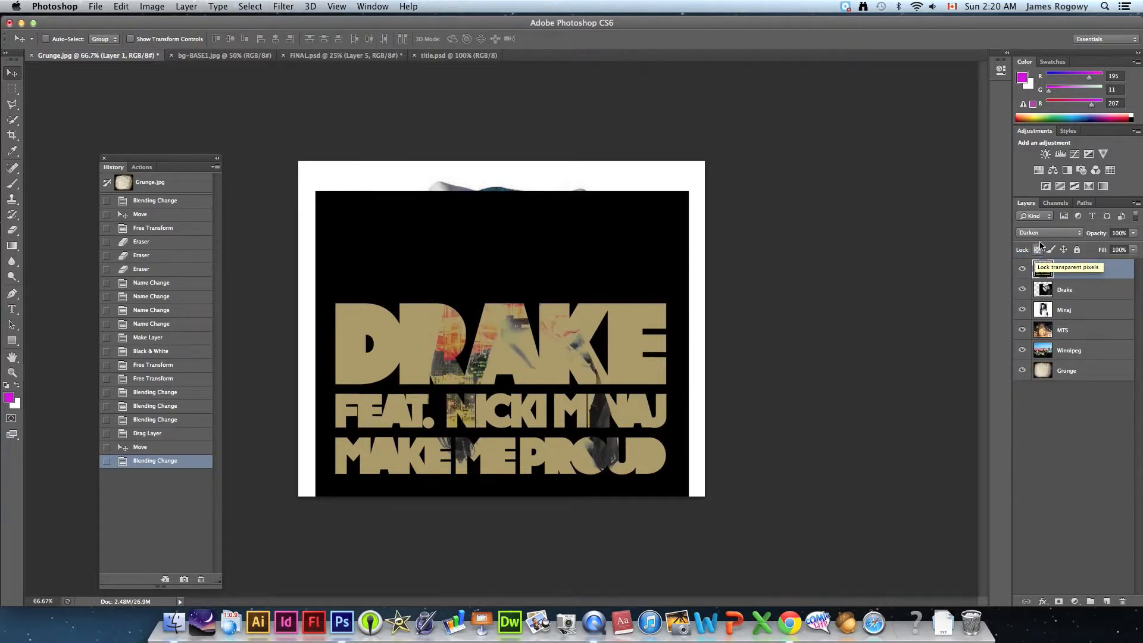
click(1042, 233)
click(1039, 251)
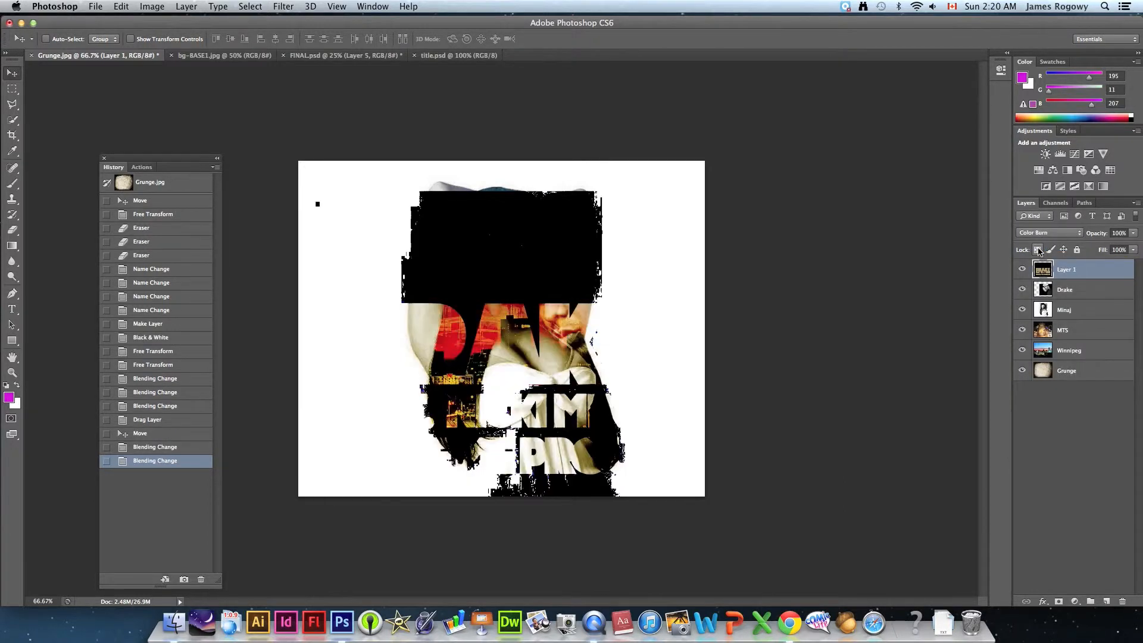
click(1042, 234)
click(1038, 245)
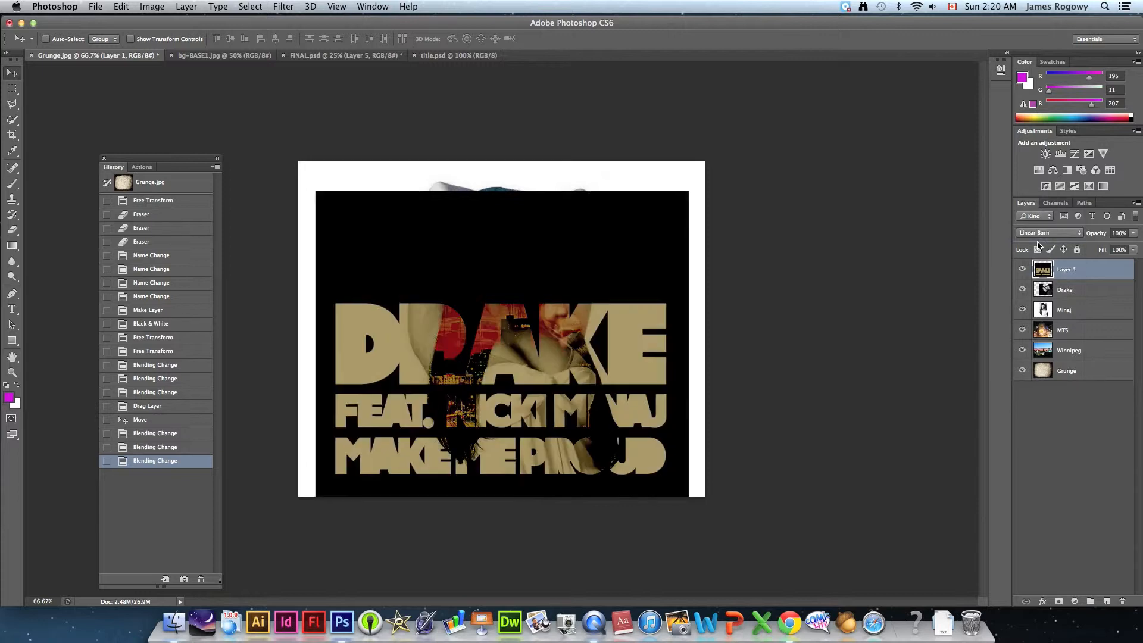
click(1042, 234)
click(1041, 243)
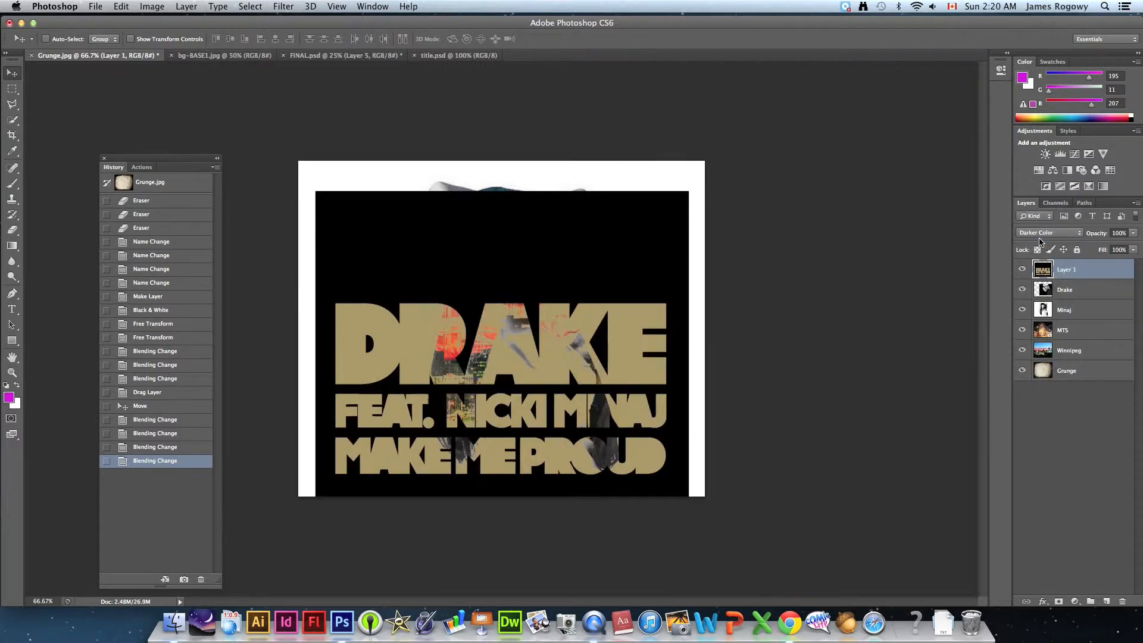
- Compare the Lighten, Color Dodge and Overlay blend modes on the title layer and settle on Subtract
click(1042, 233)
click(1038, 250)
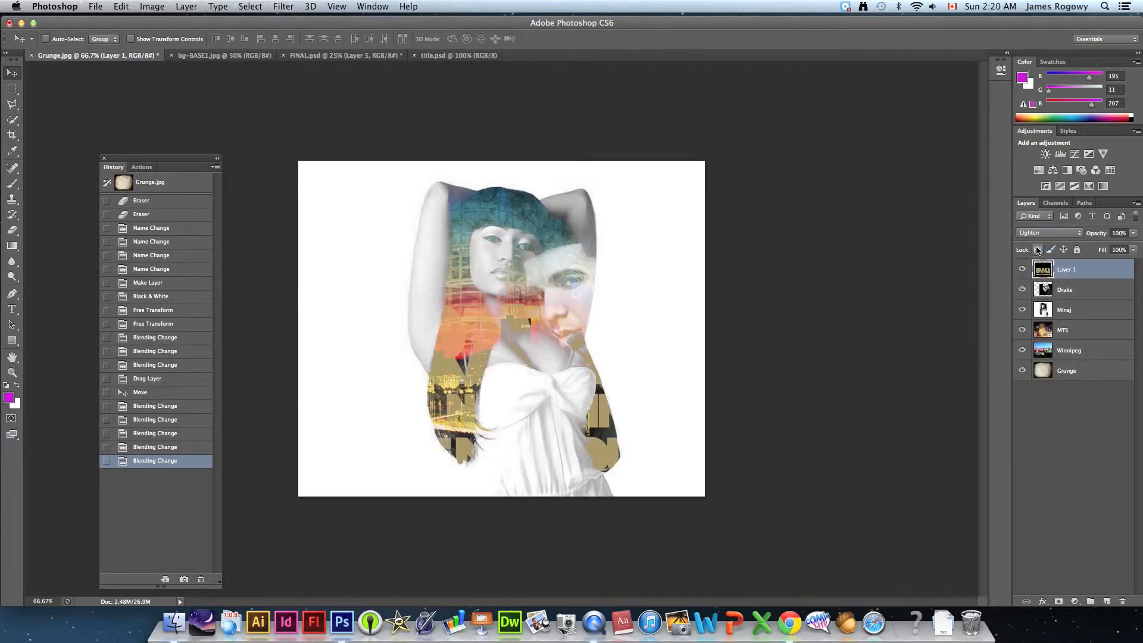
click(1040, 234)
click(1038, 241)
click(1038, 235)
click(1037, 239)
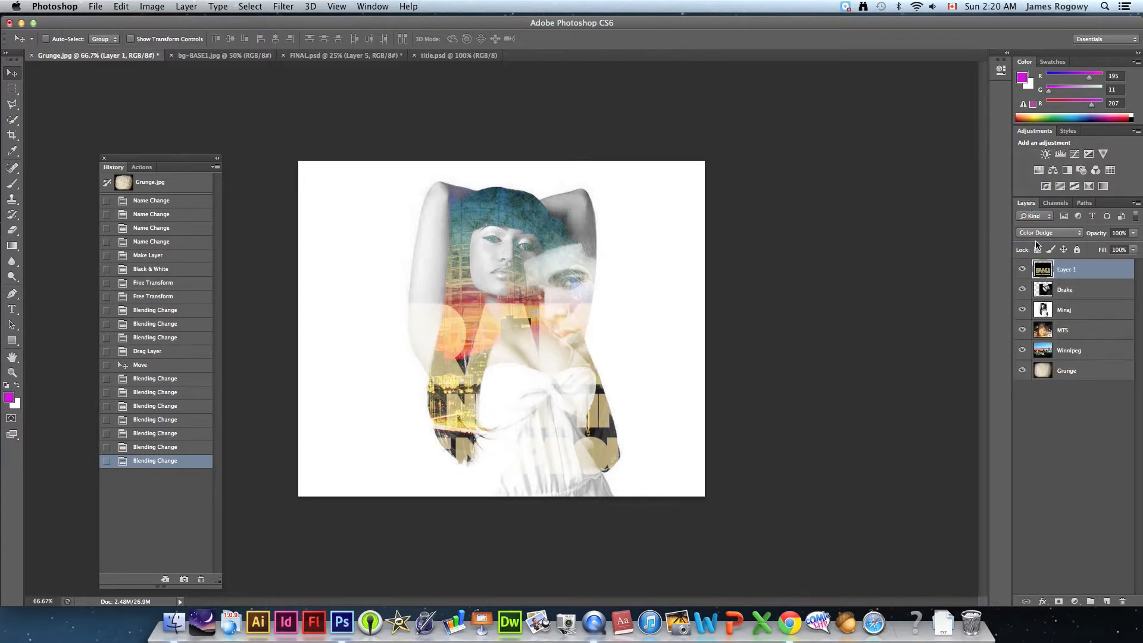
click(1035, 240)
click(1034, 236)
click(1035, 239)
click(1034, 234)
click(1034, 246)
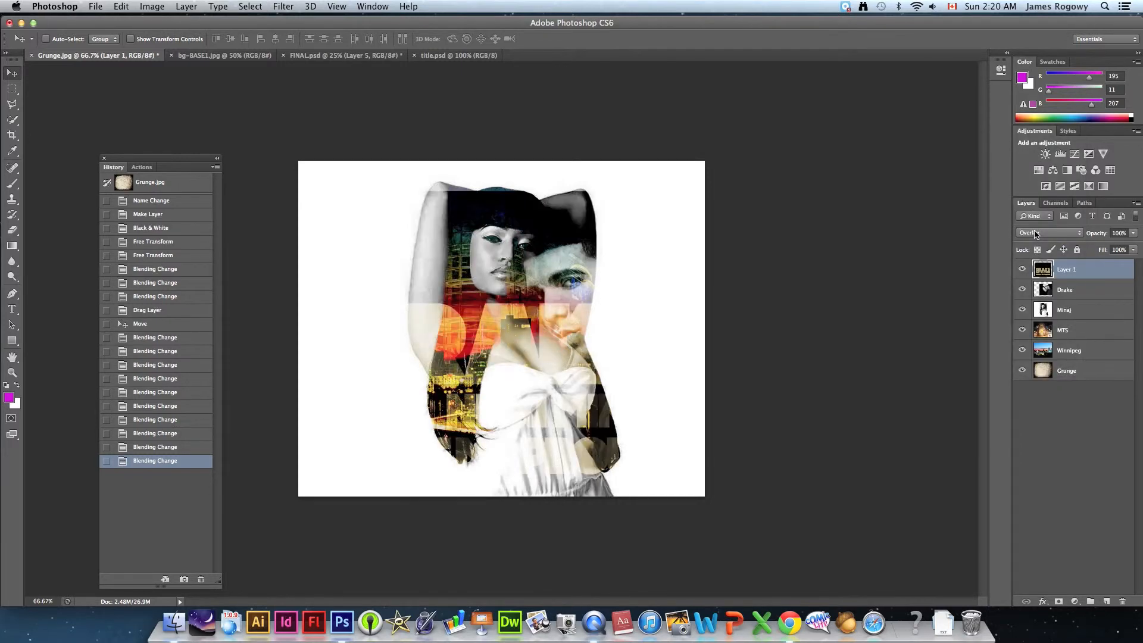
click(1034, 236)
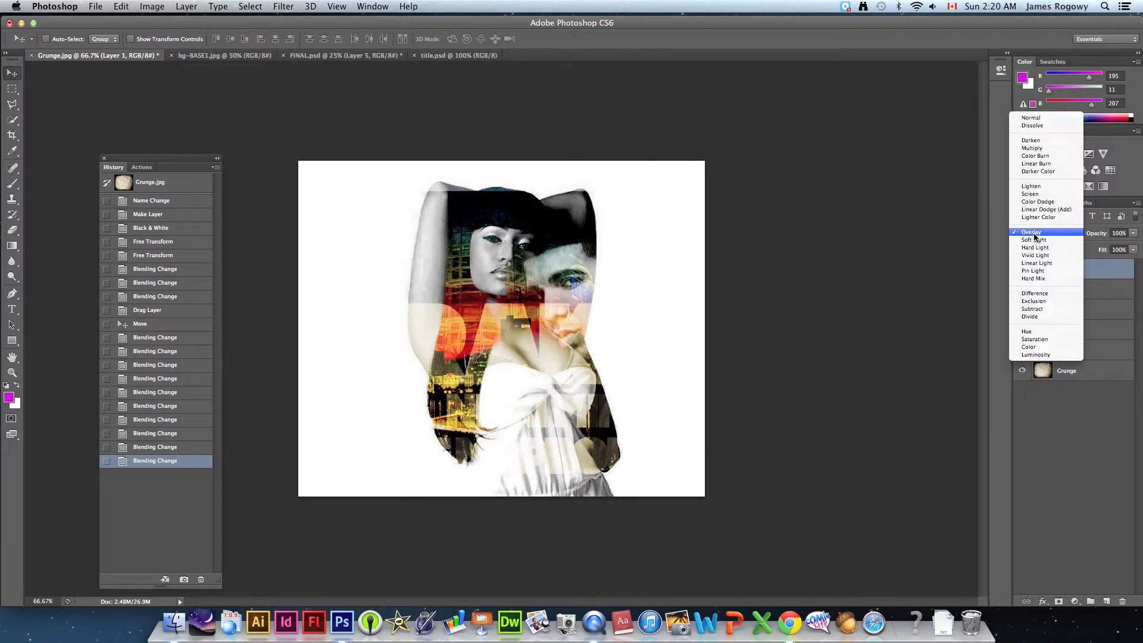
click(1034, 310)
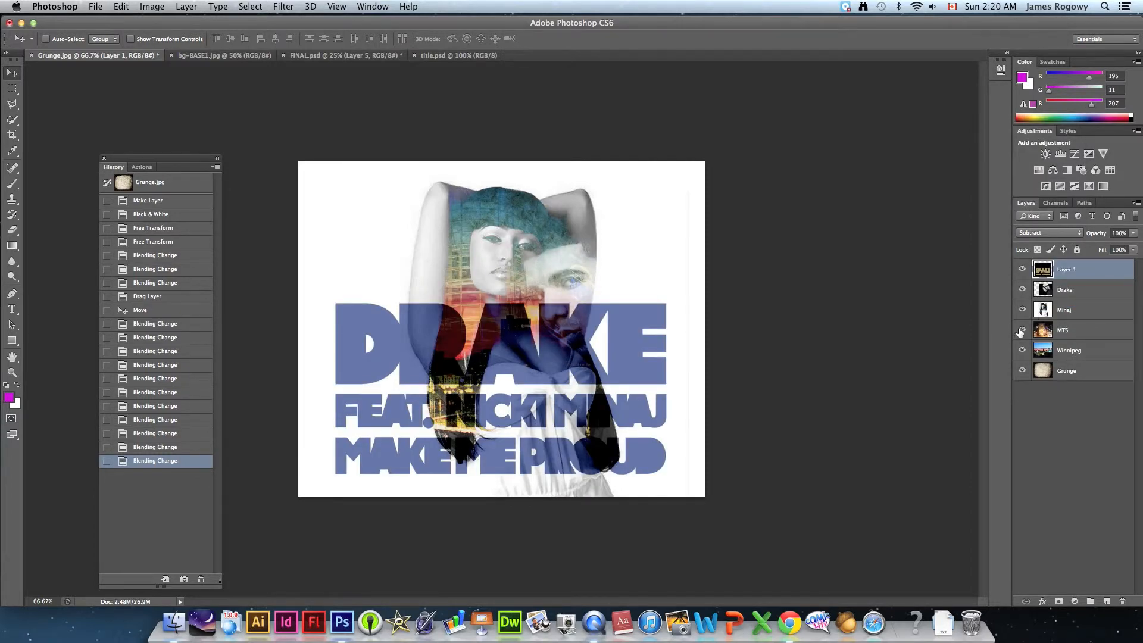
- Scale the title layer proportionally to about 90% with Free Transform, center it horizontally near the canvas's bottom edge and nudge it slightly down
key(super+t)
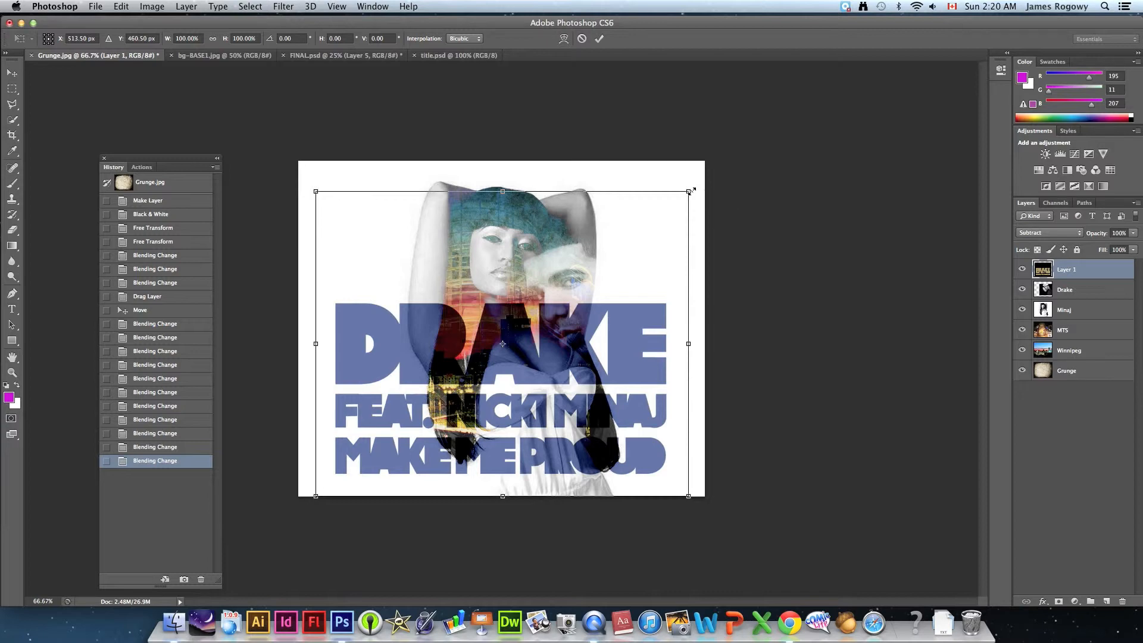
drag(689, 191, 623, 265)
drag(475, 358, 516, 359)
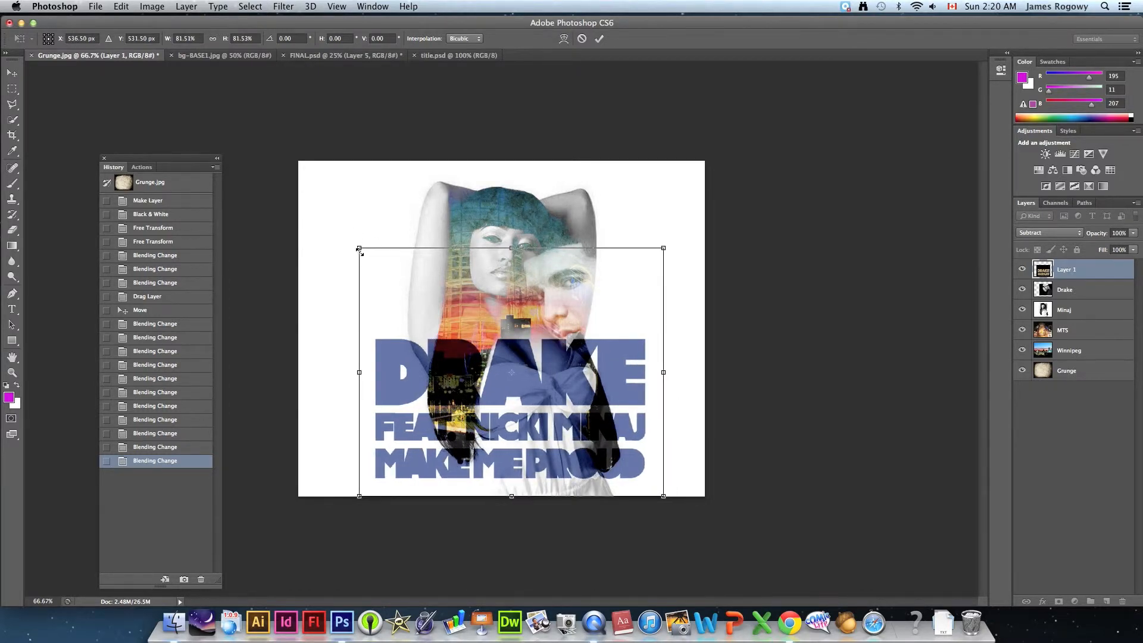
drag(359, 249, 326, 221)
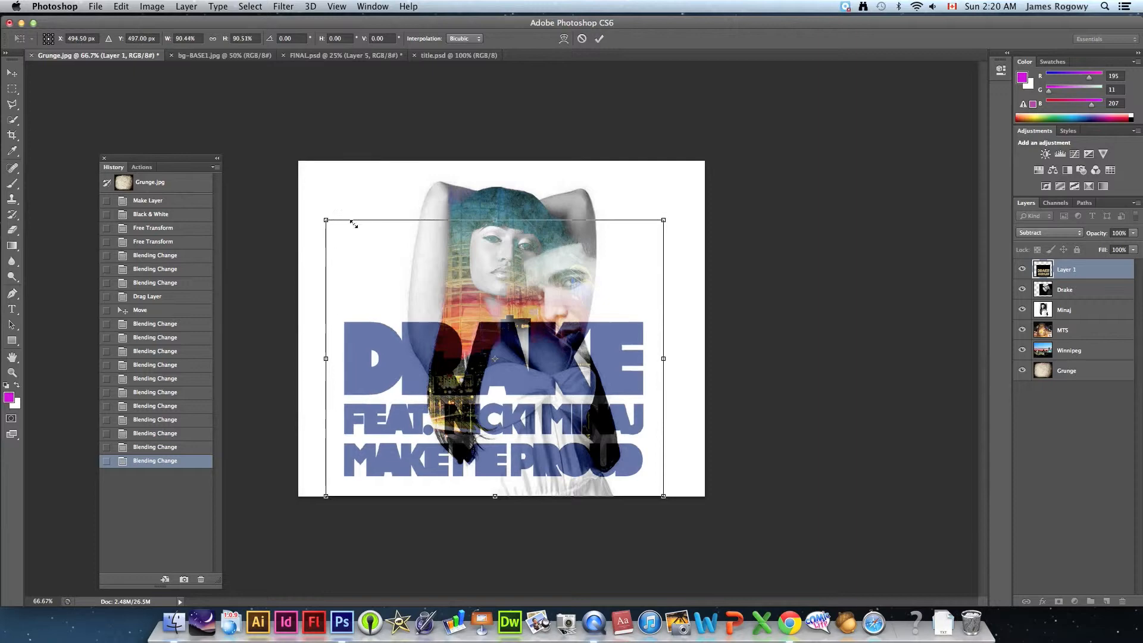
drag(504, 373, 512, 371)
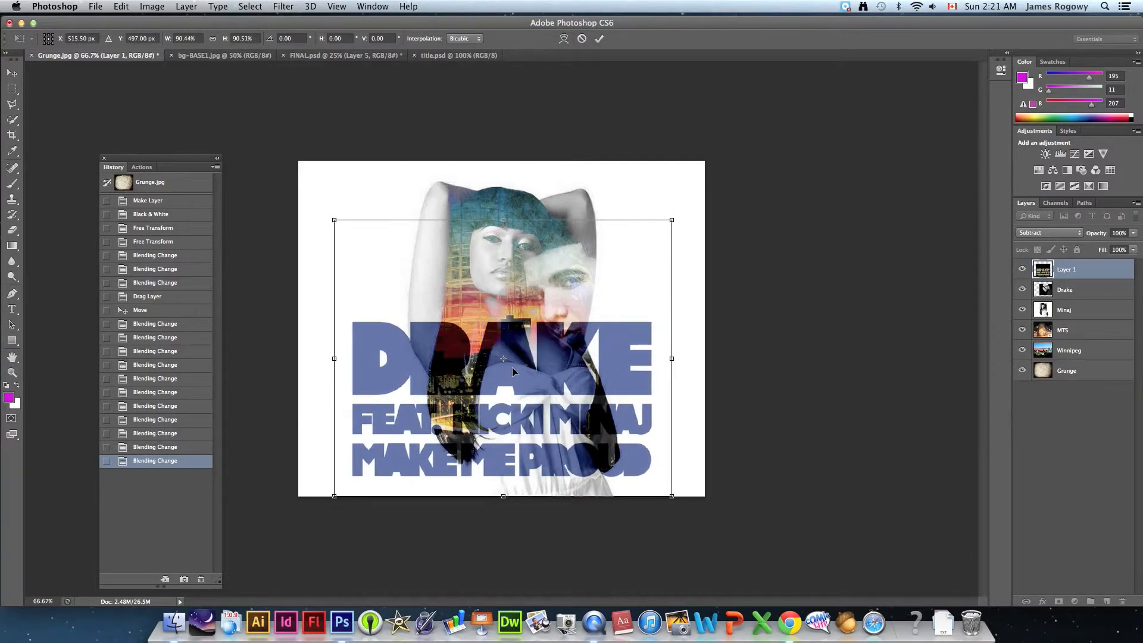
key(Return)
key(Down)
key(Down)
key(Down)
key(Down)
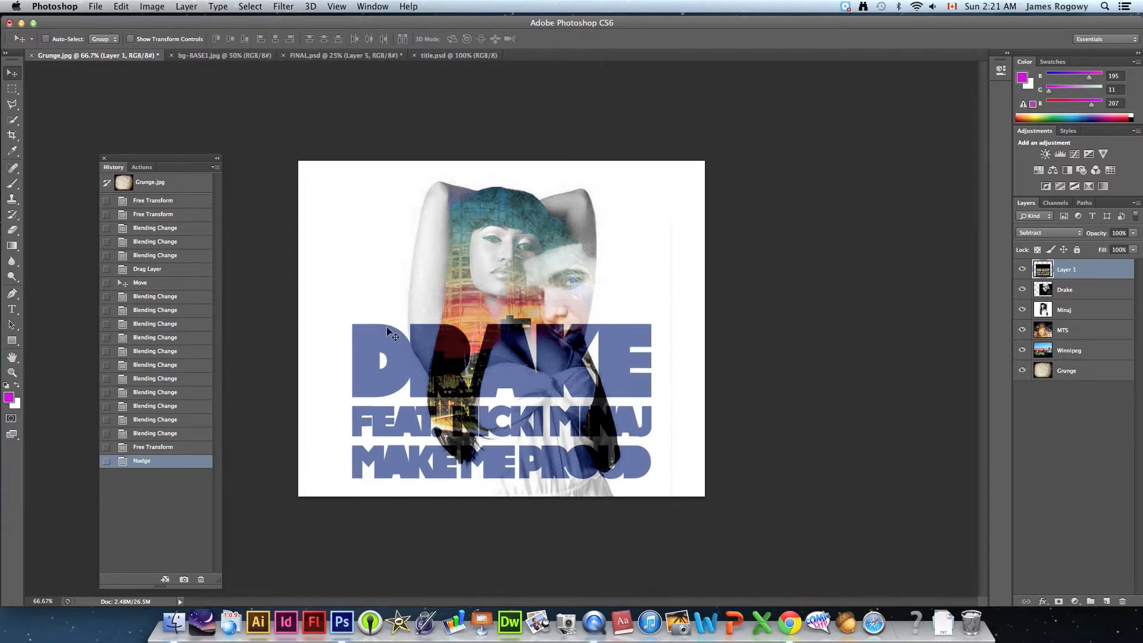
- Save the composite to the Desktop as Grunge.psd in Photoshop format with layers and Maximize Compatibility on
click(96, 7)
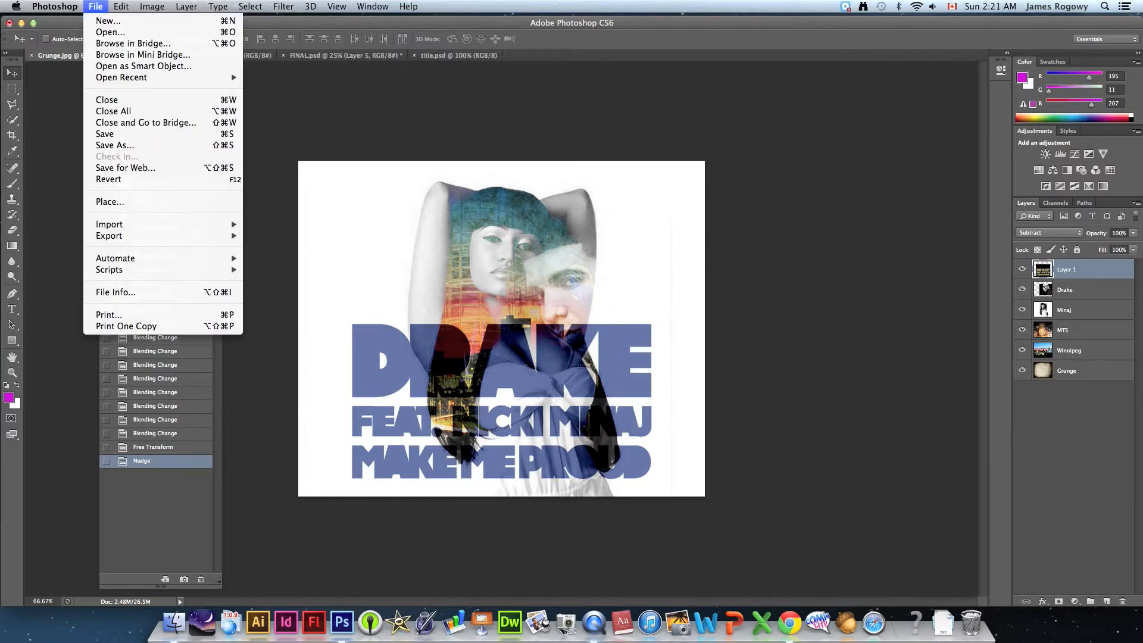
click(117, 146)
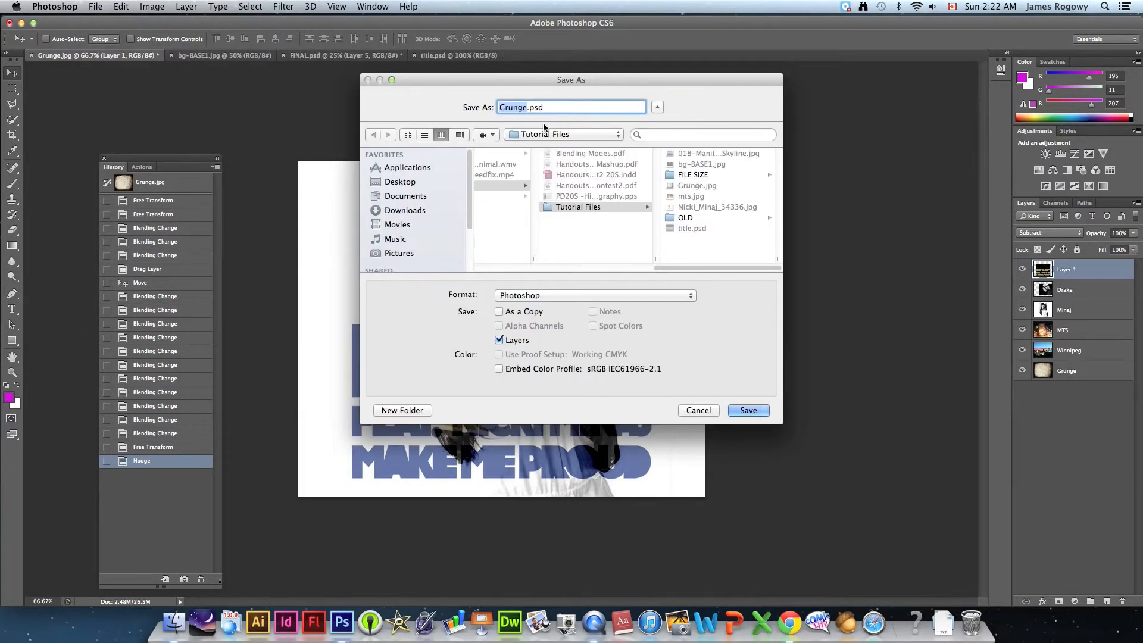
click(390, 182)
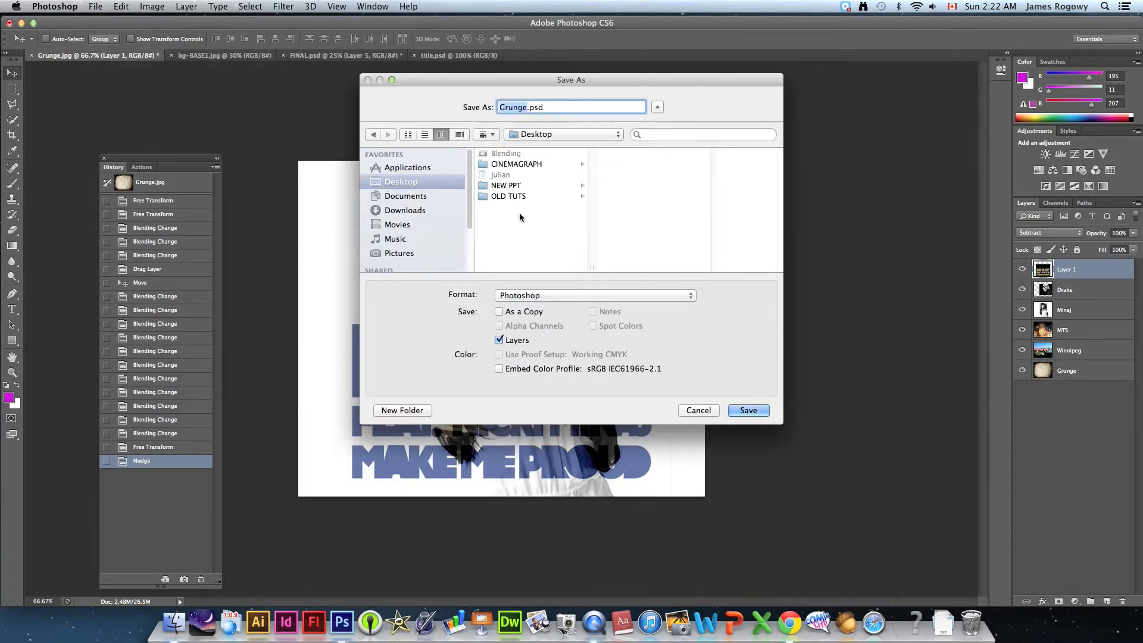
click(744, 410)
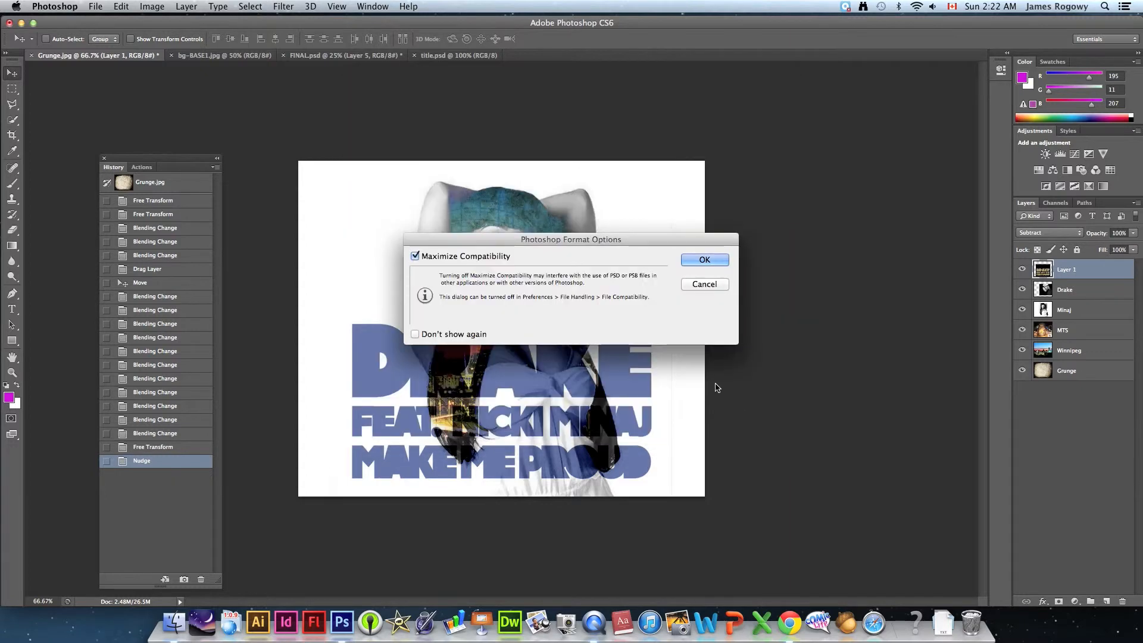
click(711, 260)
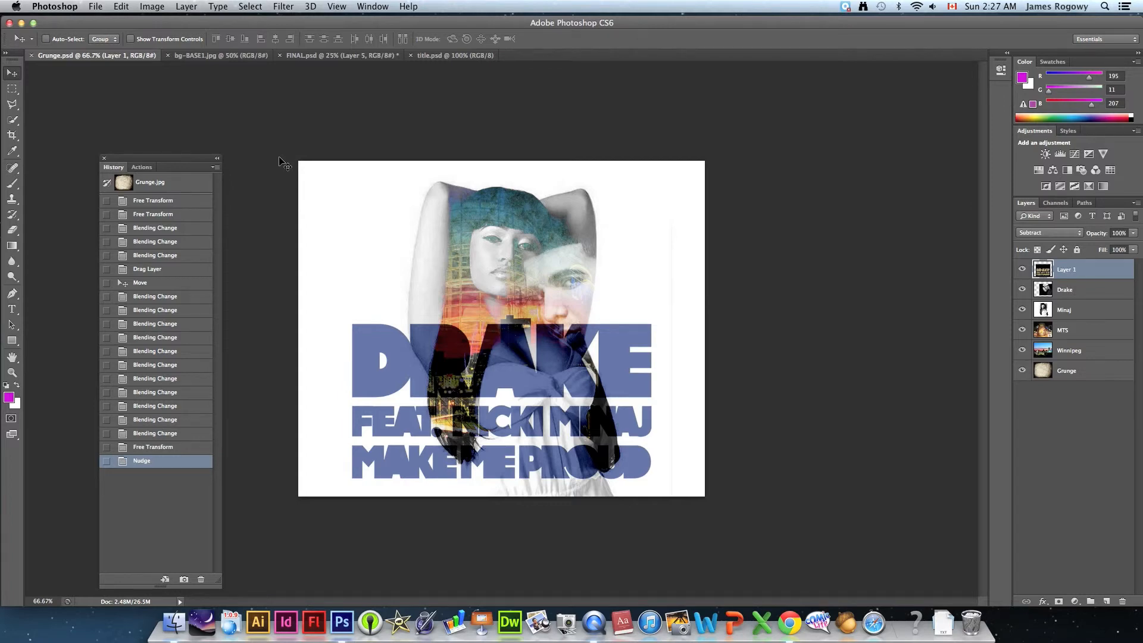
- Move the floating History panel to the empty area between the canvas and the Layers panel and make it slightly taller
drag(152, 160, 832, 112)
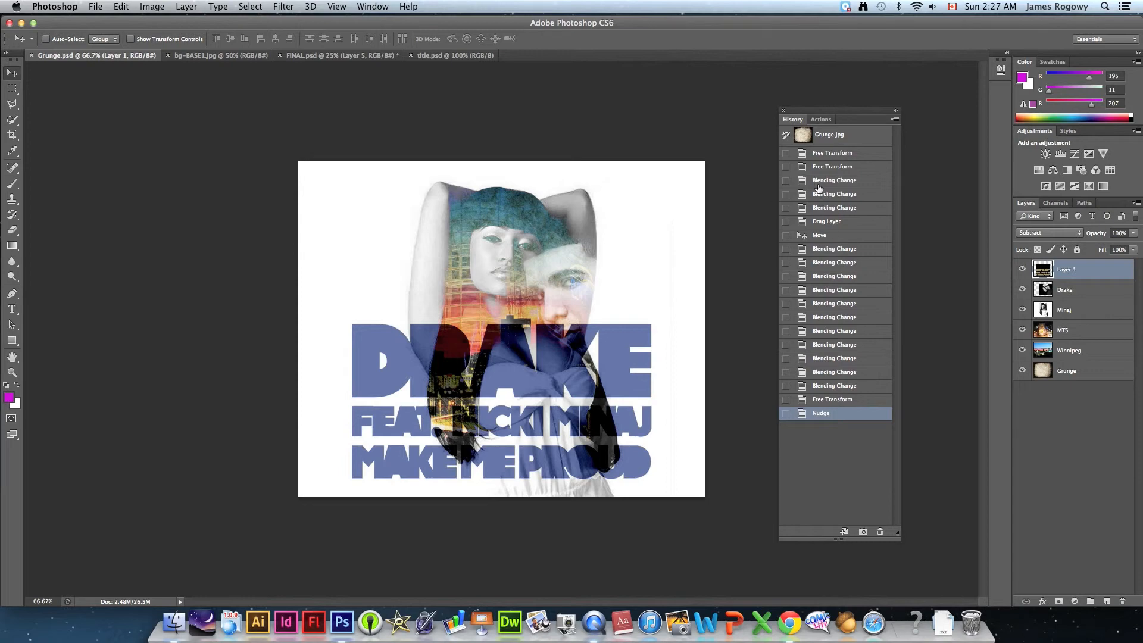
click(373, 6)
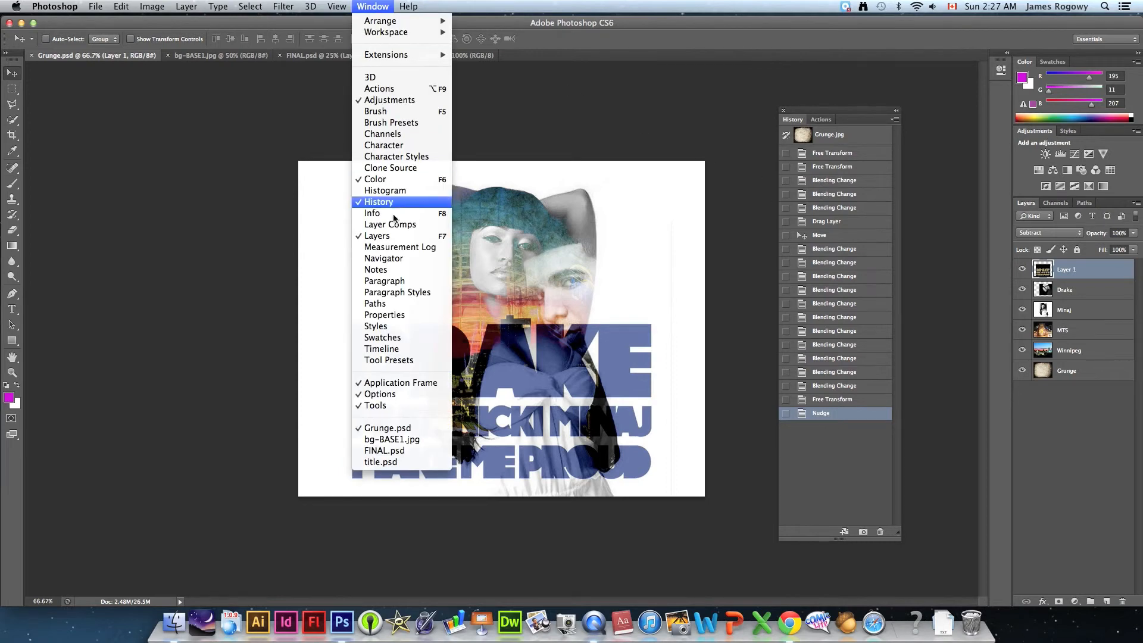
click(751, 168)
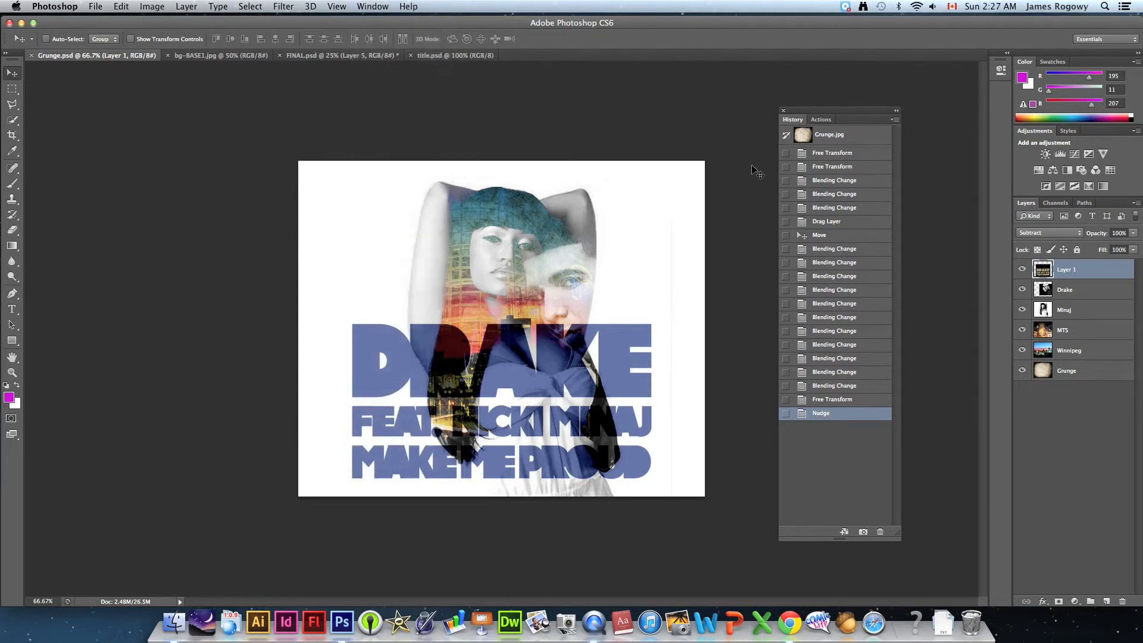
drag(897, 538, 899, 568)
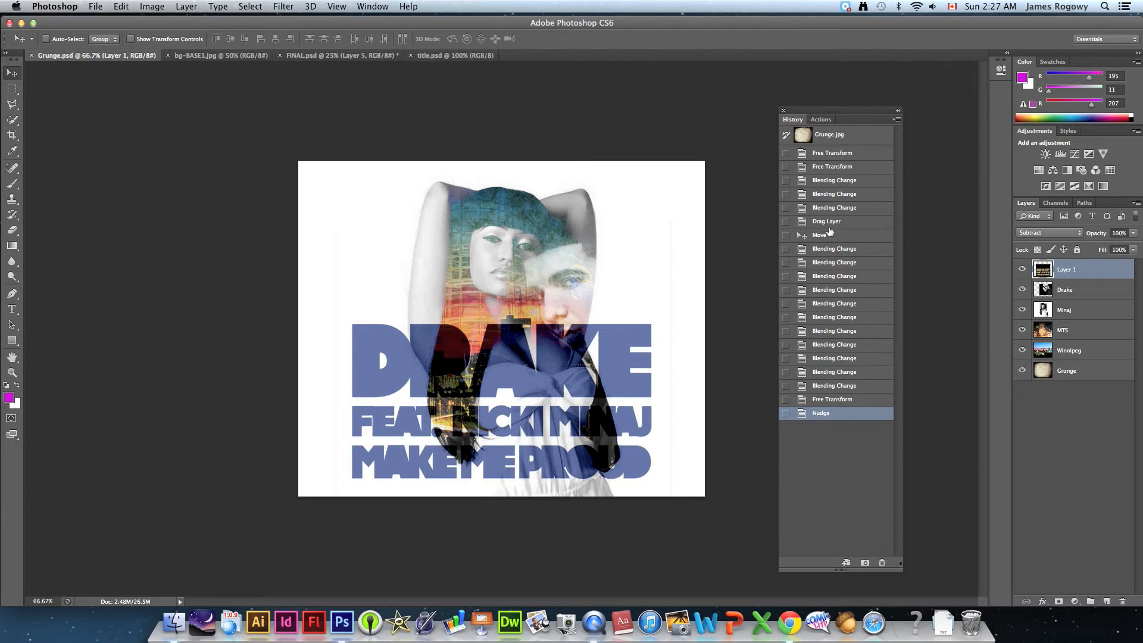
- Step the document back through its history to the original Grunge.jpg snapshot and restore the latest Nudge state
click(823, 207)
click(830, 152)
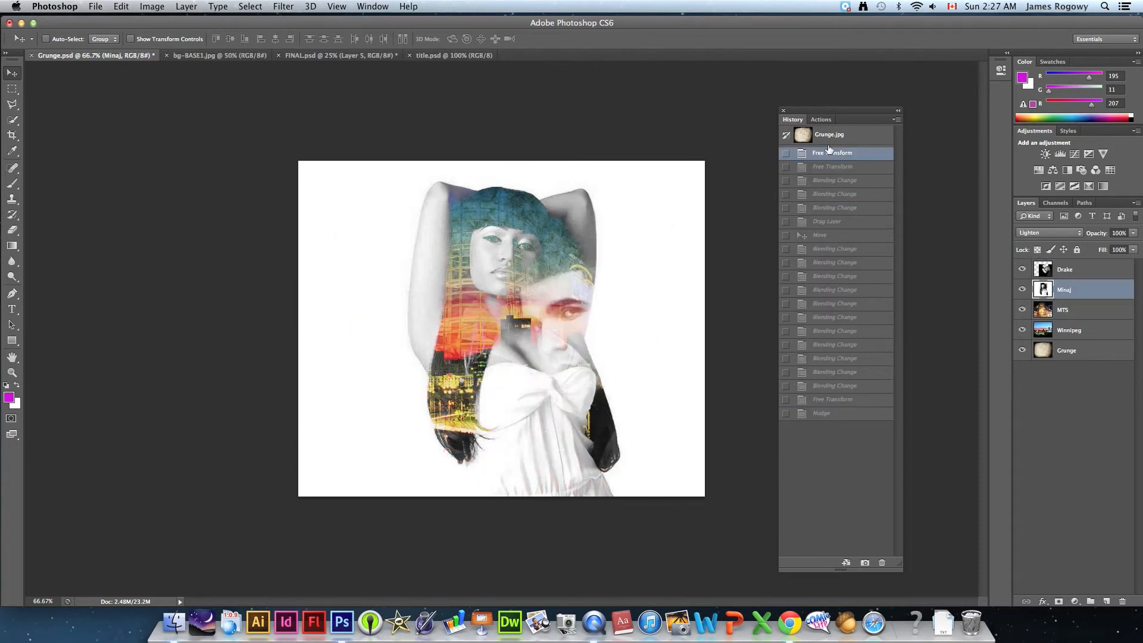
click(829, 135)
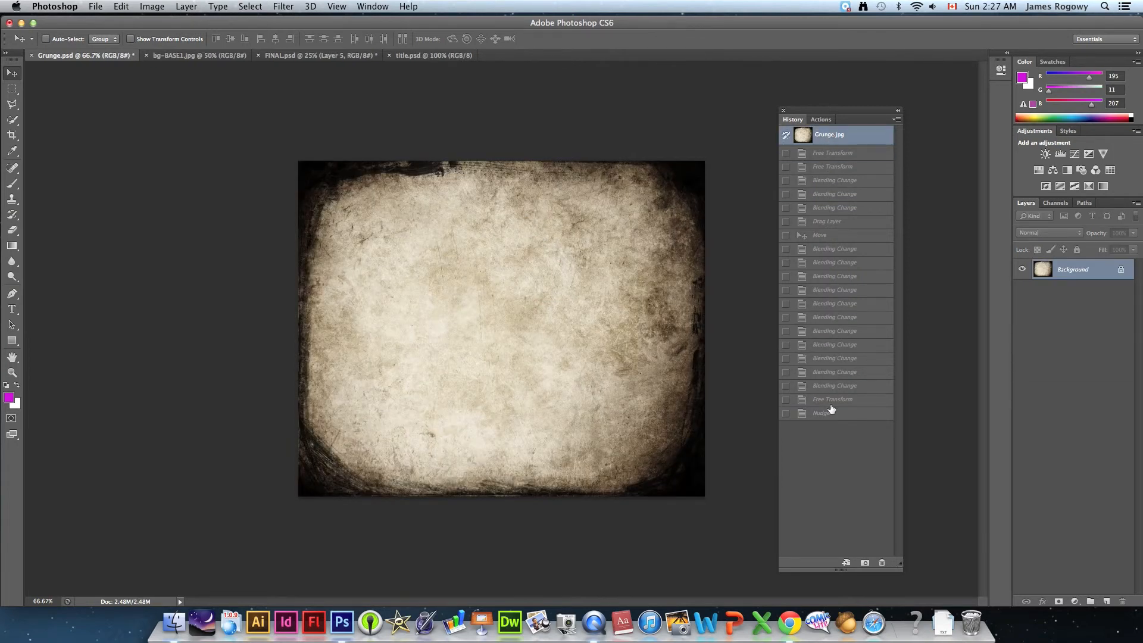
click(832, 411)
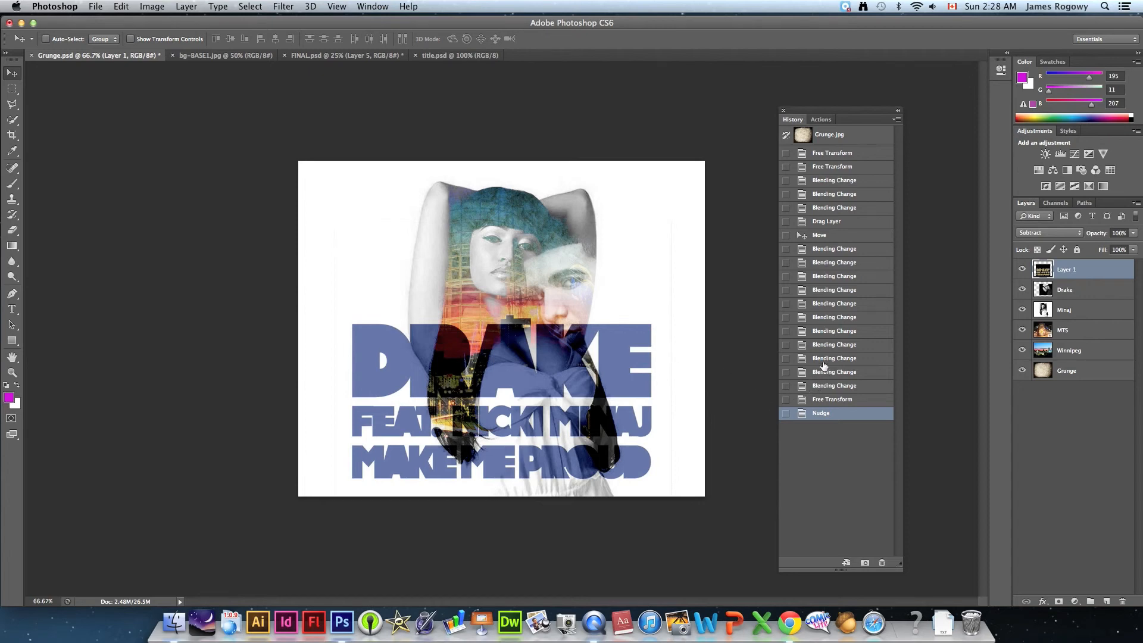
- Revert through several earlier Blending Change states down to the Grunge.jpg snapshot and return to the final Nudge state
click(829, 304)
click(813, 249)
click(826, 194)
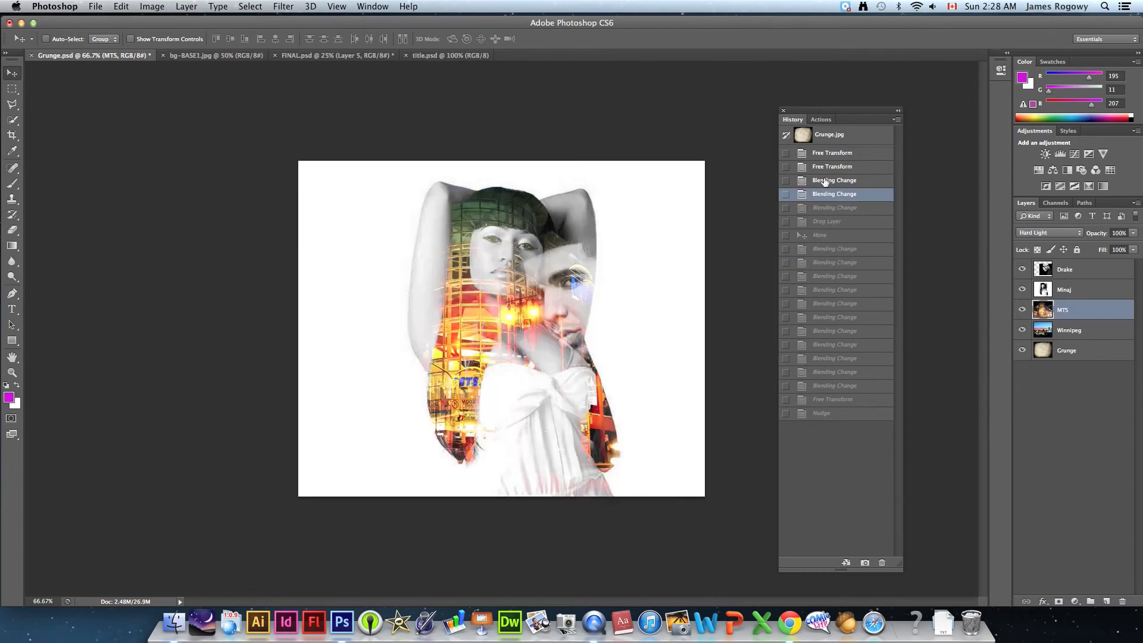
click(819, 154)
click(820, 137)
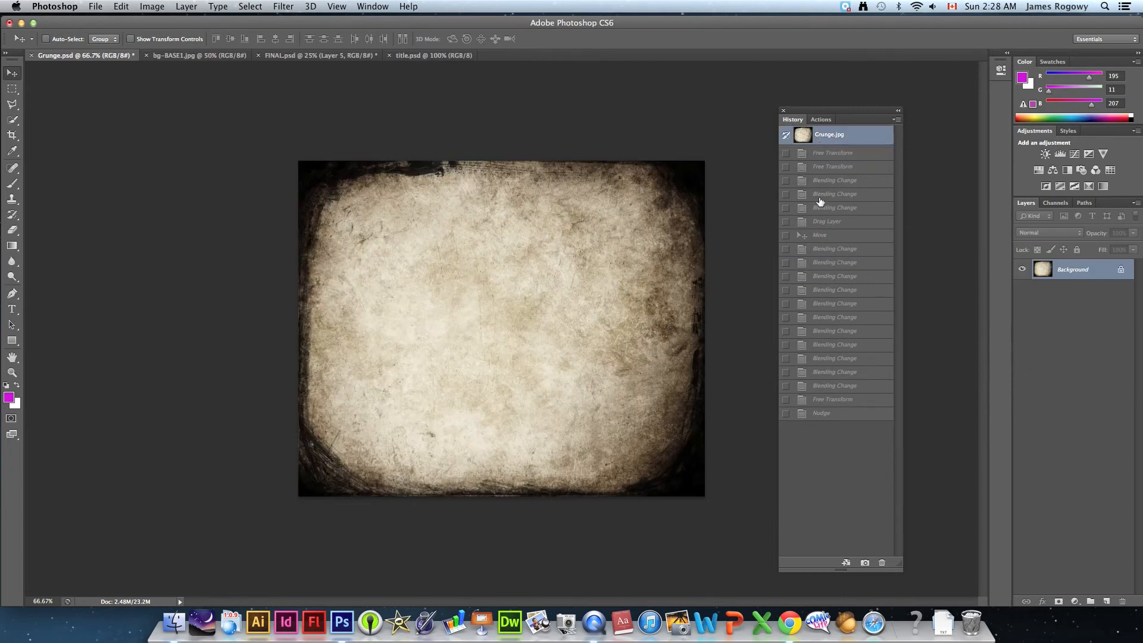
click(826, 414)
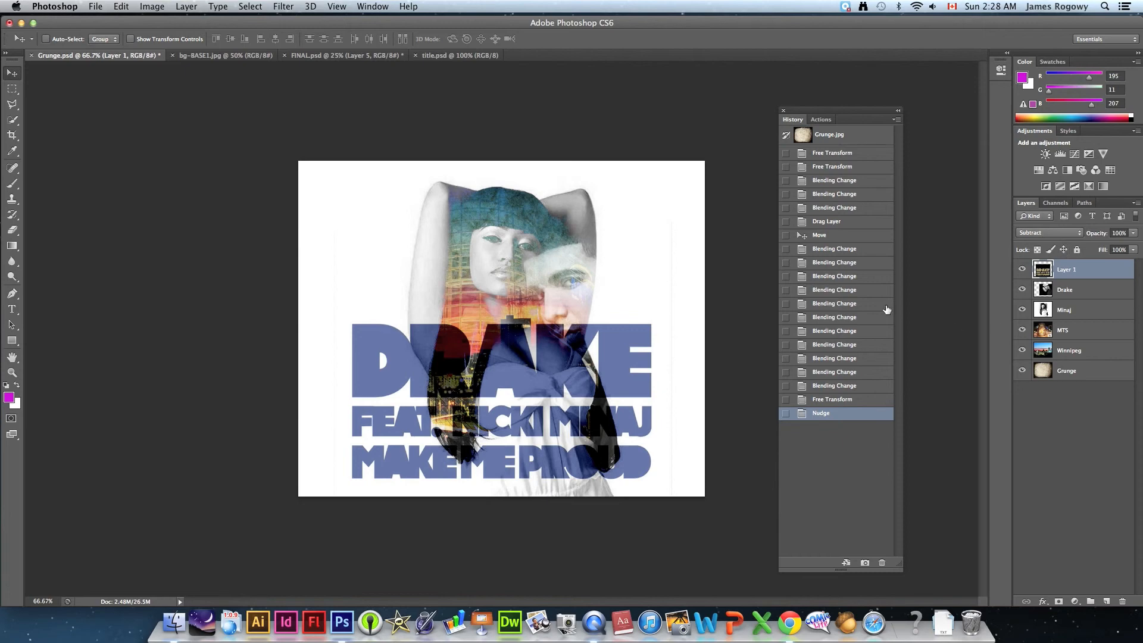
- Roll the document back to the oldest listed Free Transform state and return it to the most recent Nudge state
click(124, 7)
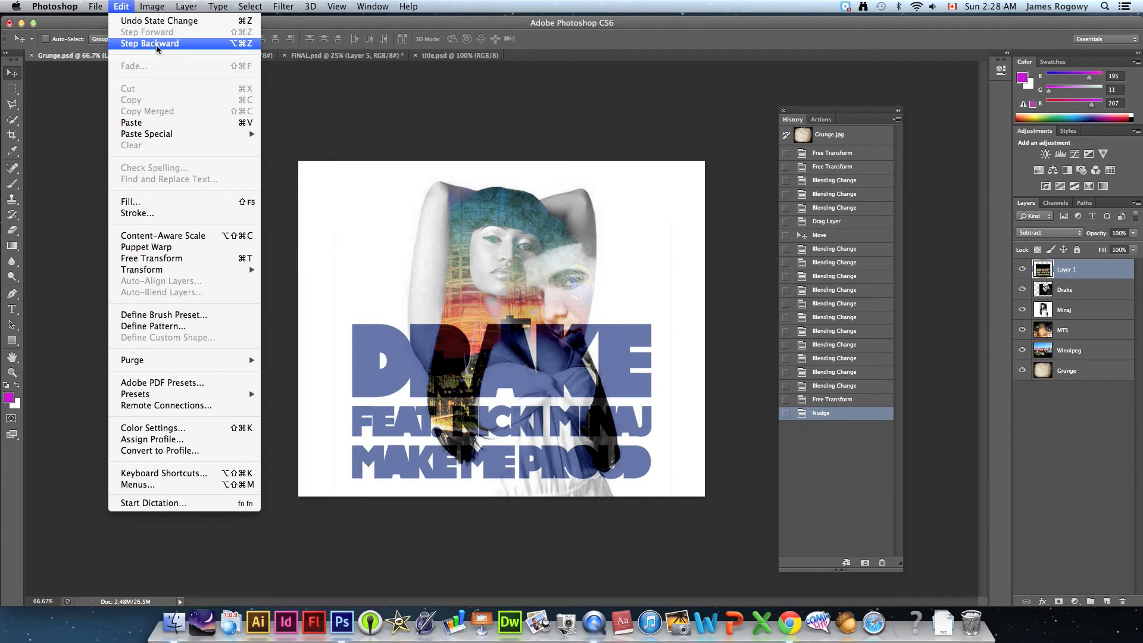
click(121, 7)
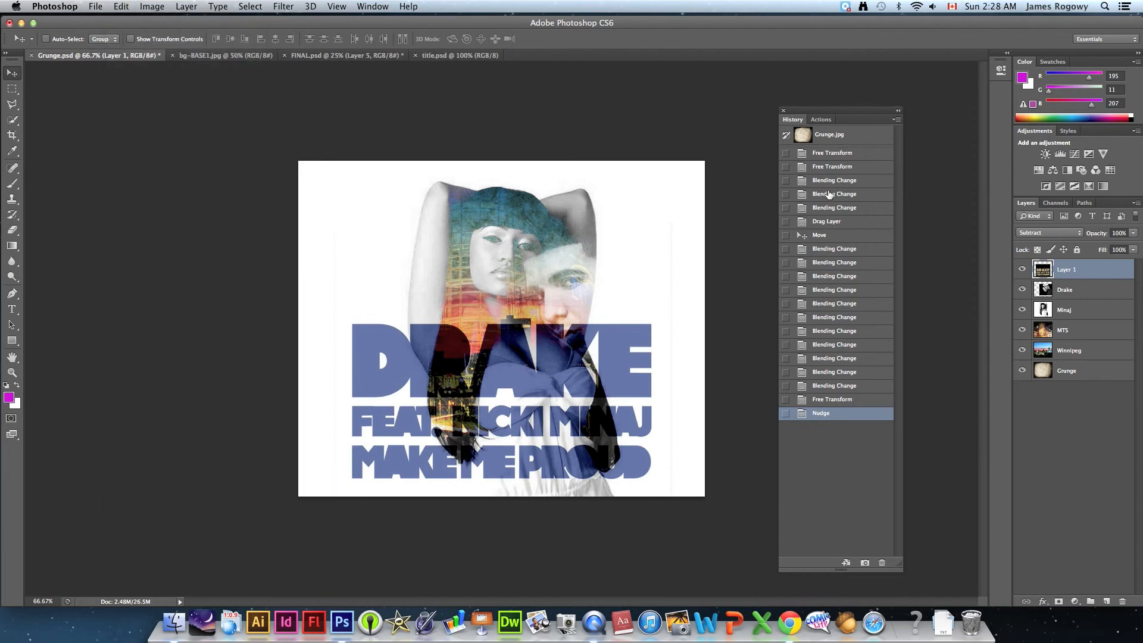
click(829, 182)
click(827, 156)
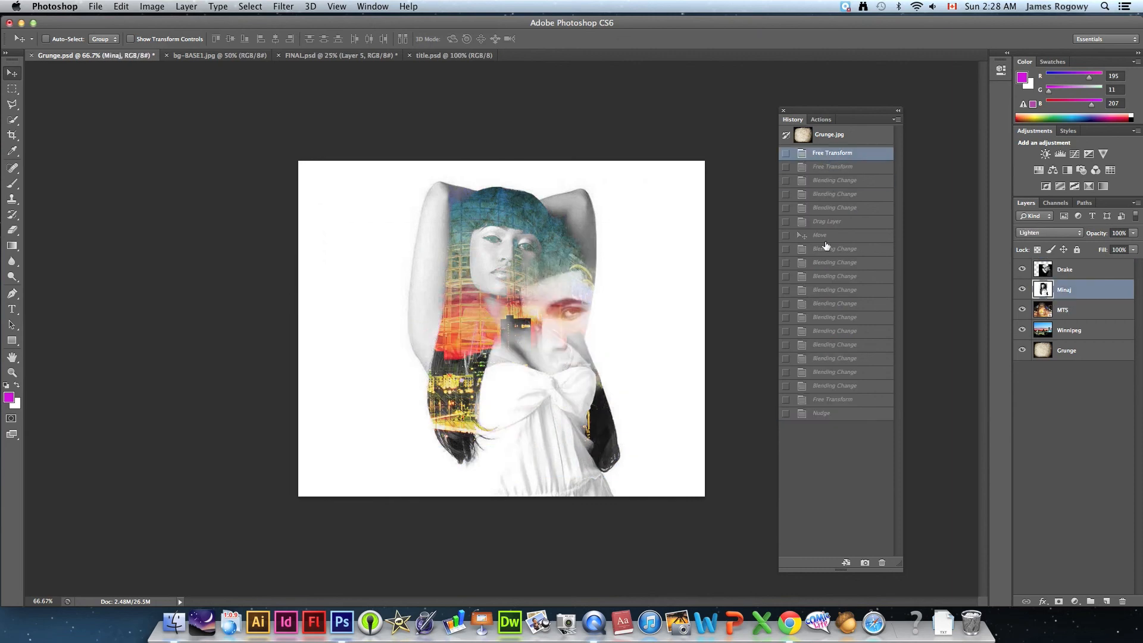
click(827, 412)
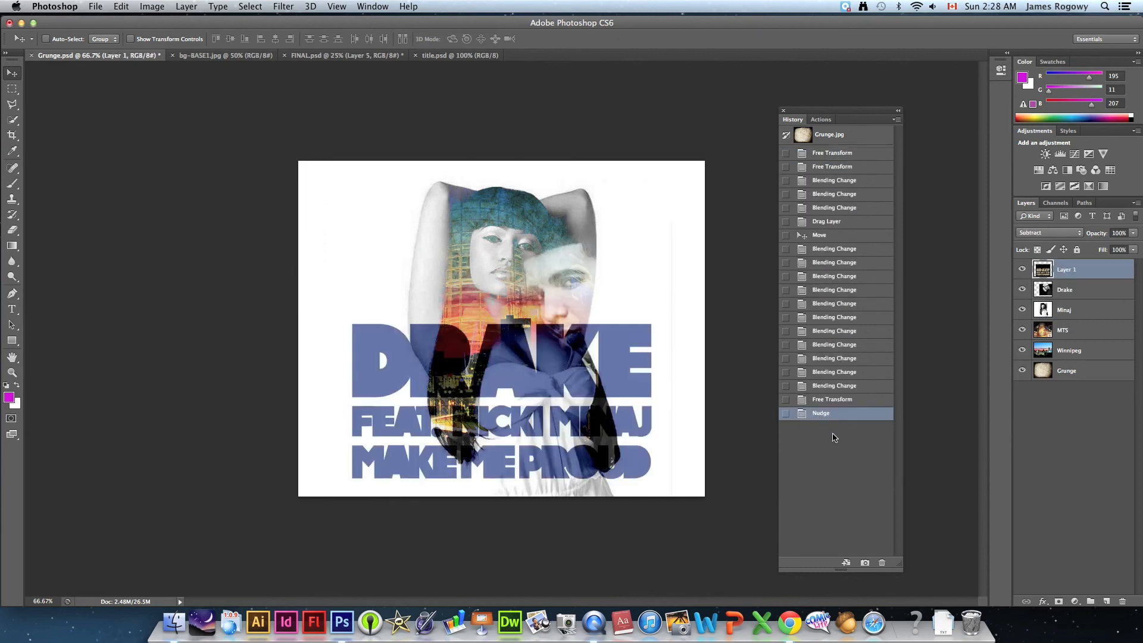